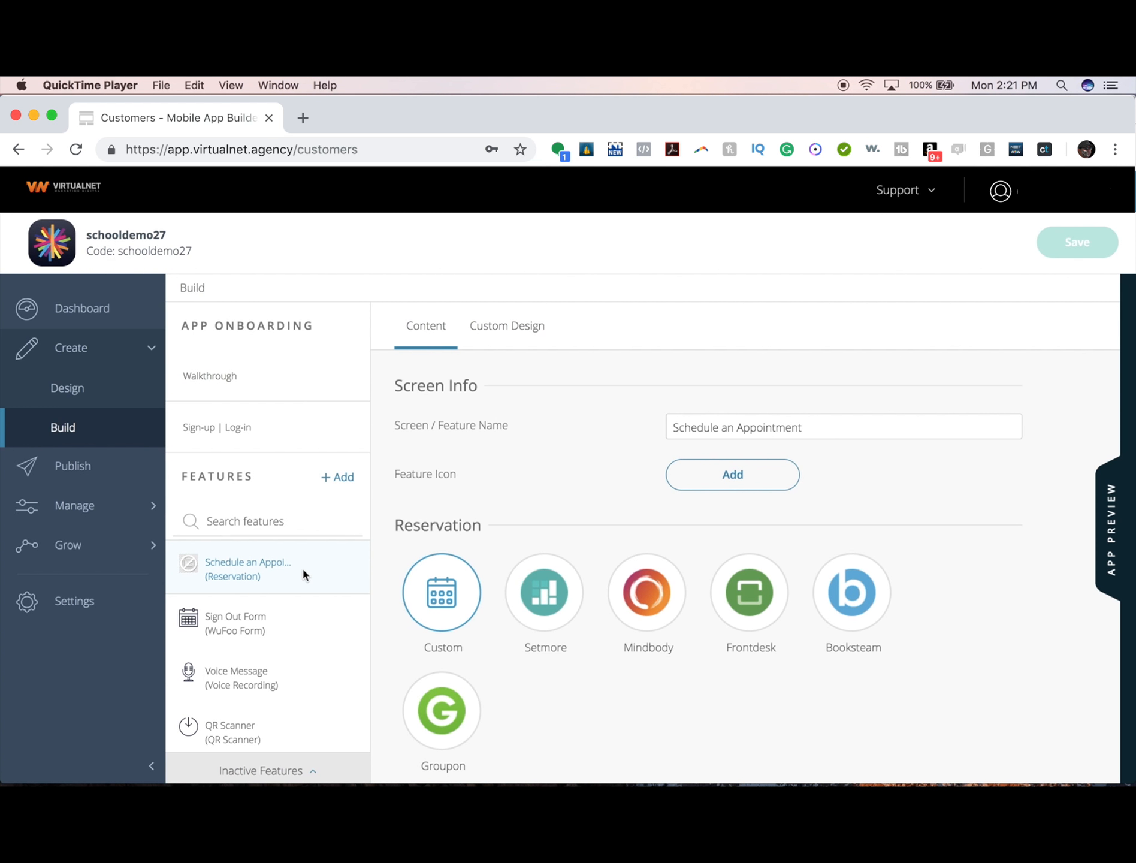
click(623, 461)
drag(697, 428, 804, 430)
click(804, 430)
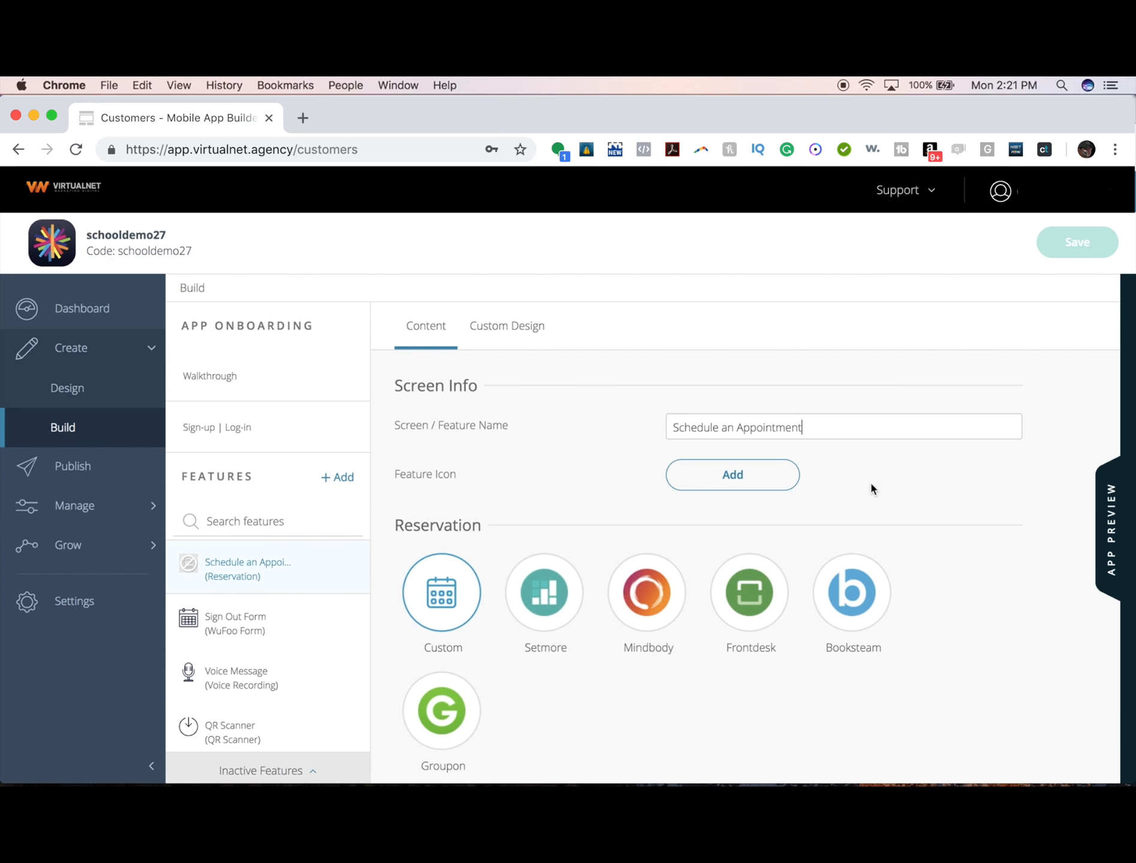
- Review the Setmore, Mindbody, Frontdesk, Booksteam and Groupon reservation options, ending with Custom selected
scroll(871, 484, down, 3)
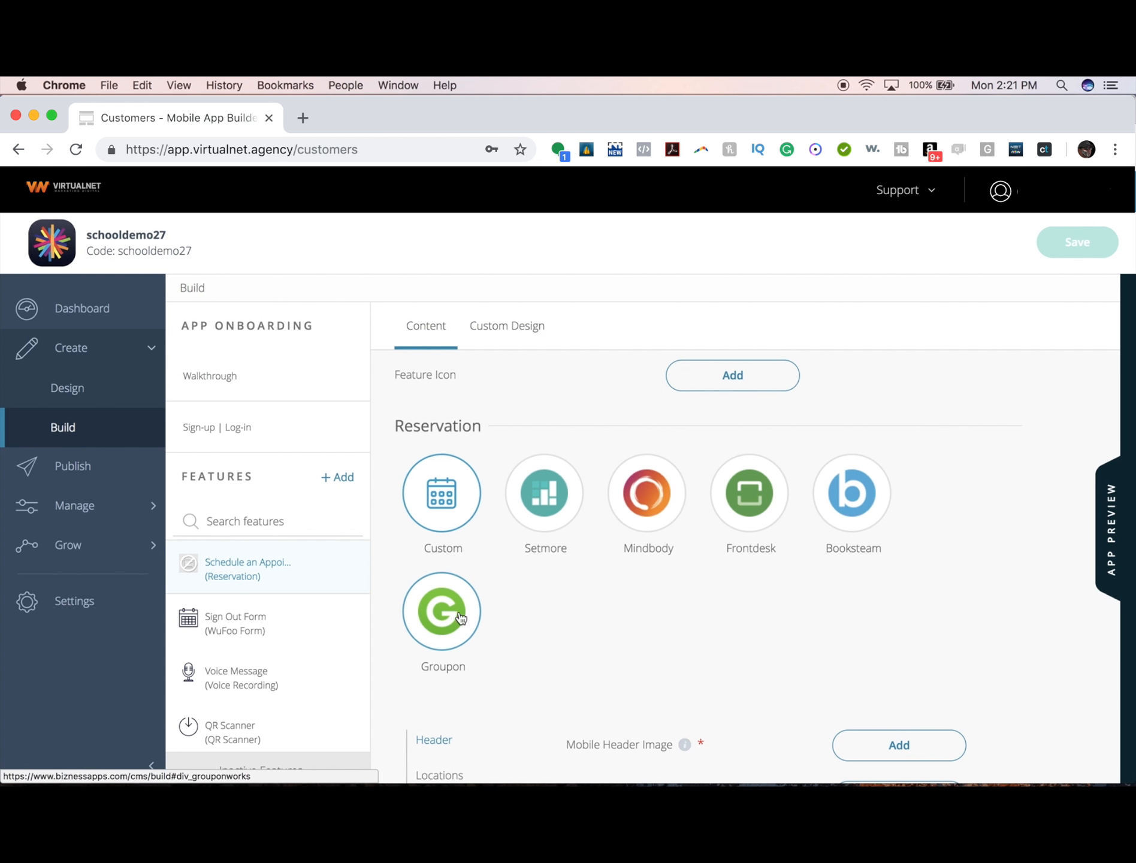
scroll(556, 590, down, 3)
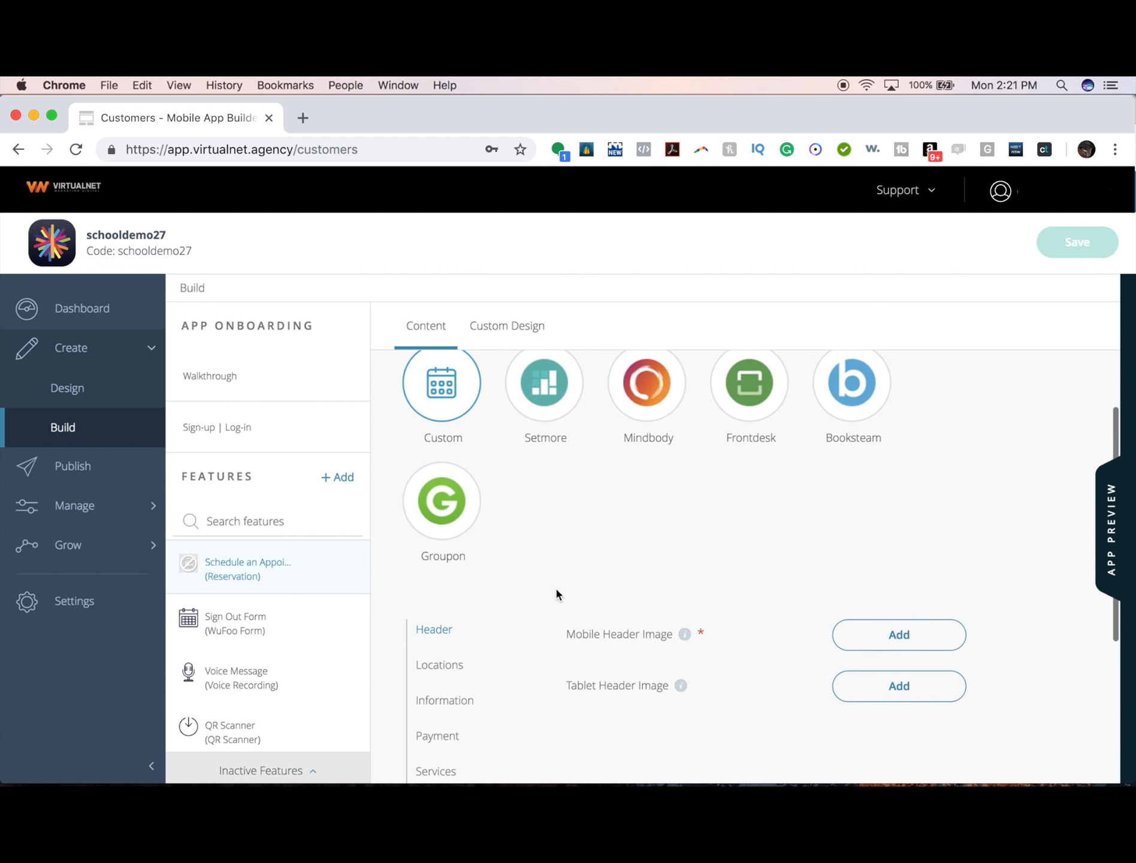
click(545, 411)
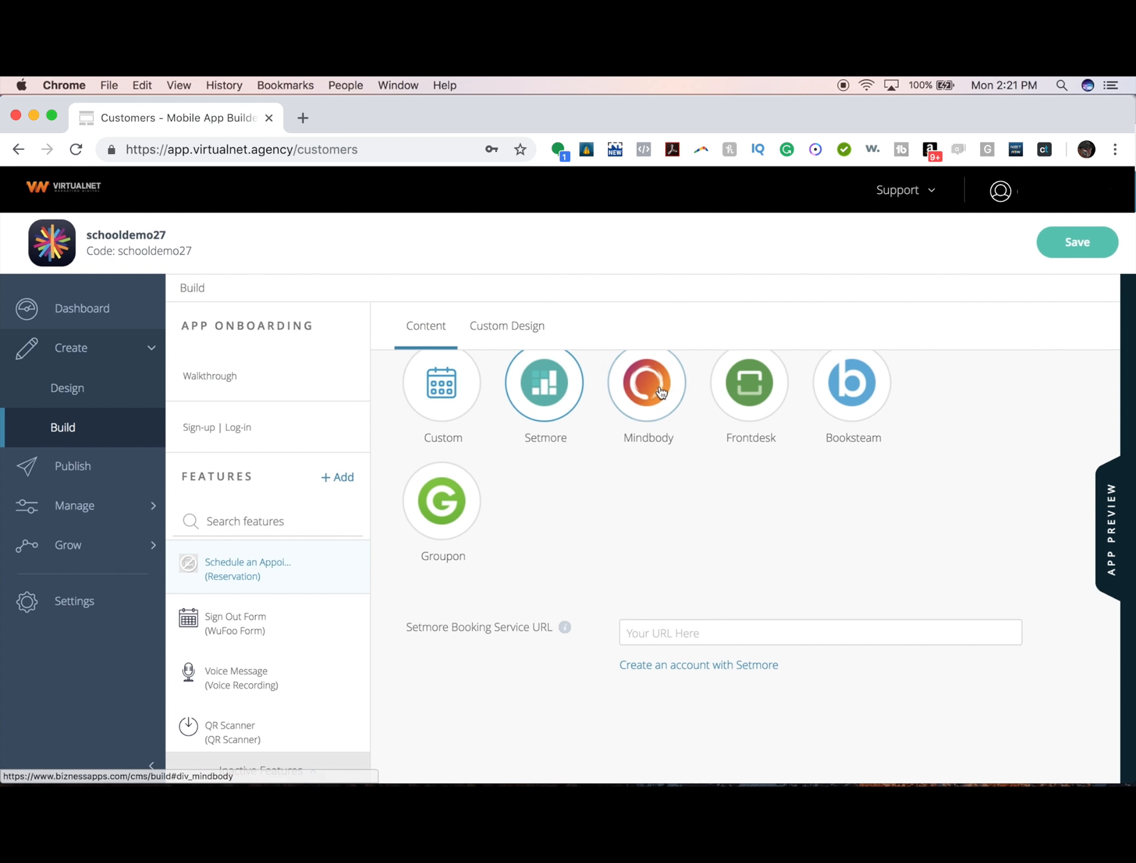
click(623, 404)
click(765, 410)
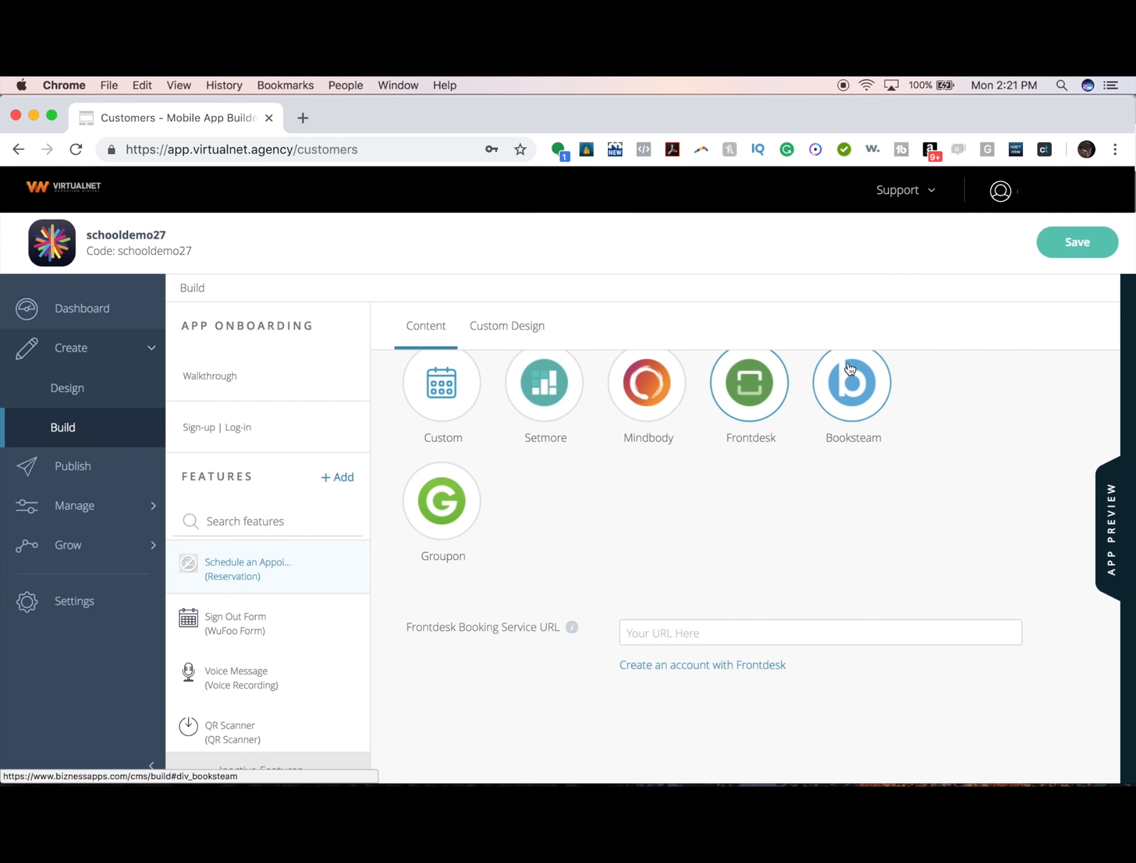
click(838, 408)
click(458, 517)
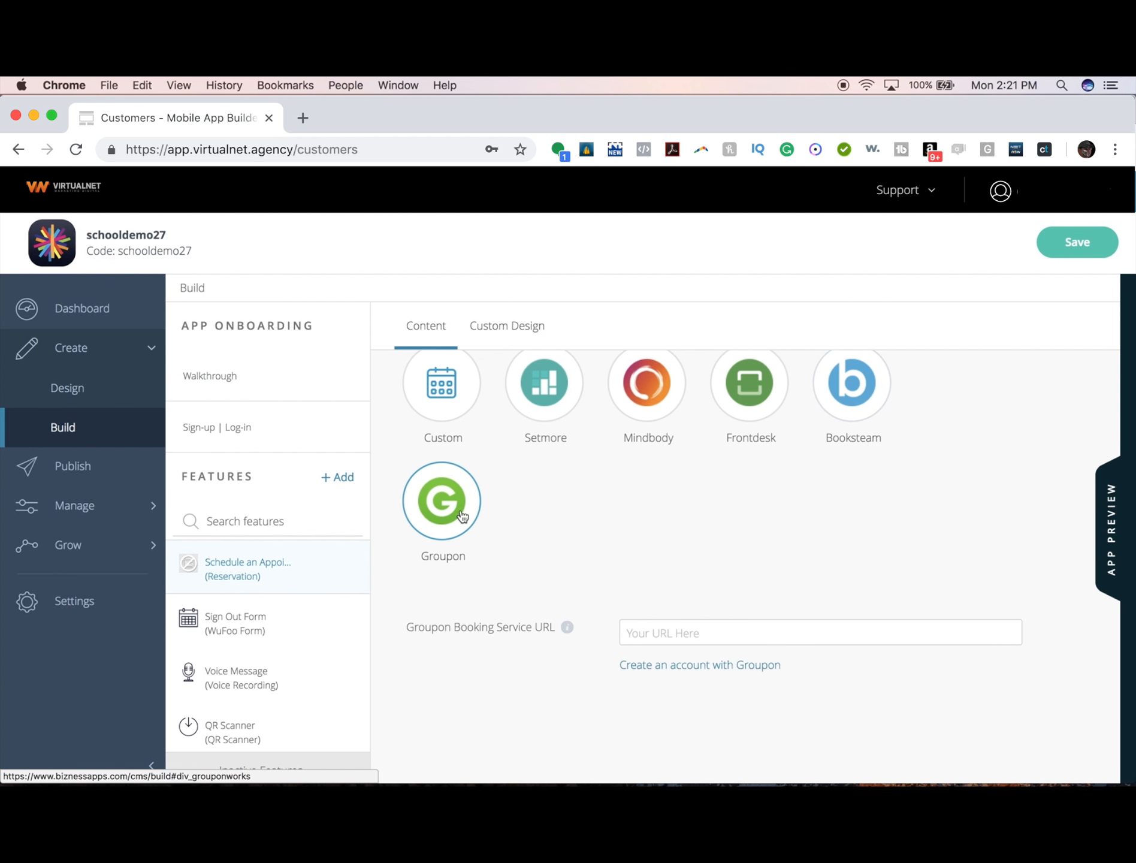
click(453, 403)
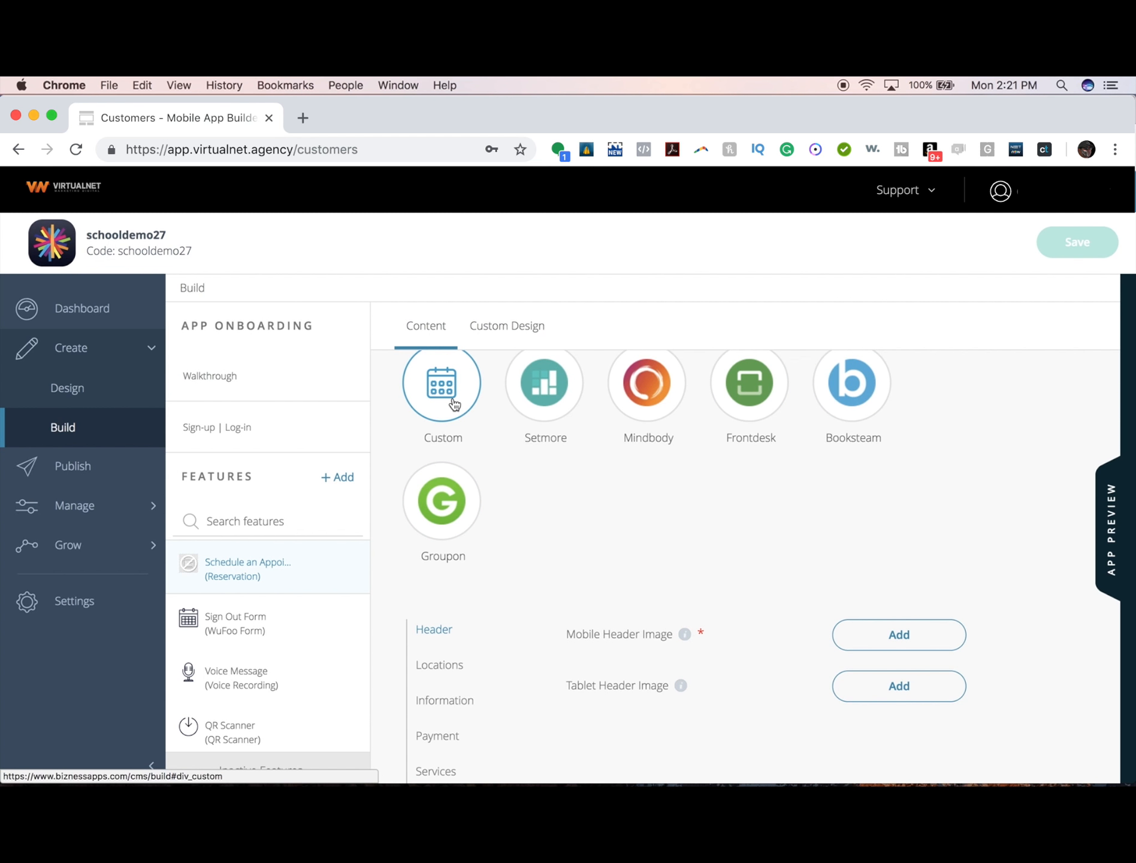
- Set the mobile header image to the blurred stacks-of-books picture from the existing images and save the feature
scroll(778, 569, down, 3)
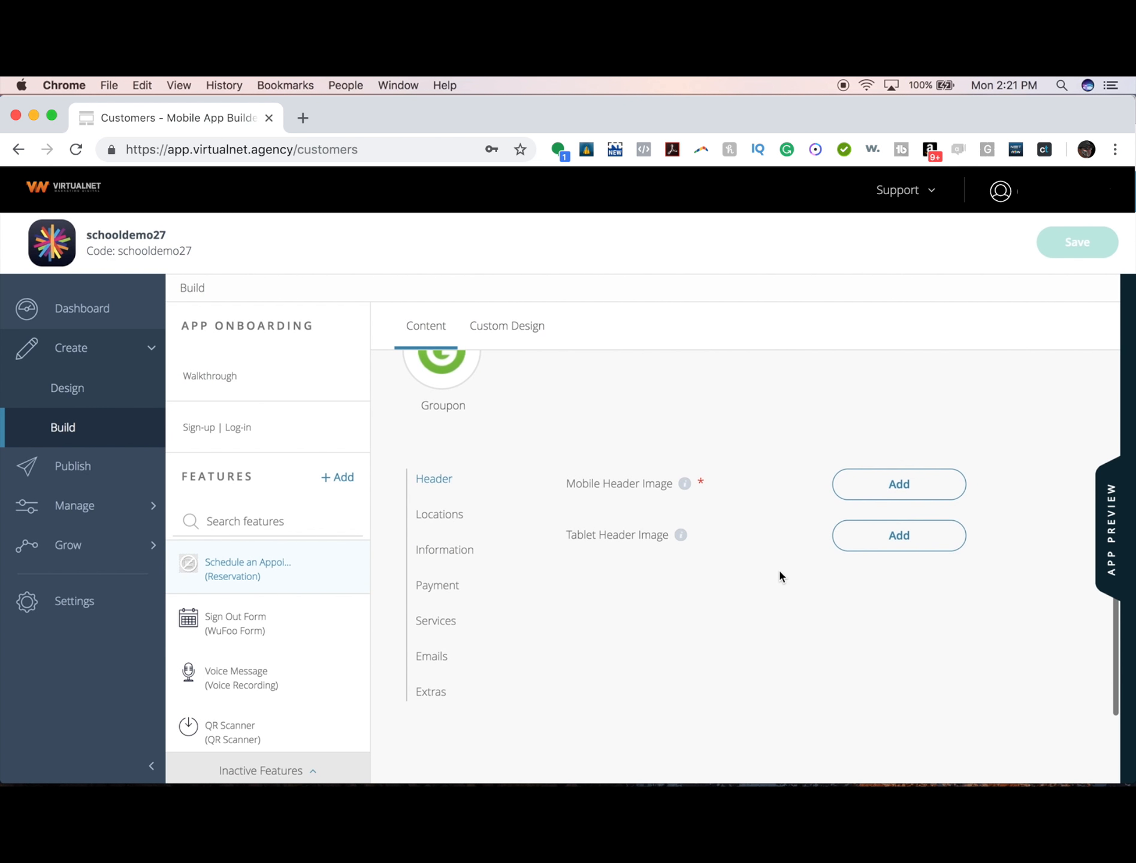
click(865, 480)
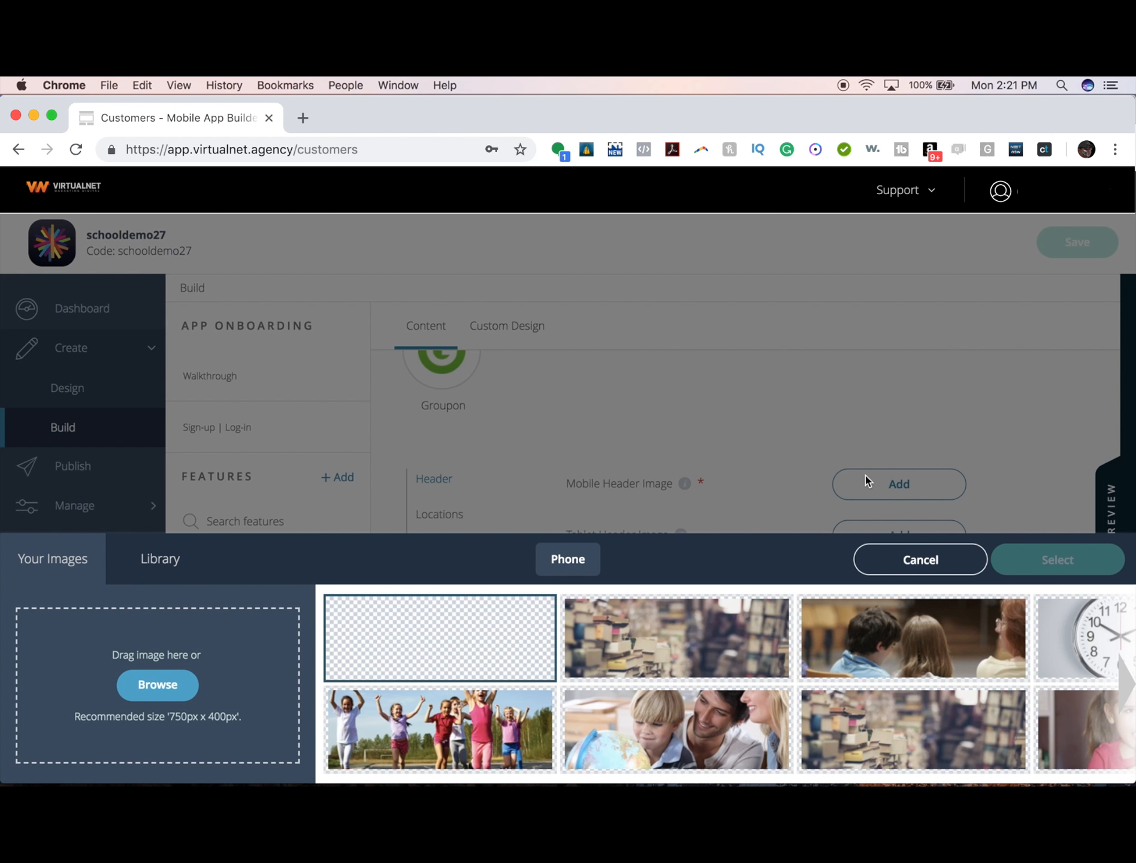
scroll(642, 690, right, 5)
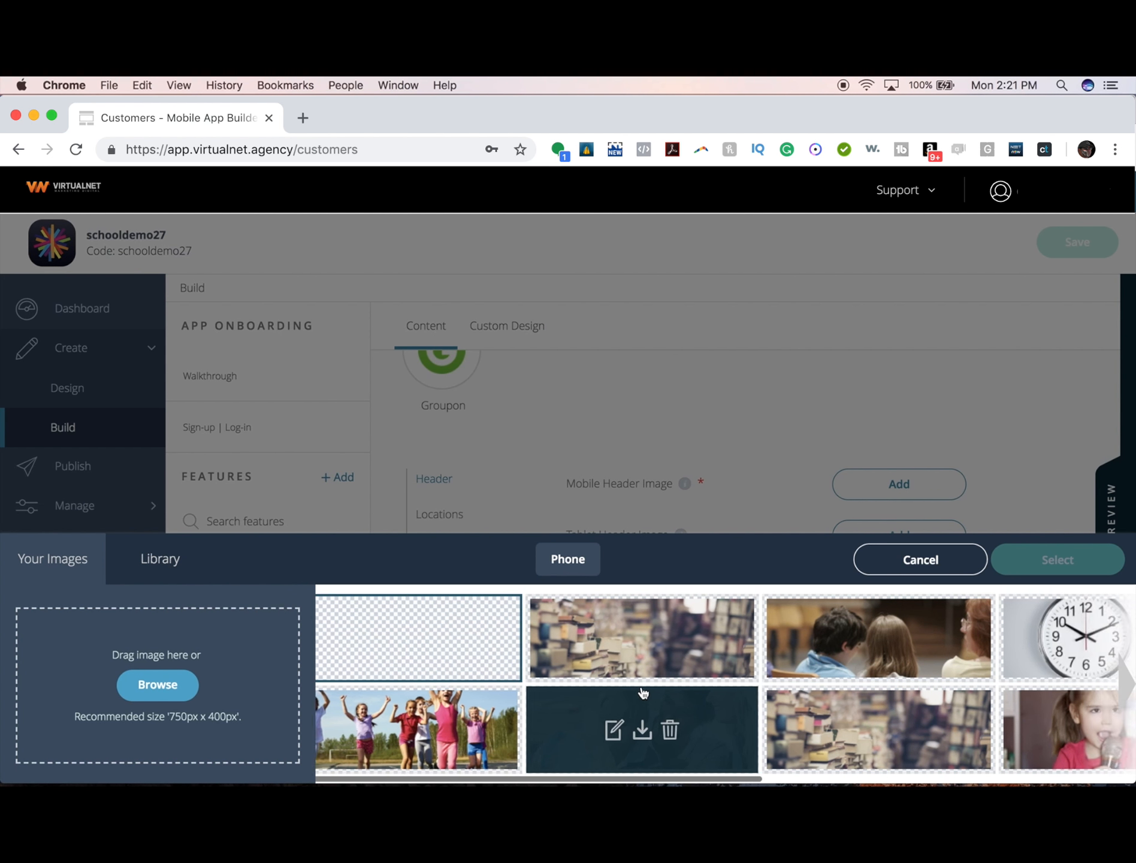
scroll(642, 691, right, 5)
scroll(642, 691, left, 8)
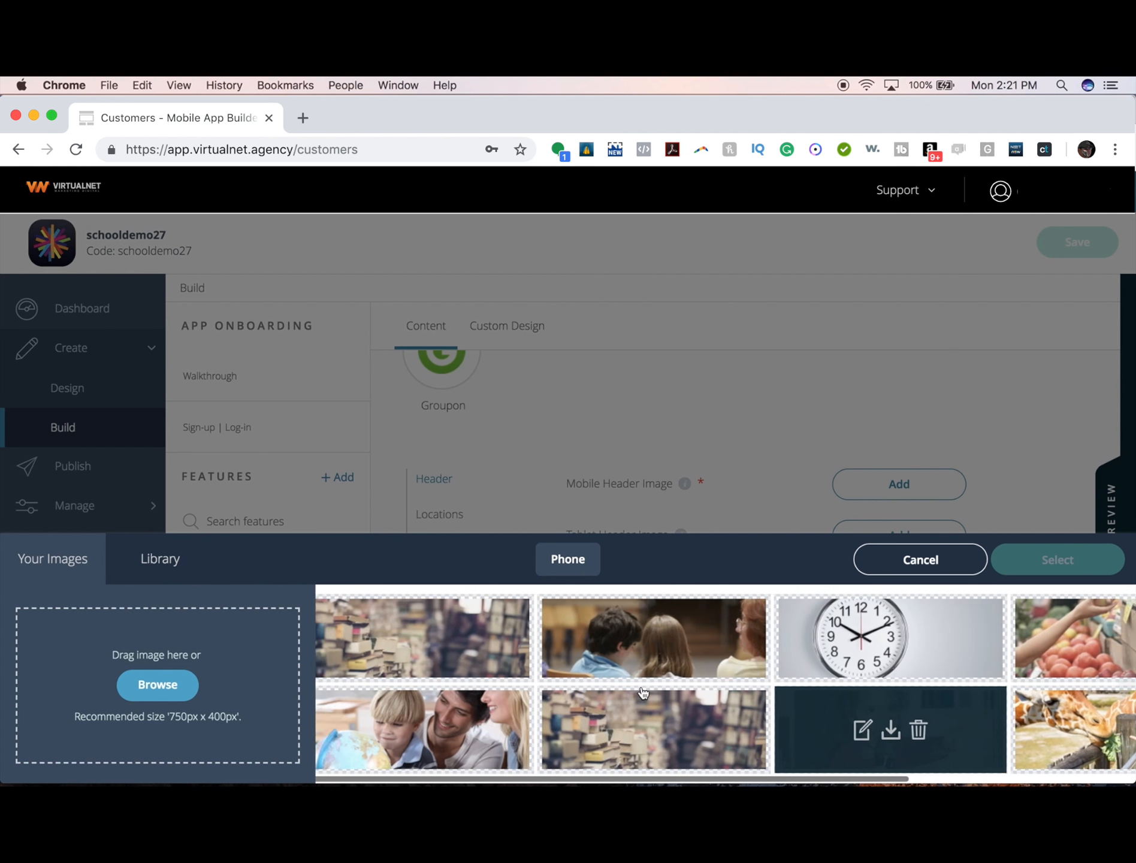
click(712, 623)
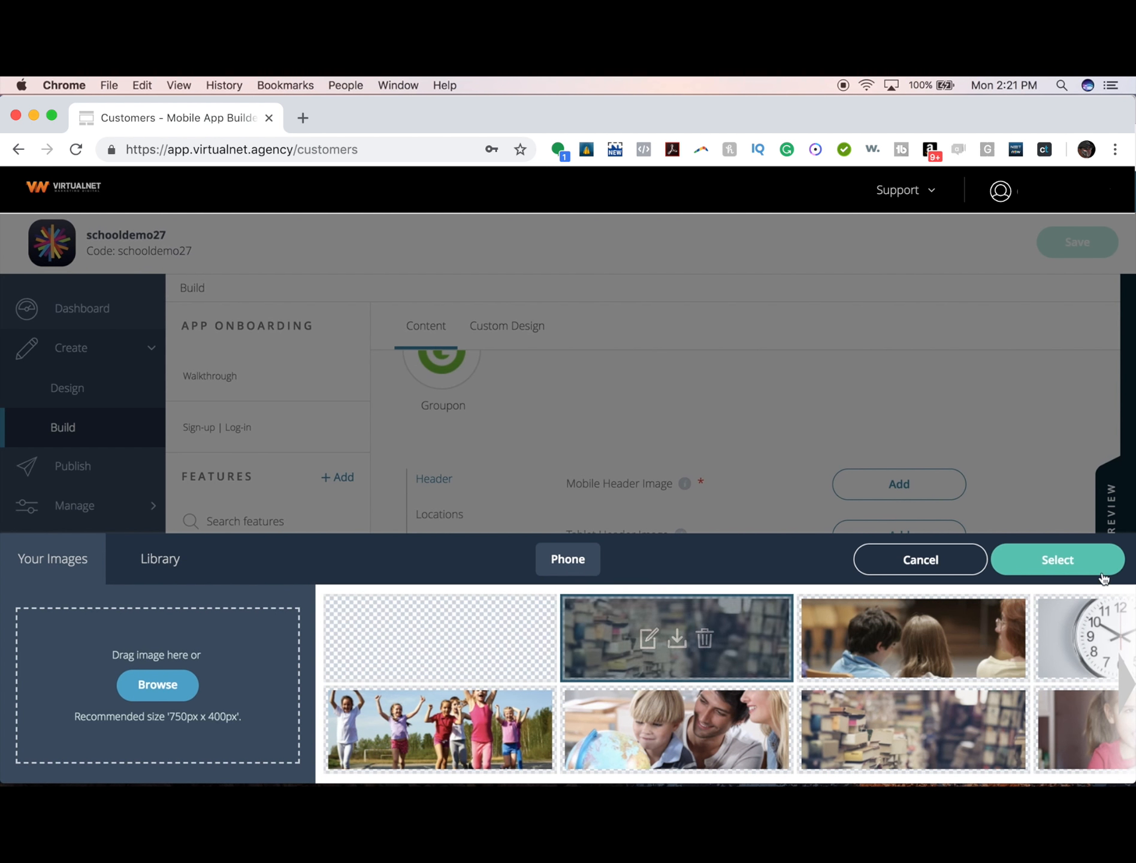
click(1106, 572)
click(1075, 256)
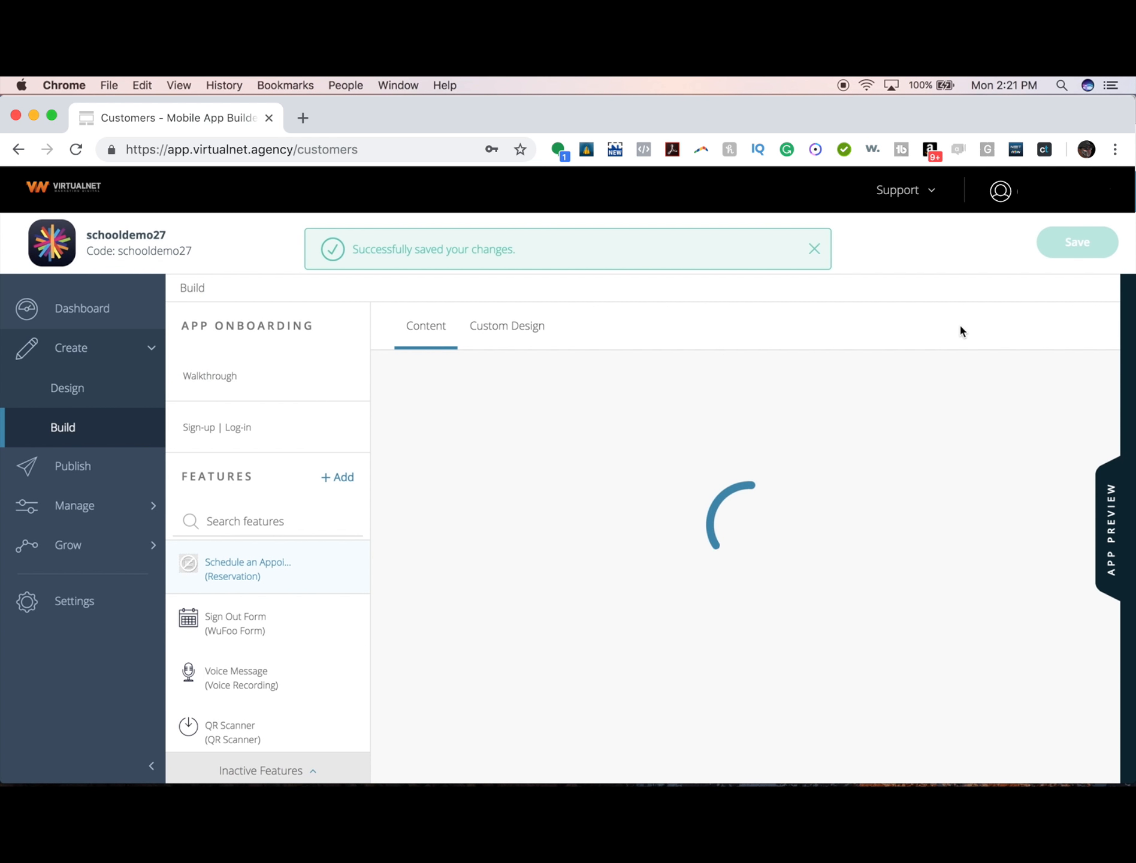
- Open the San Francisco location for editing, unlock its map, and set the distance type to Mile
scroll(603, 613, down, 8)
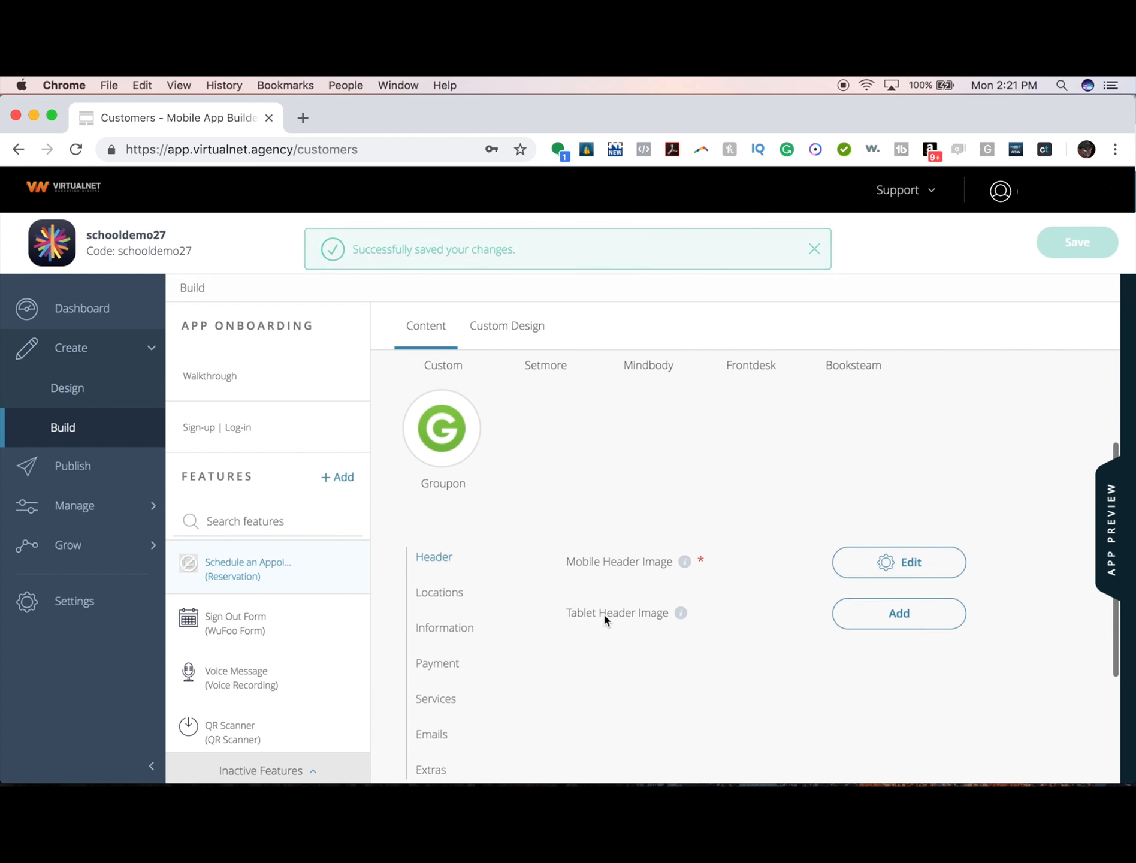
click(439, 417)
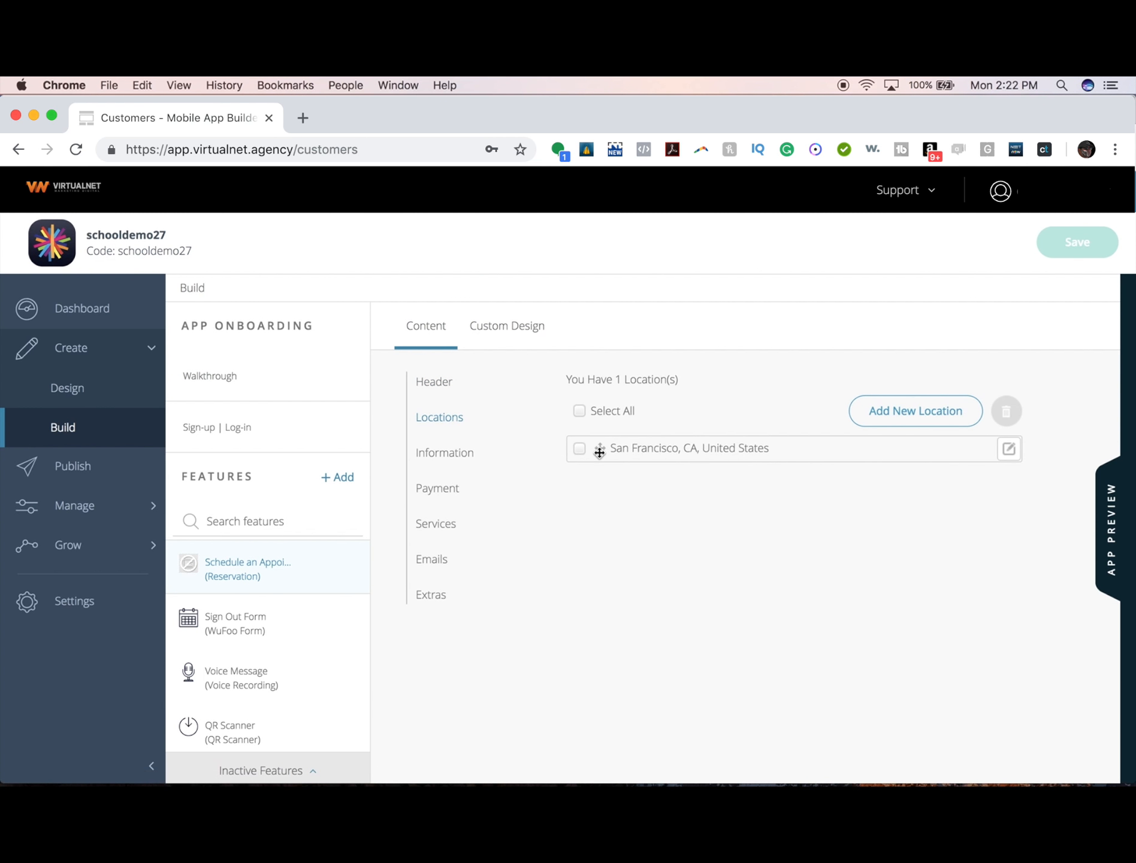
scroll(605, 448, up, 1)
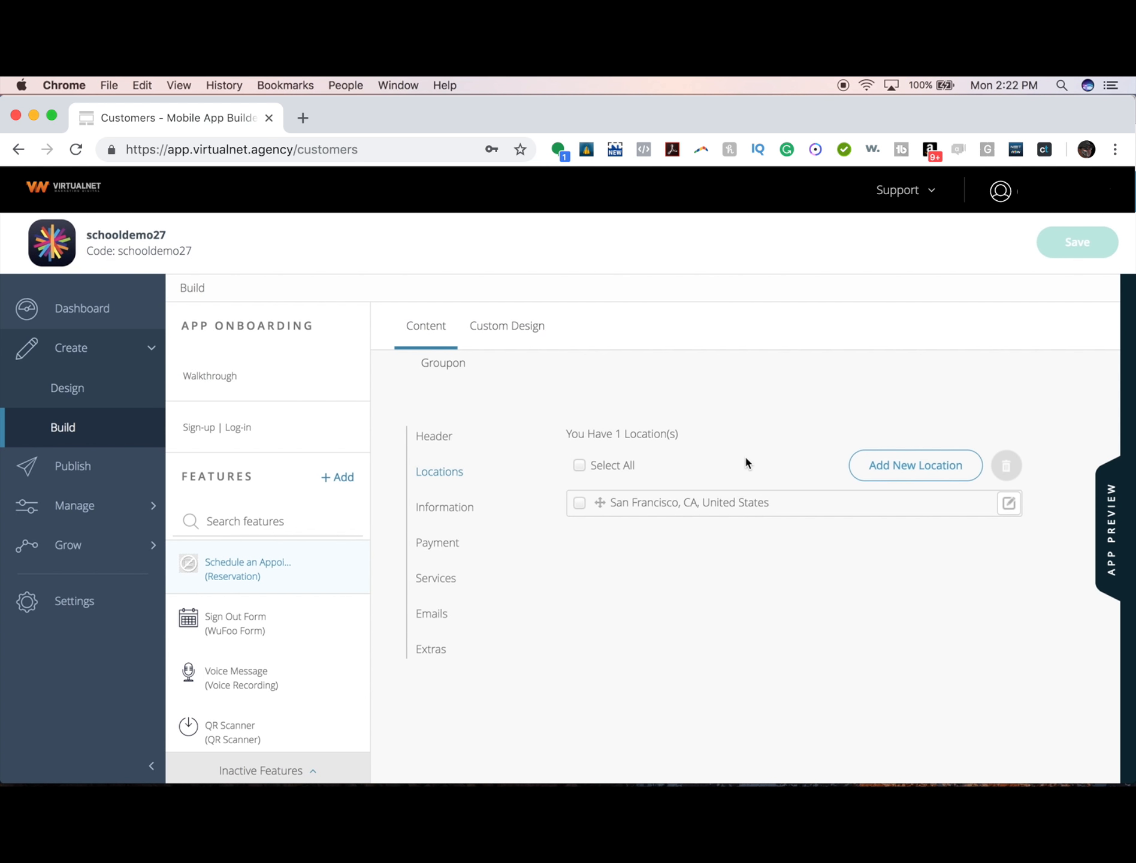
click(1010, 503)
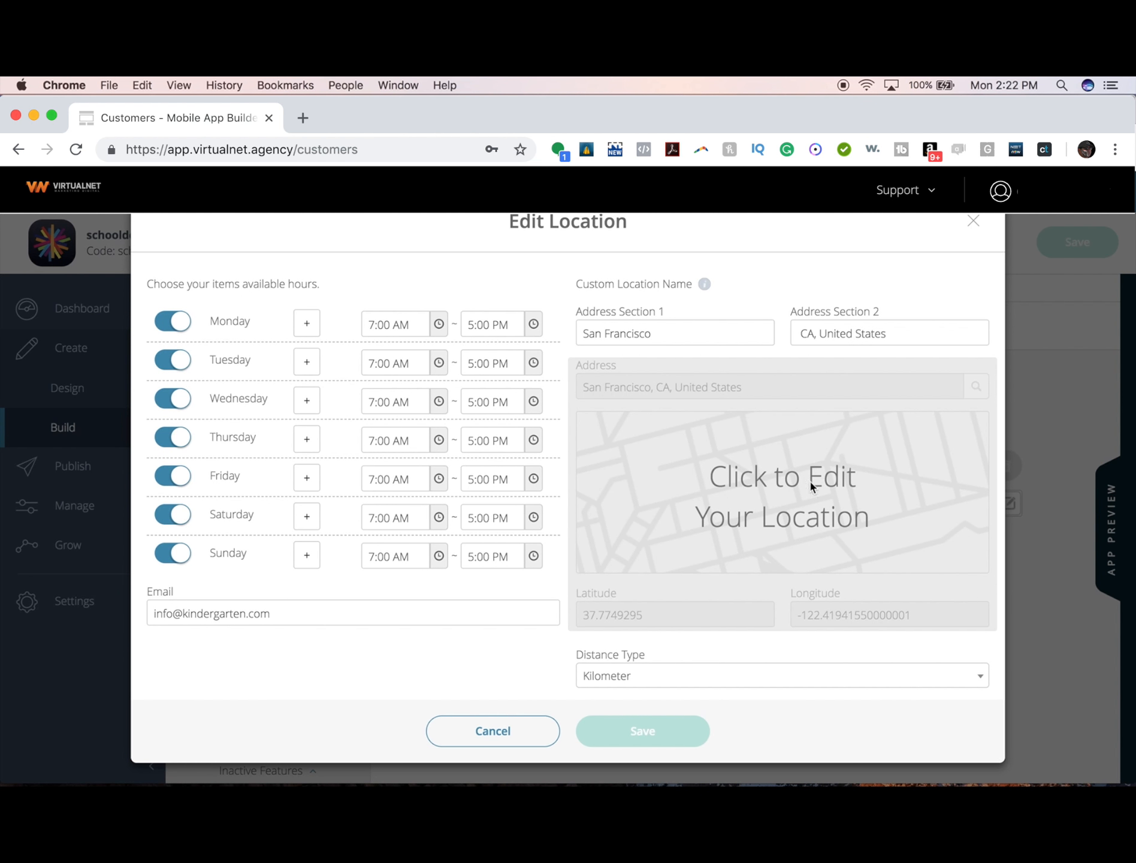
click(746, 457)
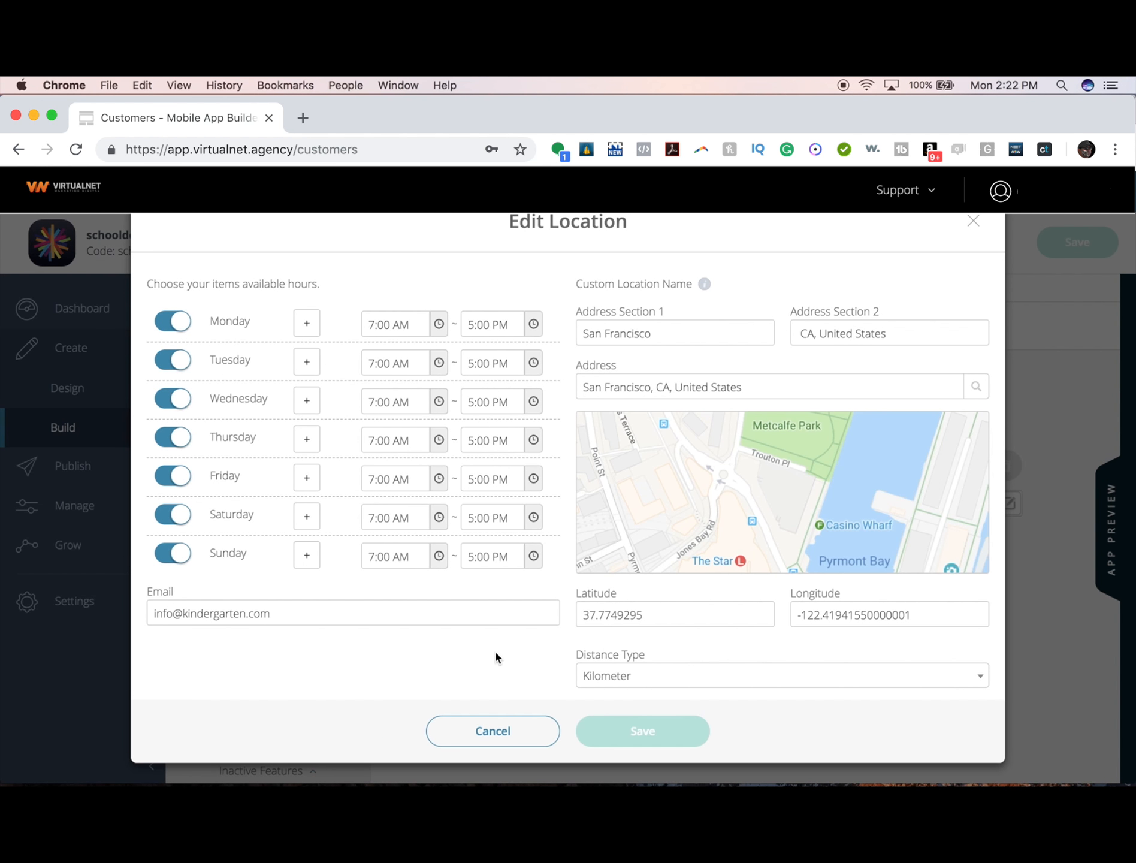
double_click(426, 616)
click(425, 616)
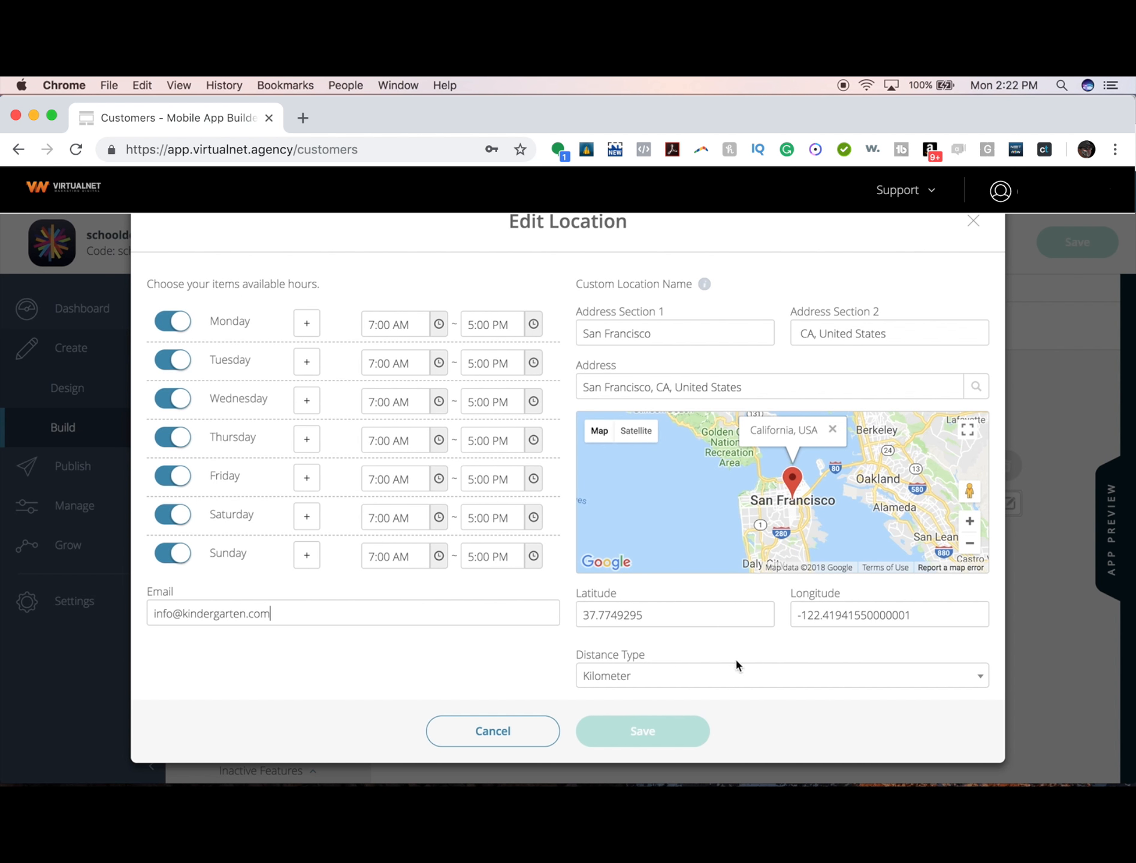
click(738, 682)
click(717, 725)
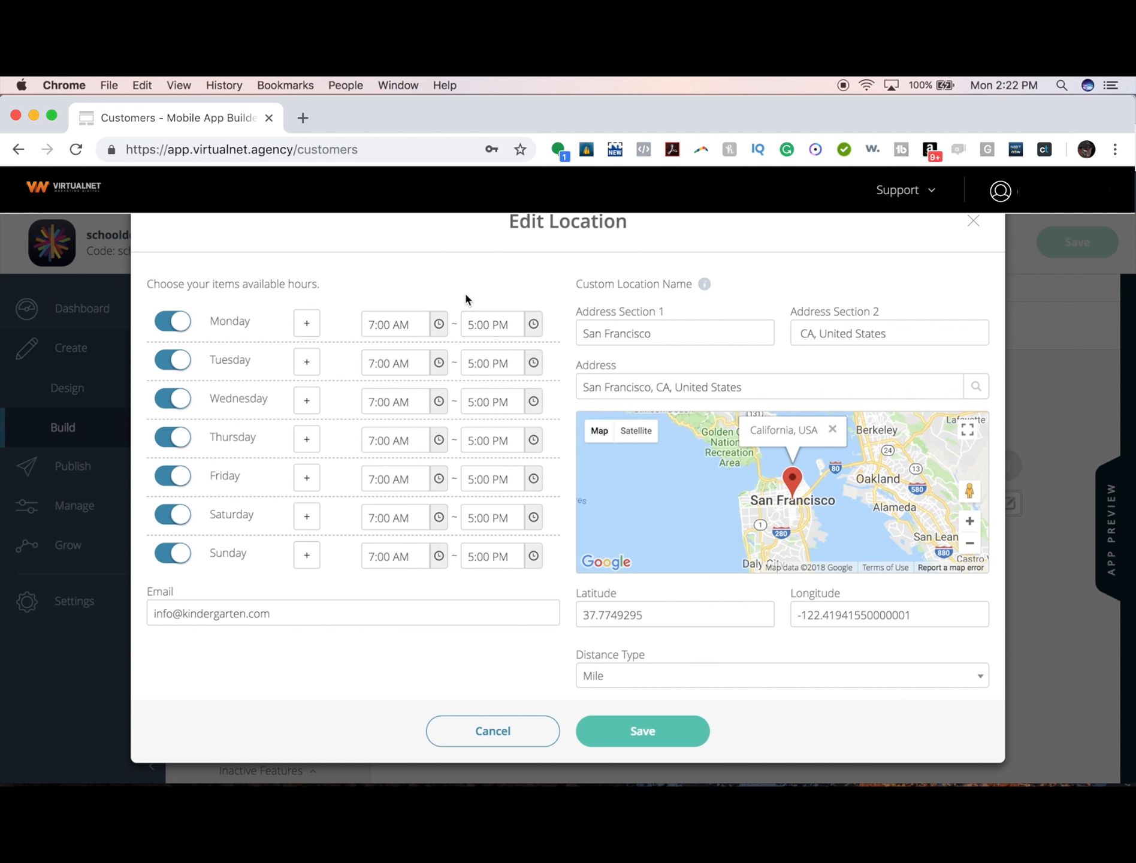
- Add a second time slot to Monday and set the first slot's end time to 12:00 PM
click(309, 323)
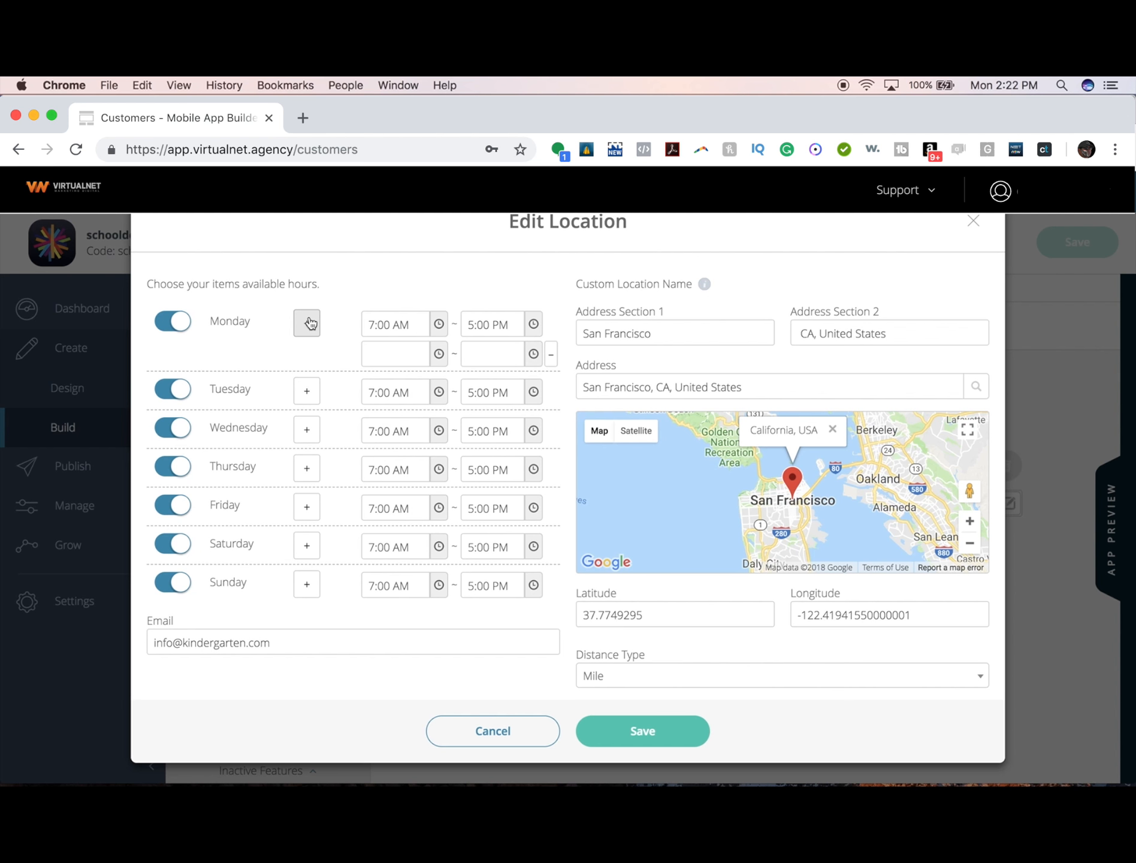
click(535, 325)
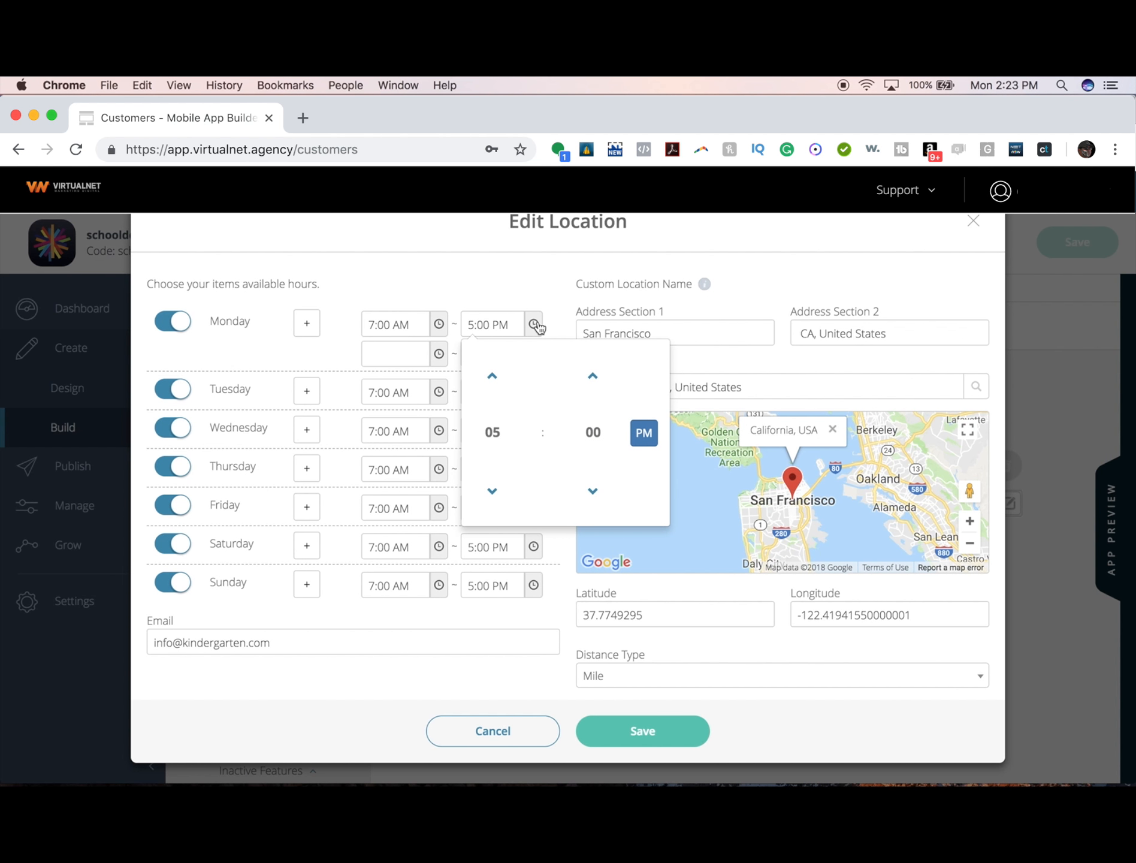
click(492, 490)
click(493, 490)
click(492, 490)
click(493, 490)
click(492, 490)
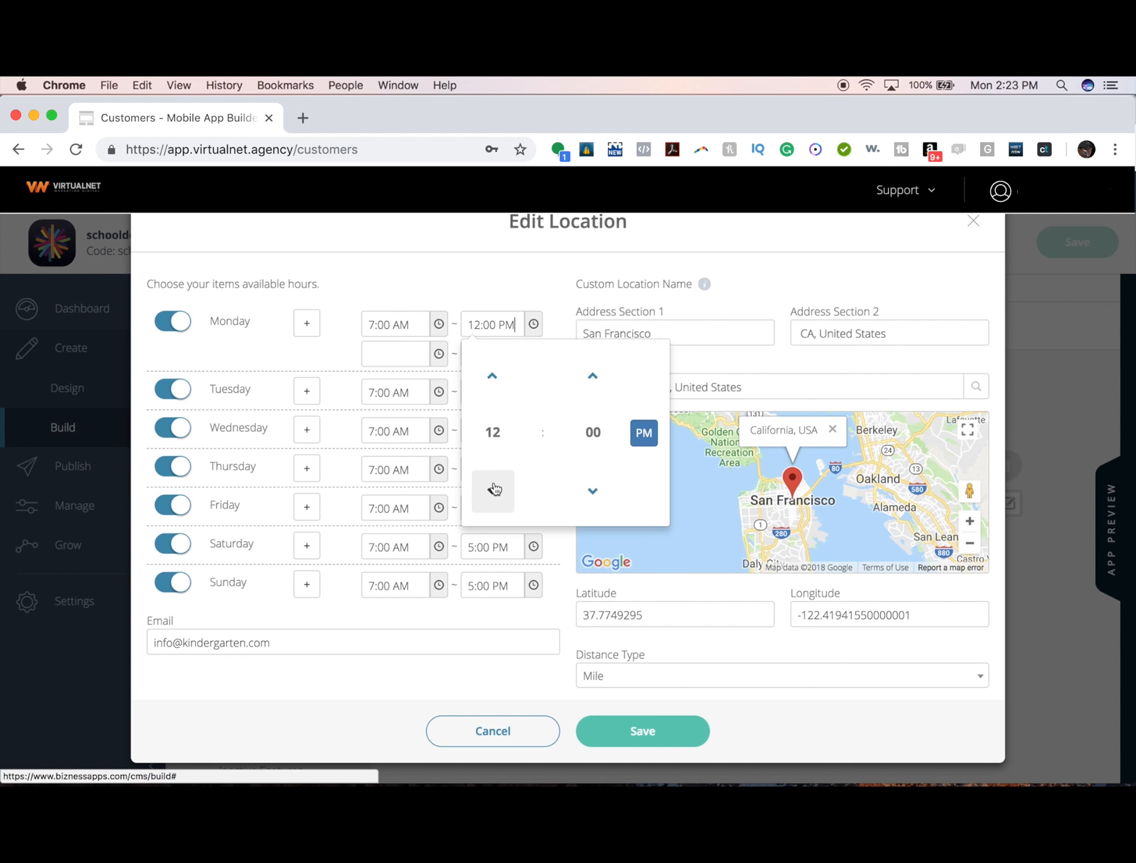
click(527, 273)
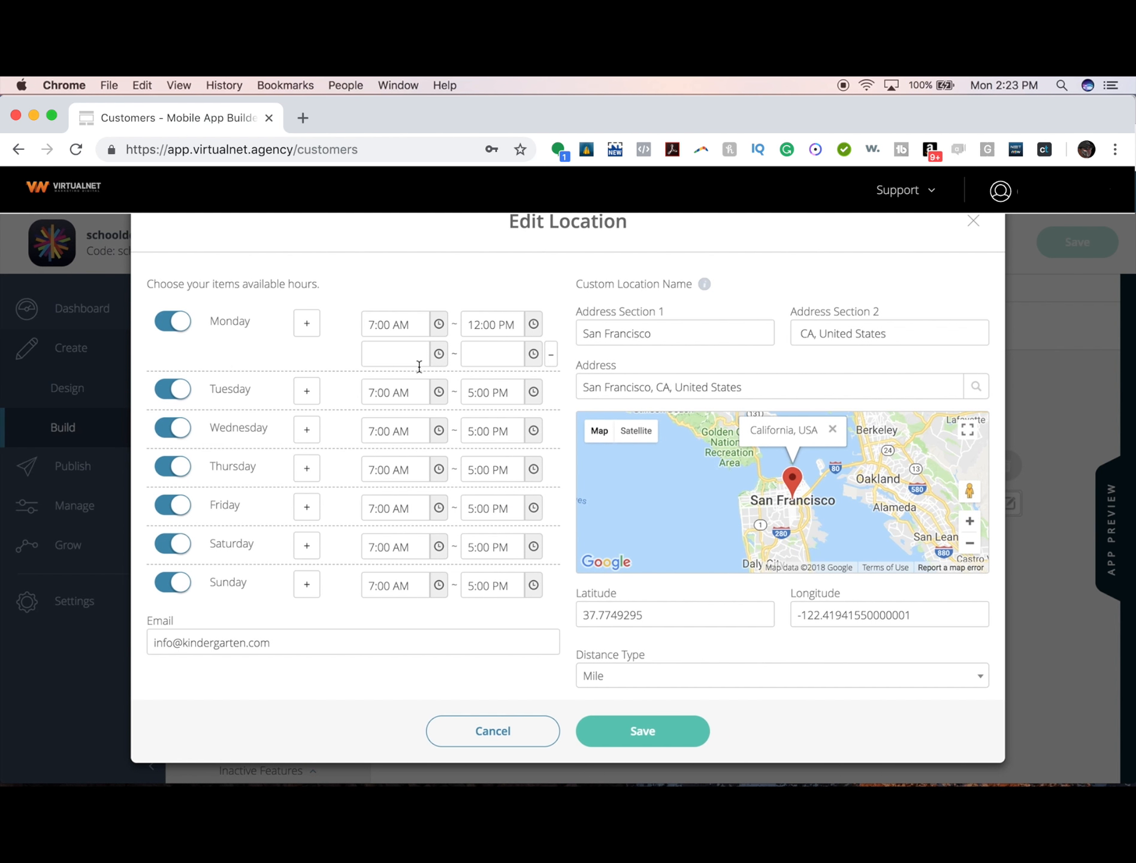
- Set Monday's second time slot to 1:00 PM through 5:00 PM and save the location
click(429, 357)
click(393, 514)
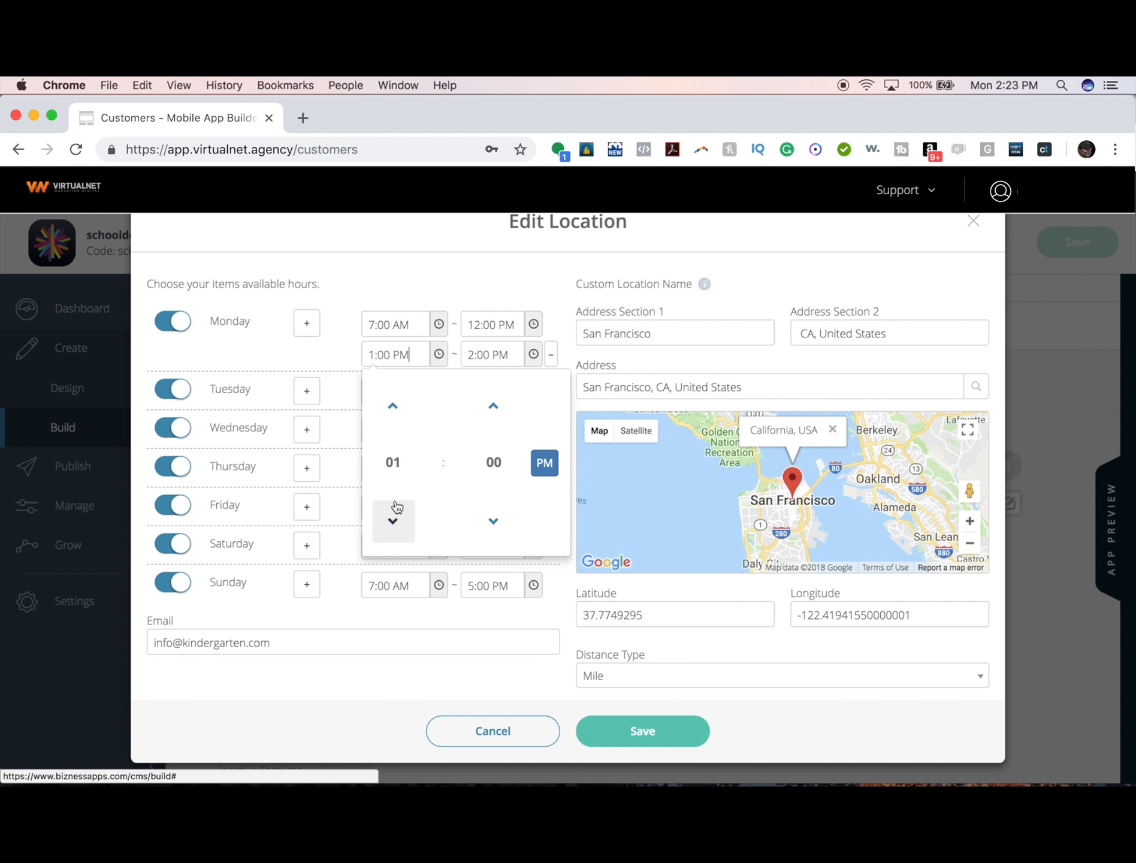
click(523, 356)
click(492, 406)
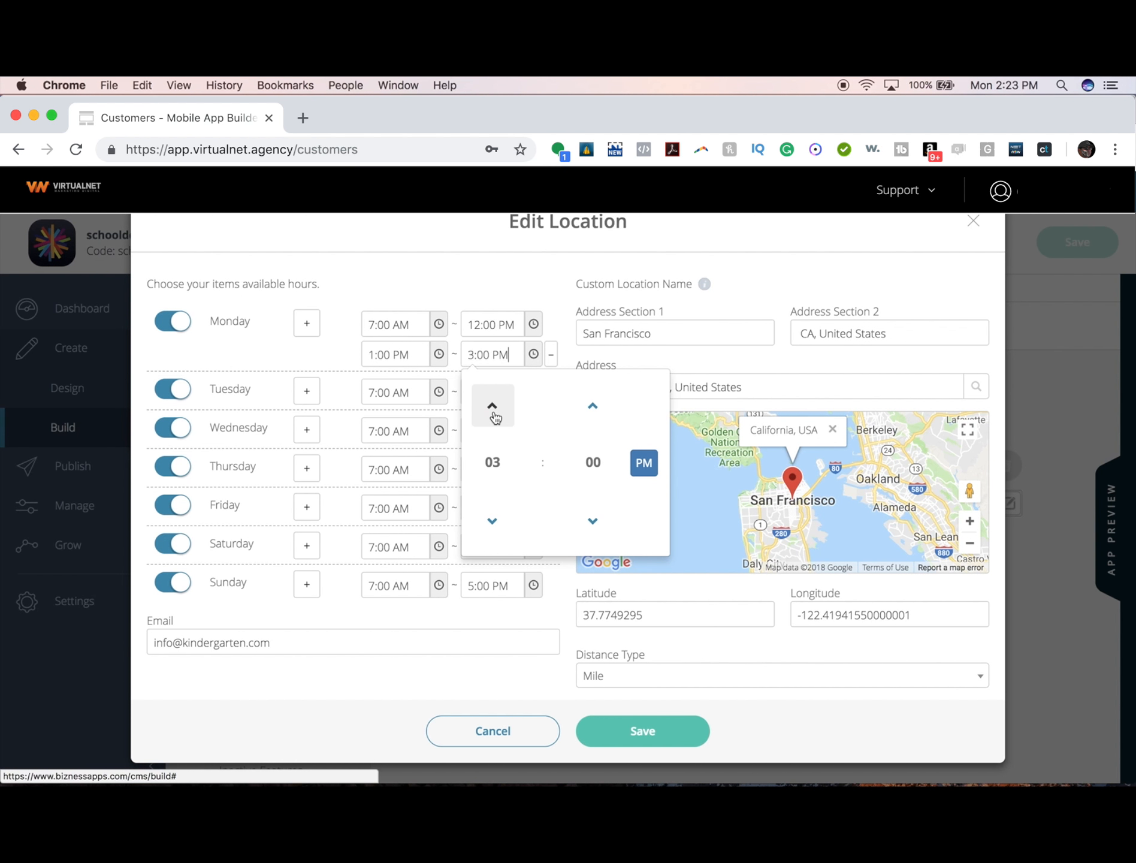
click(492, 406)
click(492, 406)
click(485, 279)
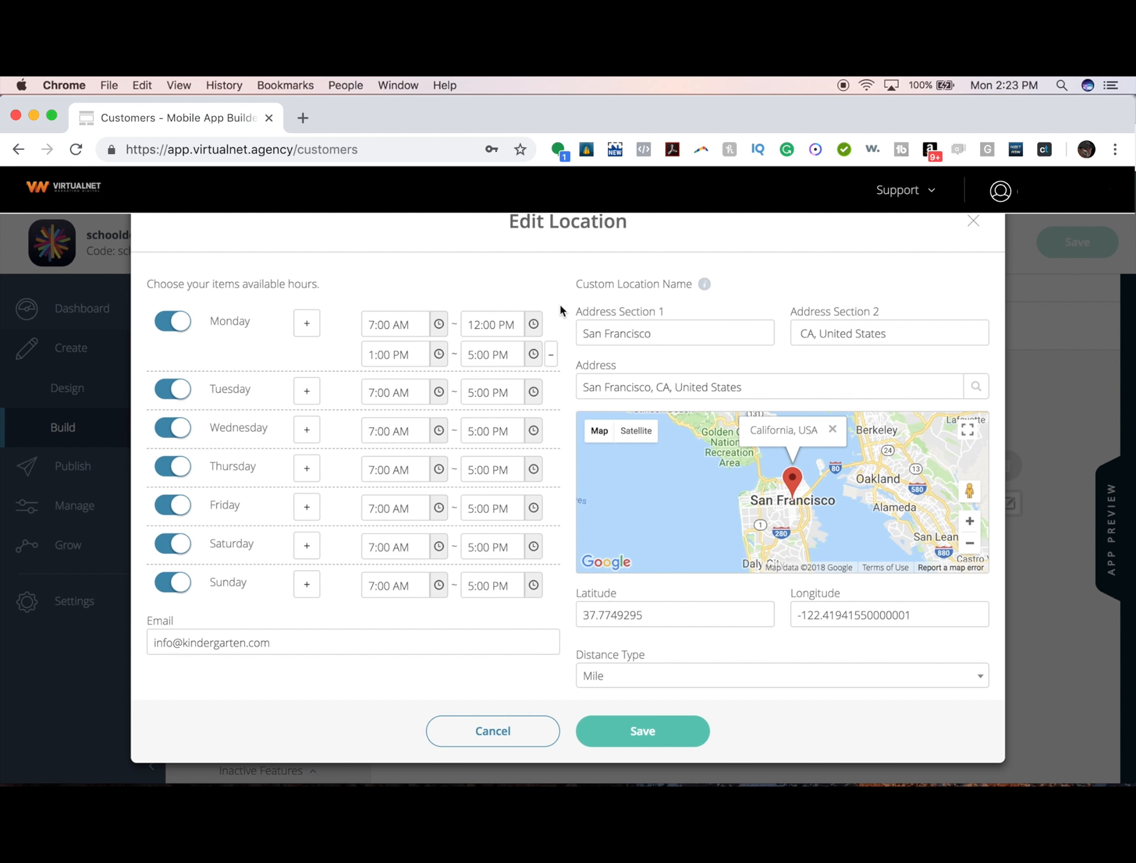
click(682, 727)
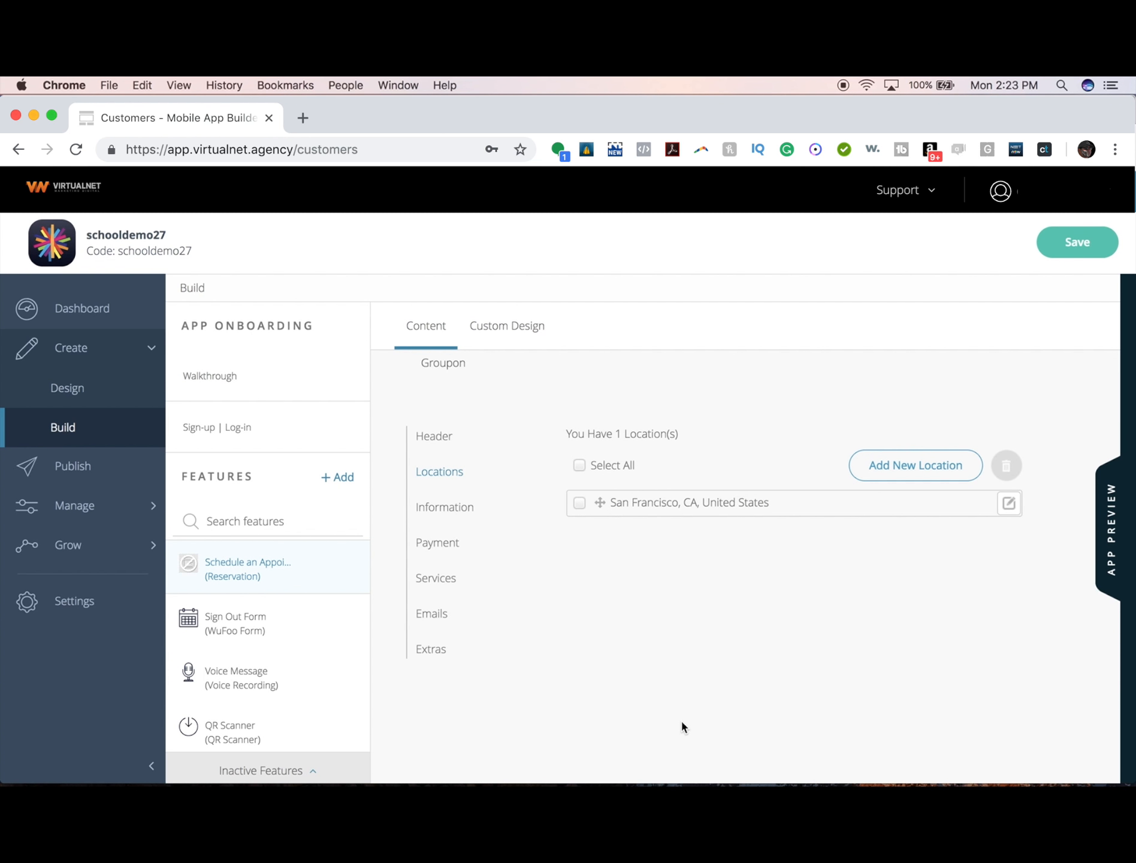
- In the Information settings, replace unlimited reservations with a maximum of 14 and add an empty block date entry
click(441, 509)
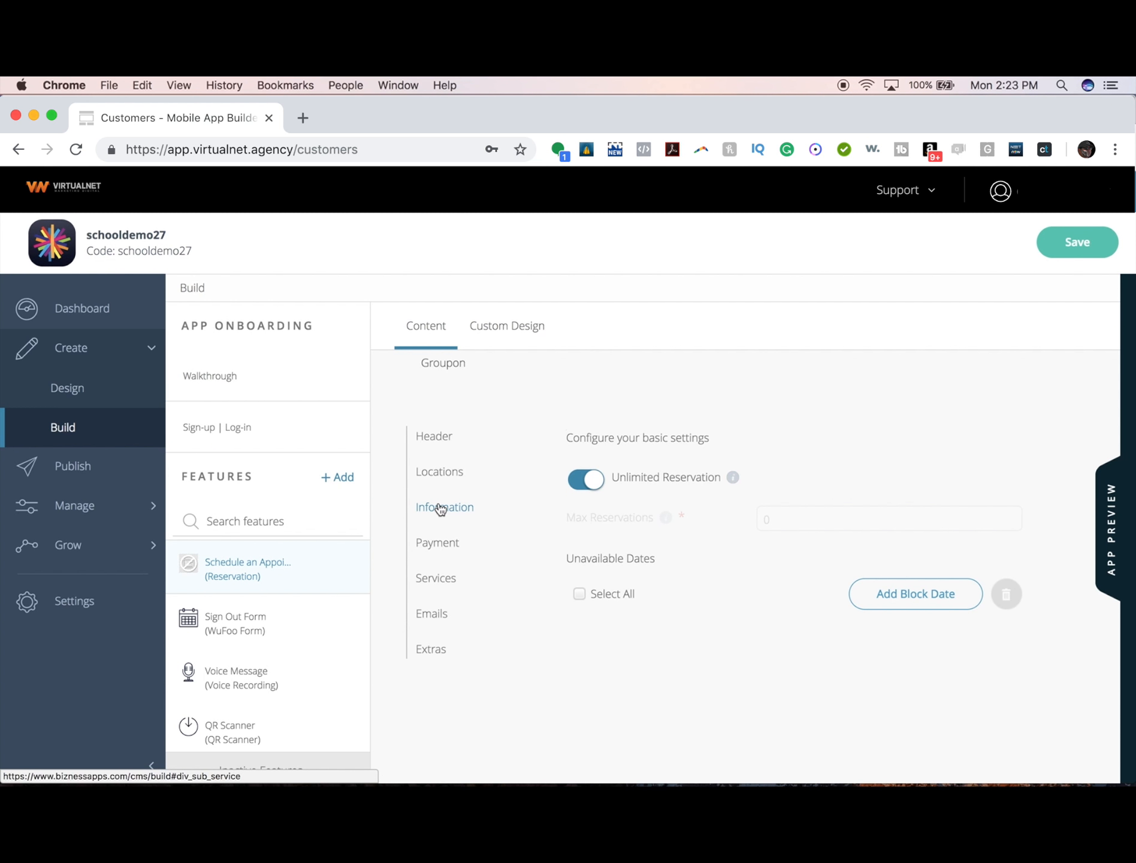
click(591, 480)
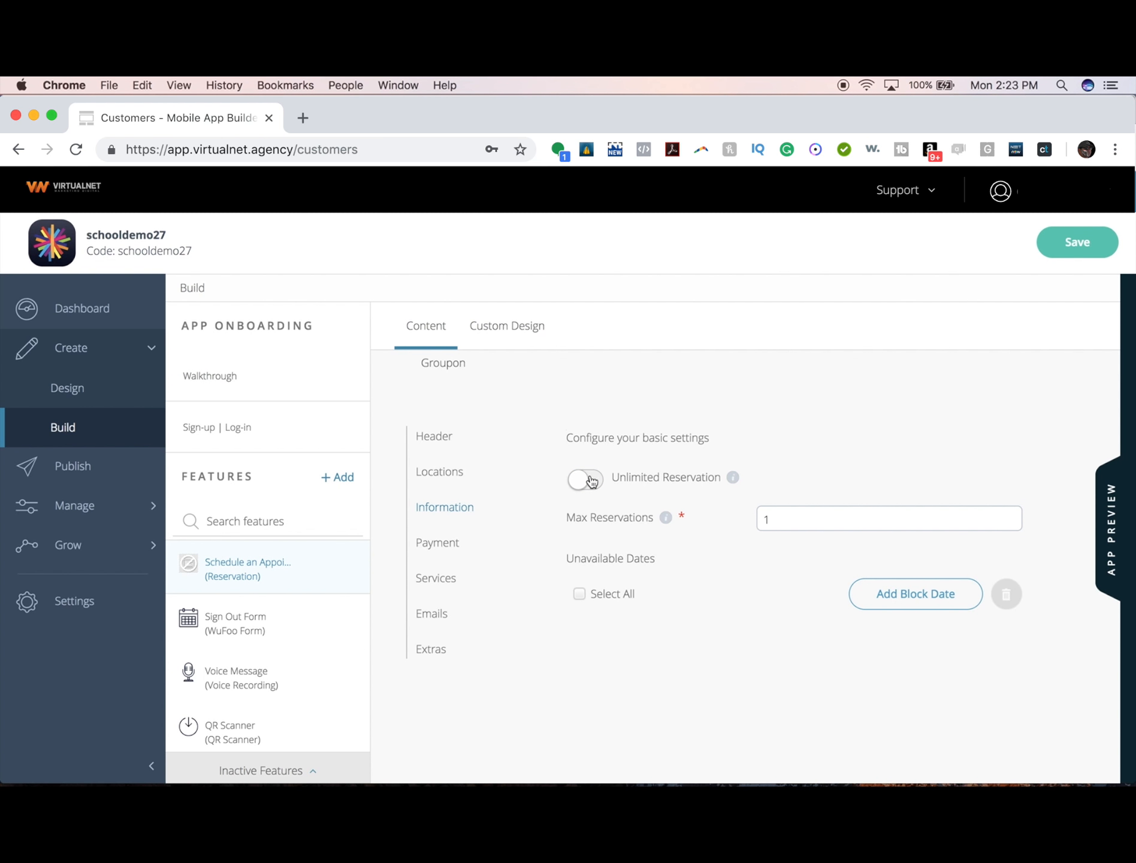
drag(807, 526, 650, 527)
text(14)
click(943, 603)
click(825, 629)
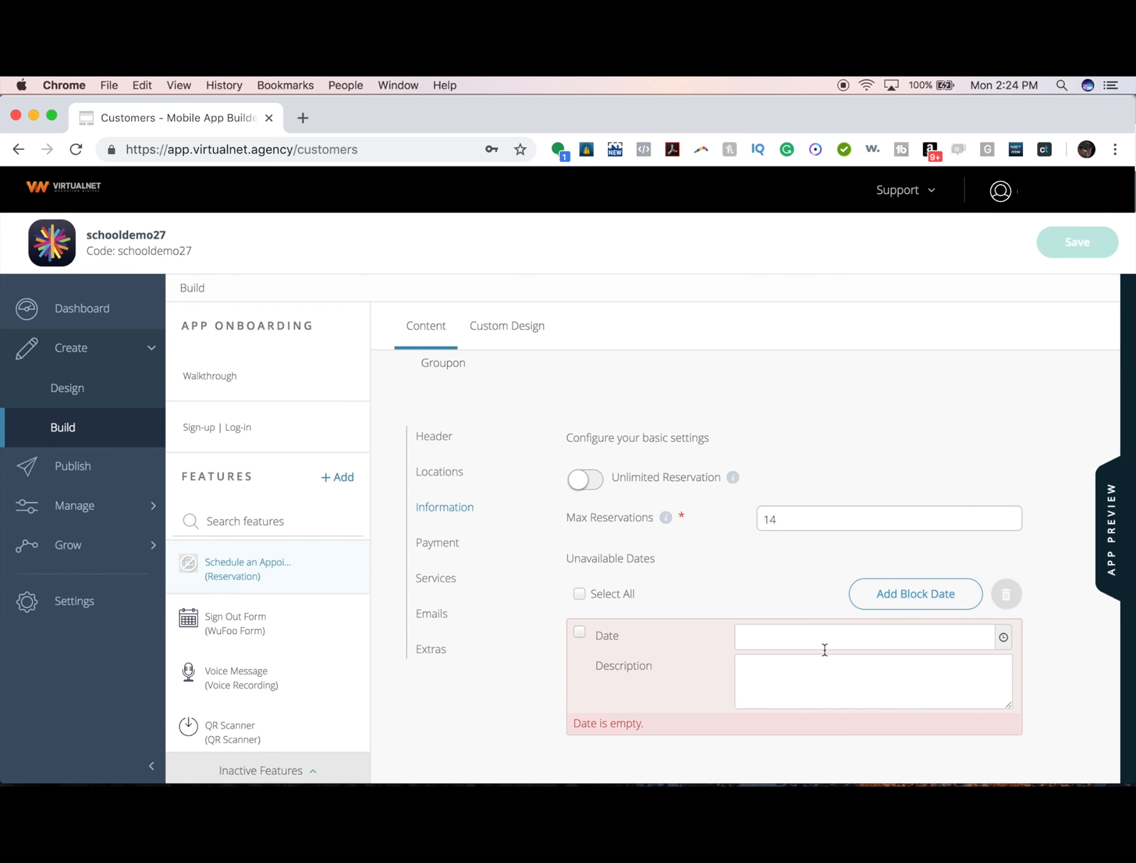
text(06/25/2018)
text(ion)
key(BackSpace)
key(BackSpace)
key(BackSpace)
key(BackSpace)
key(BackSpace)
key(BackSpace)
key(BackSpace)
key(BackSpace)
key(BackSpace)
key(BackSpace)
key(BackSpace)
key(BackSpace)
key(BackSpace)
- Set the date of the new block entry to 07/01/2018 using the calendar
click(1003, 637)
click(994, 465)
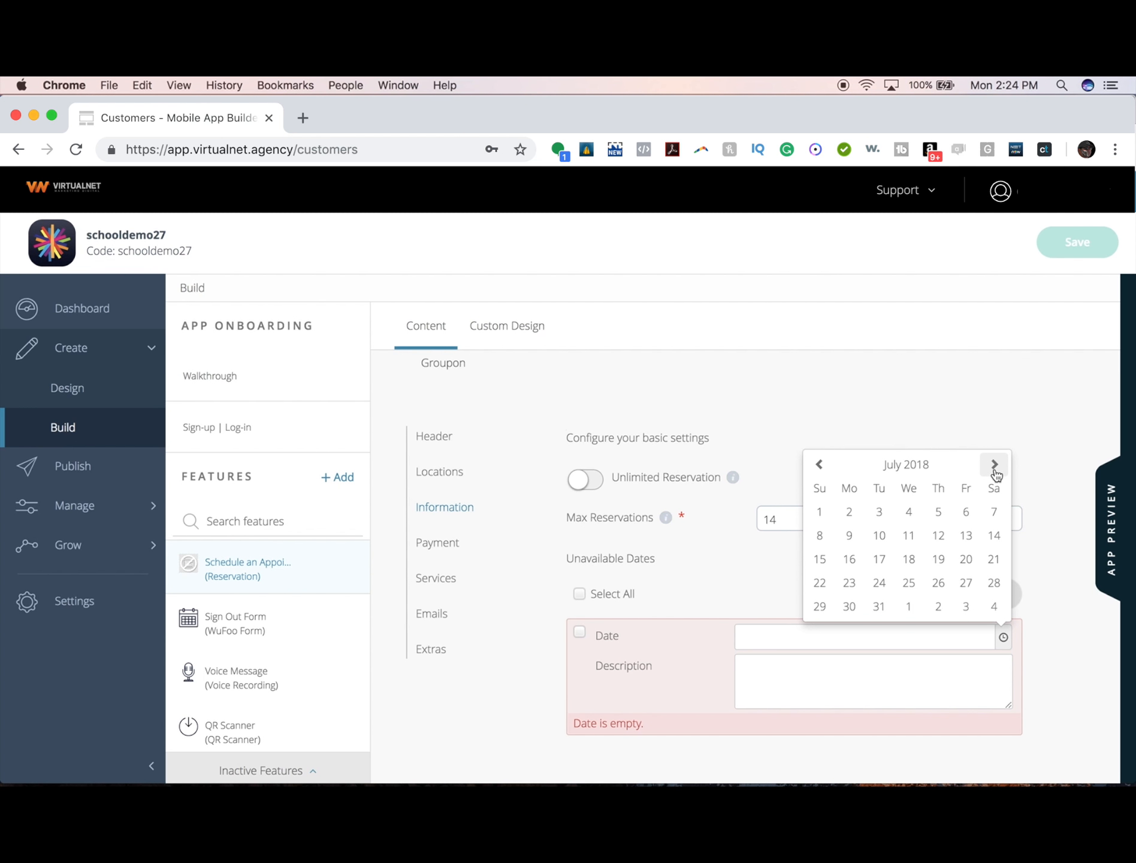
click(821, 511)
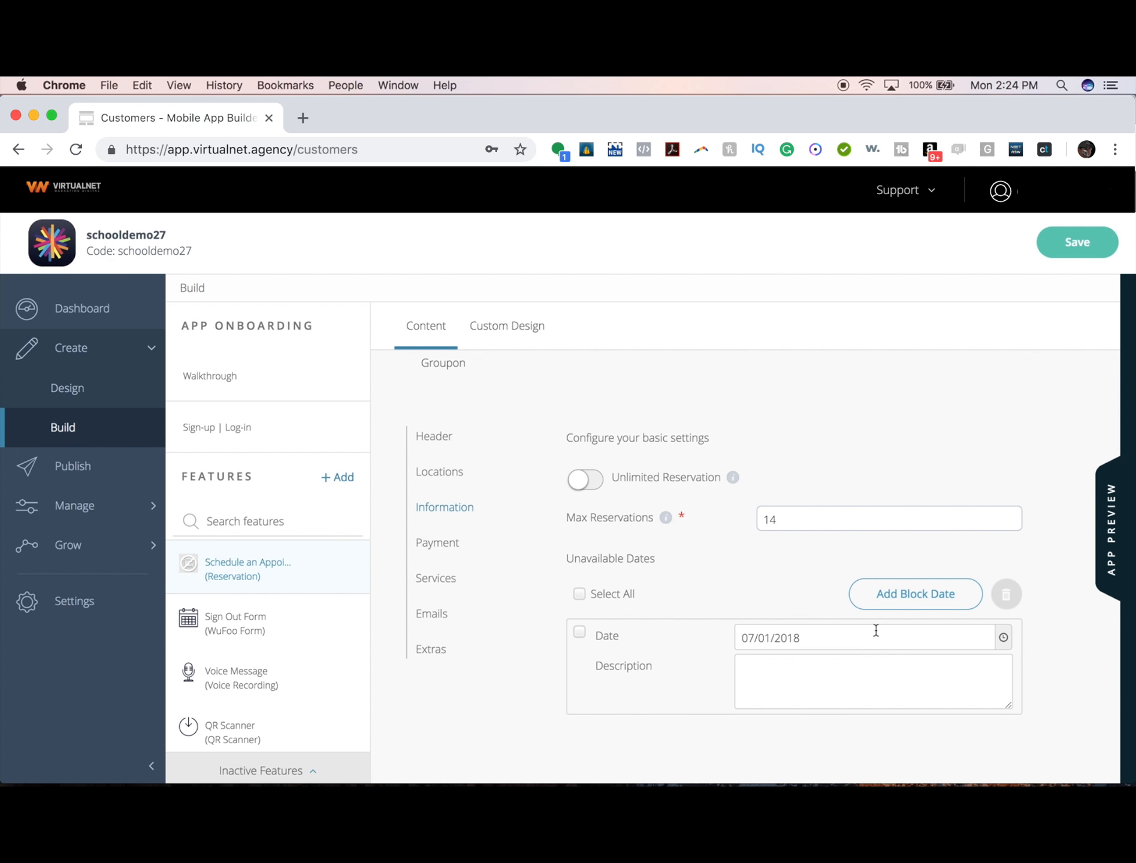
- Enter "Off for Vacation" as the description of the blocked date
click(868, 673)
text(Off ofr Vacation)
click(780, 669)
key(BackSpace)
key(BackSpace)
key(BackSpace)
key(BackSpace)
text(fpr)
key(BackSpace)
key(BackSpace)
text(or)
- Change the blocked date to July 4, 2018 and save the feature
click(1003, 638)
click(908, 514)
click(1092, 240)
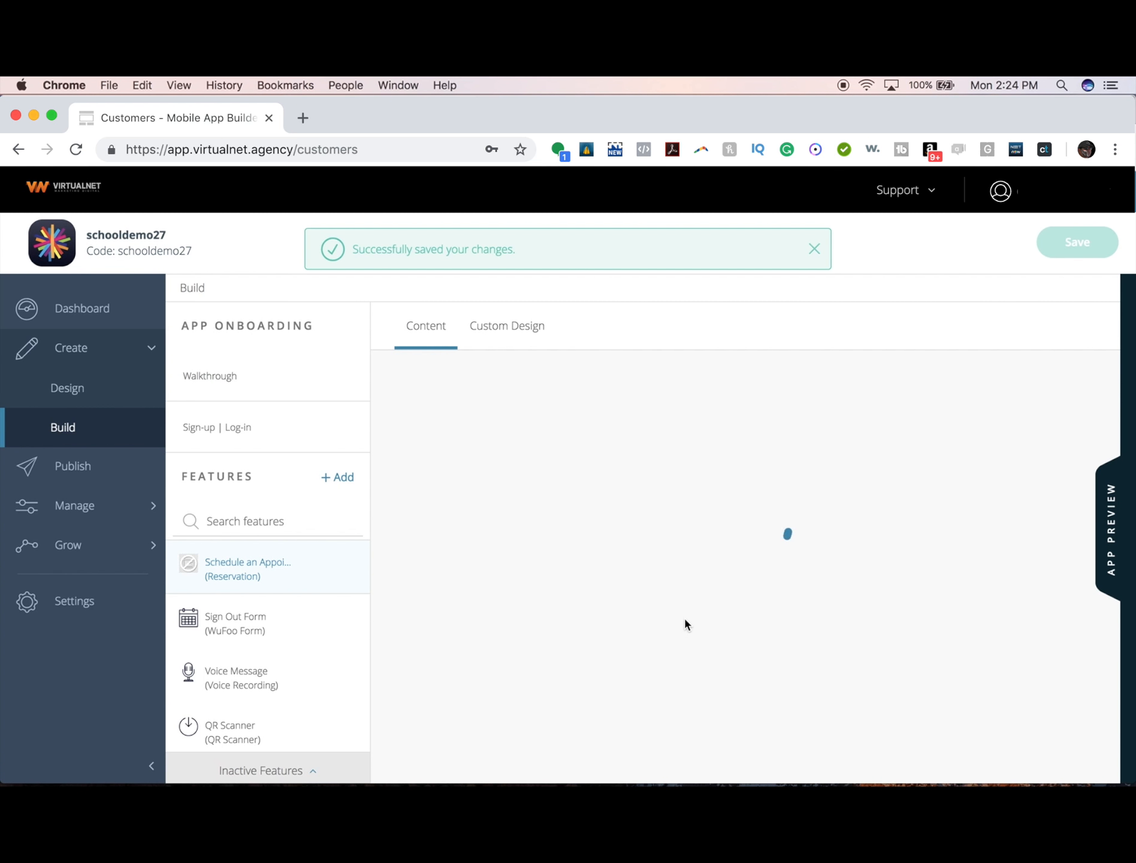
scroll(683, 615, down, 5)
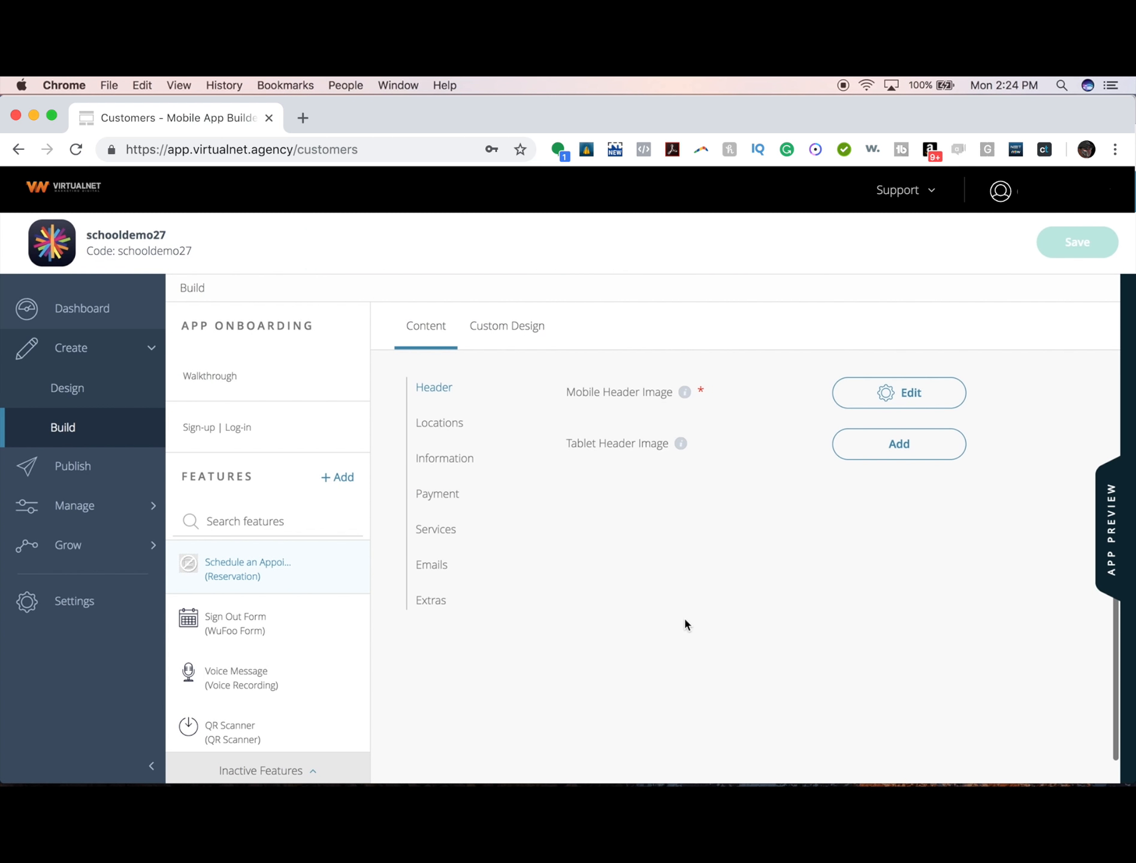
- Open the Payment settings, review the currency choices and try the Allow Pay with Cash option
click(452, 461)
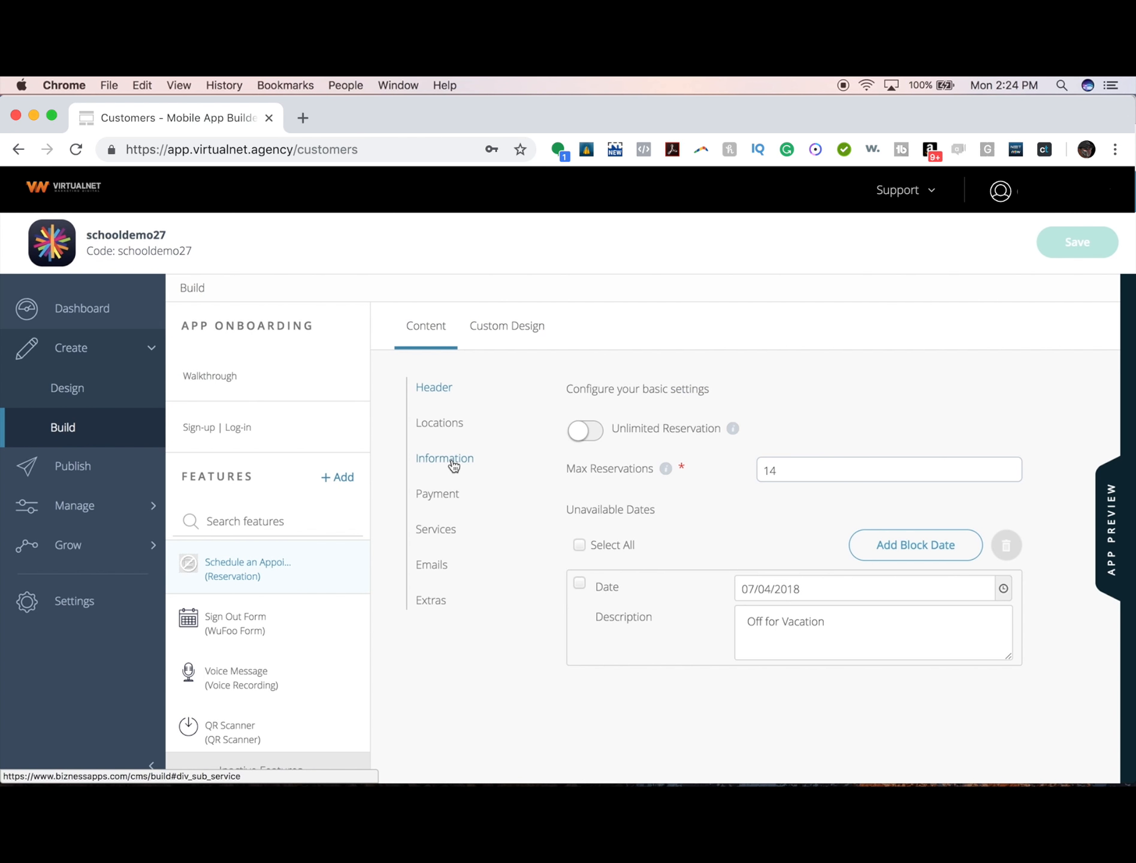
click(449, 504)
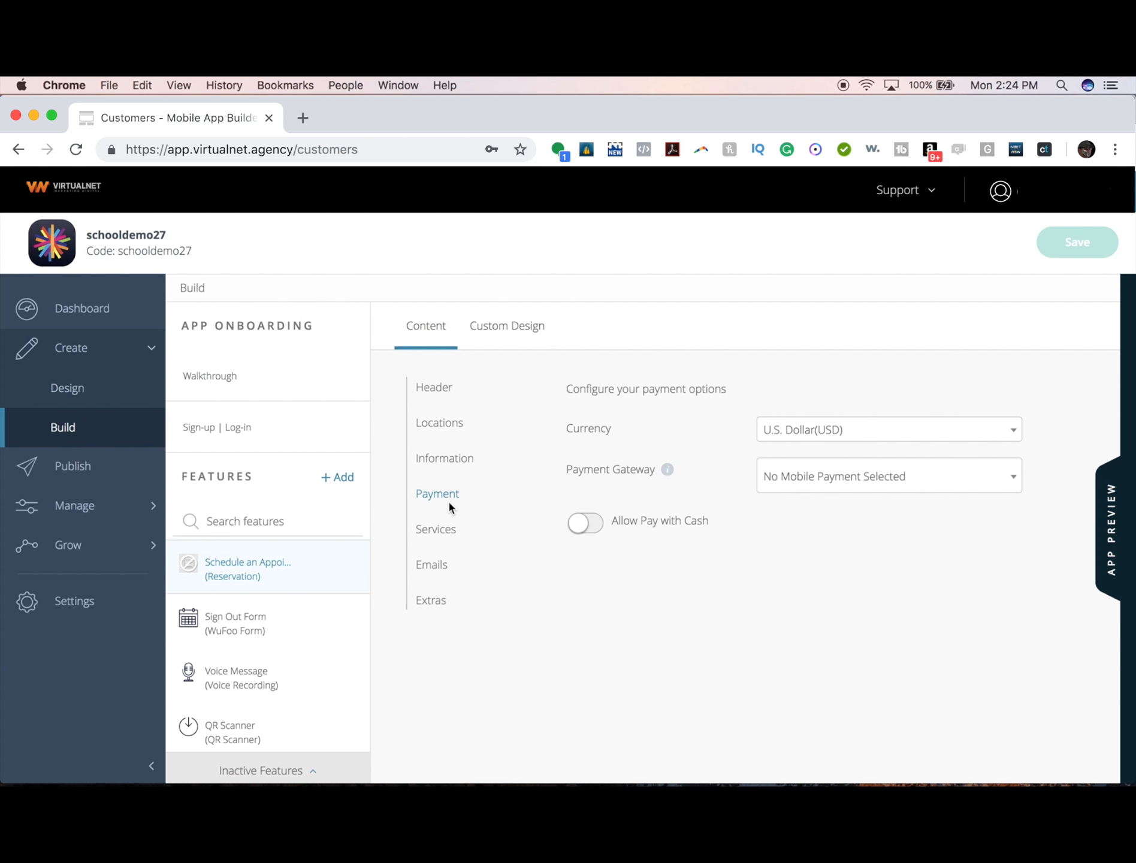
scroll(450, 506, up, 2)
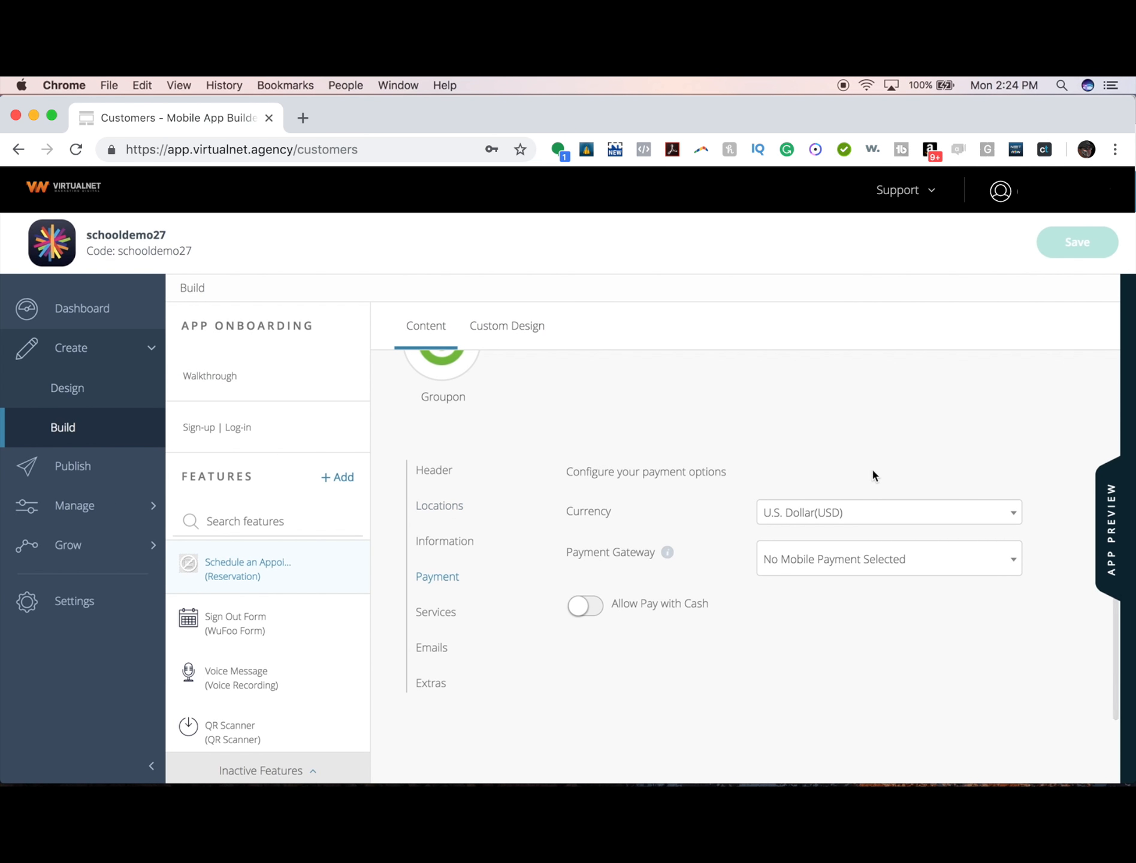
click(859, 523)
click(861, 447)
click(585, 608)
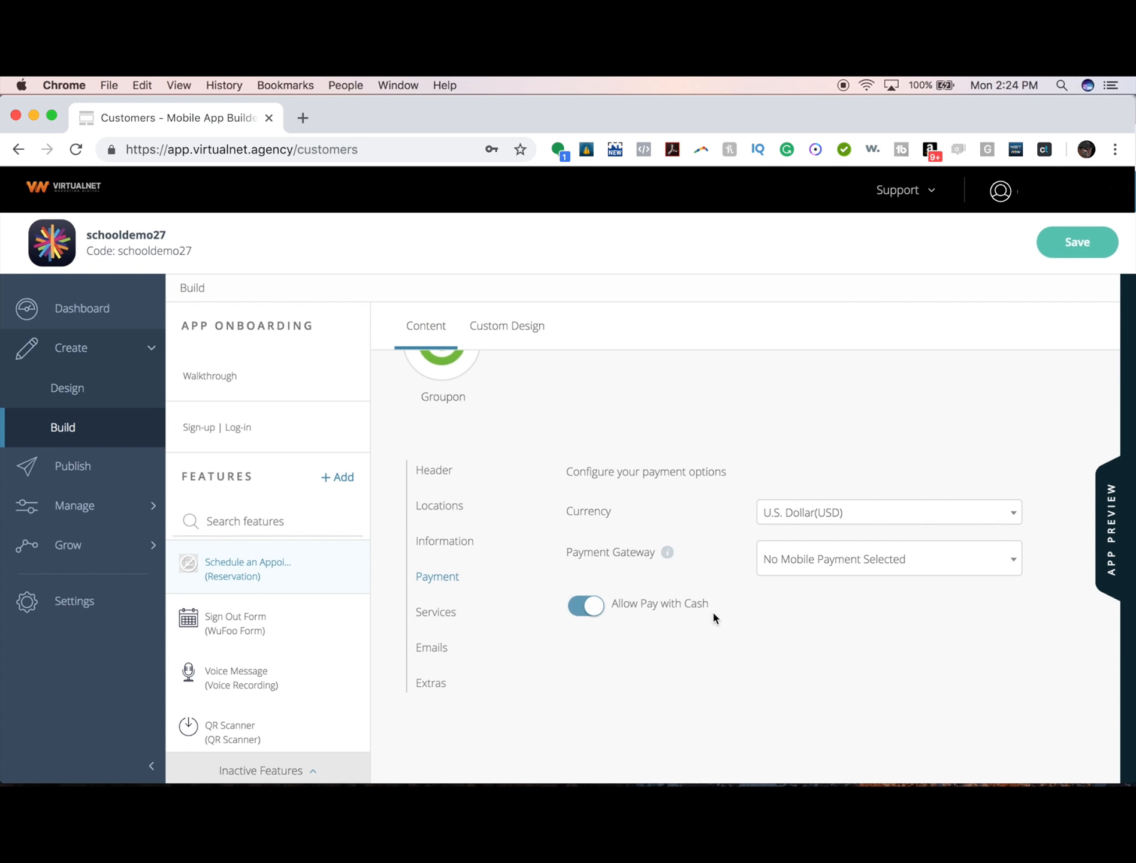
click(581, 607)
- Look through the available payment gateways and try Stripe
click(900, 569)
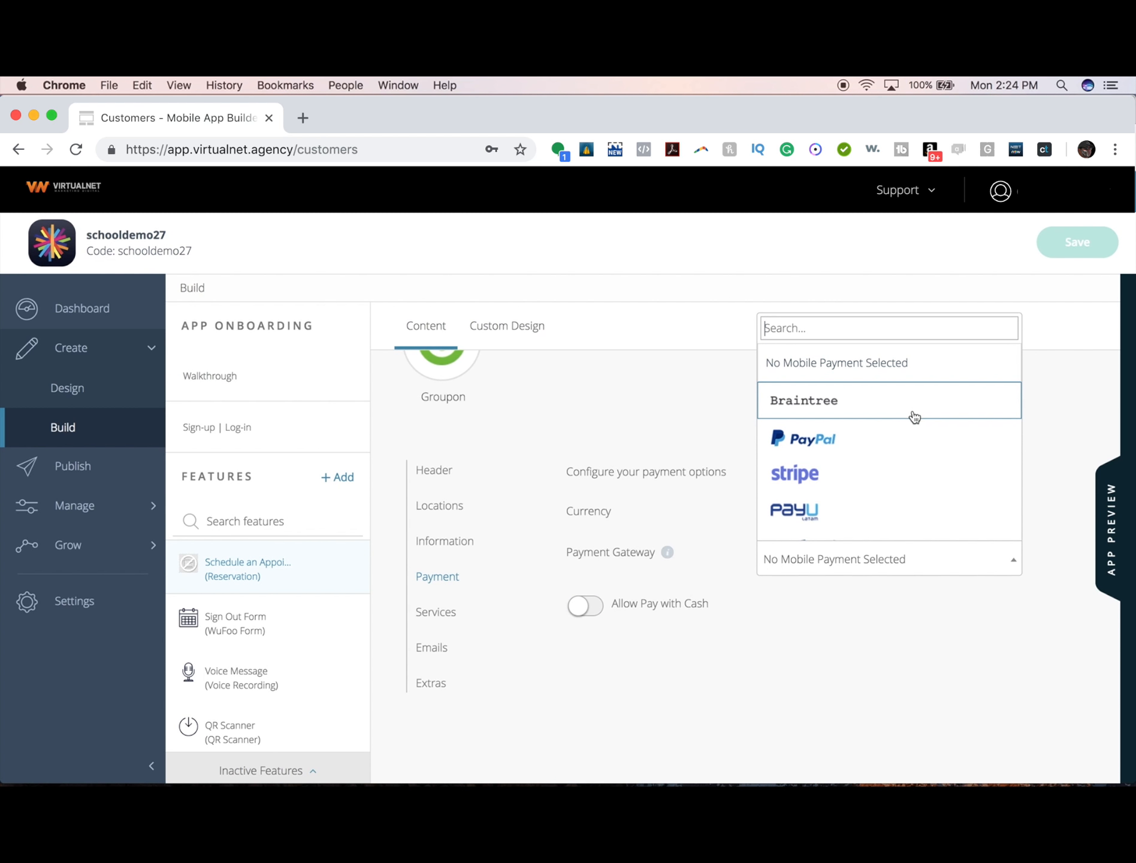
scroll(914, 417, down, 2)
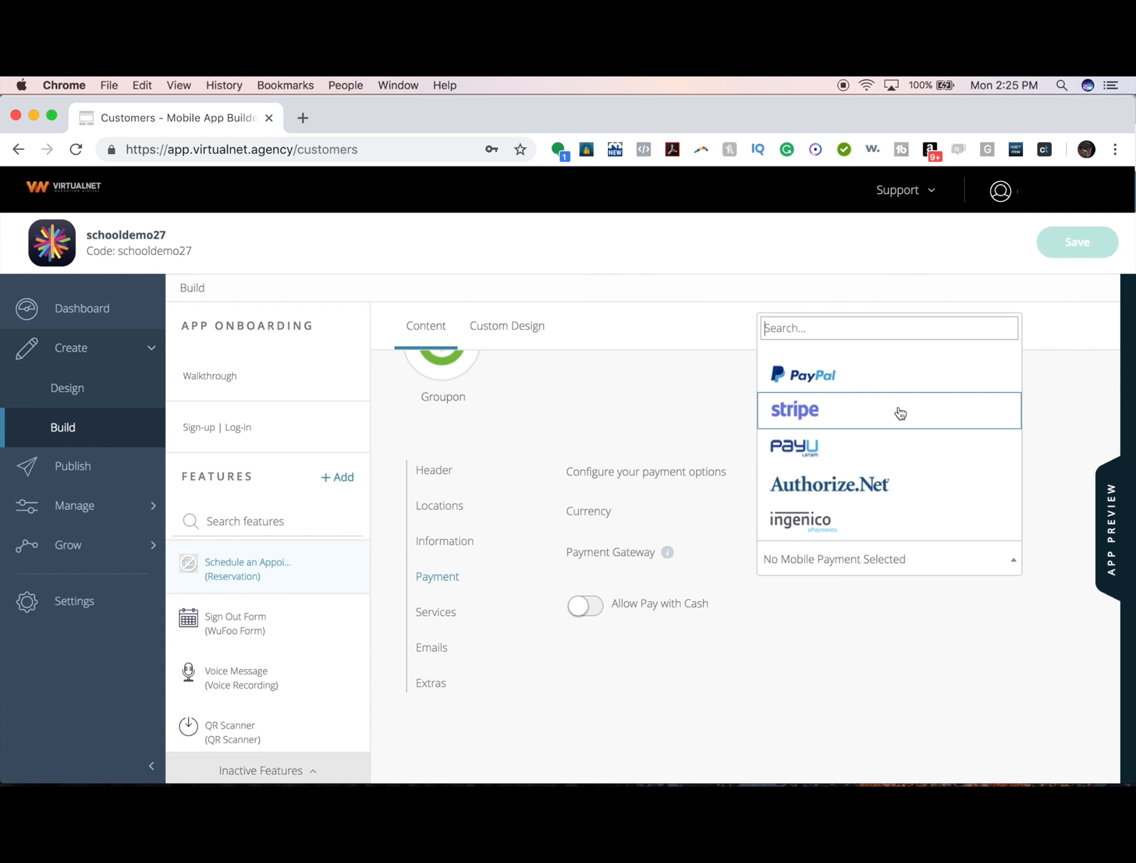
scroll(928, 502, up, 1)
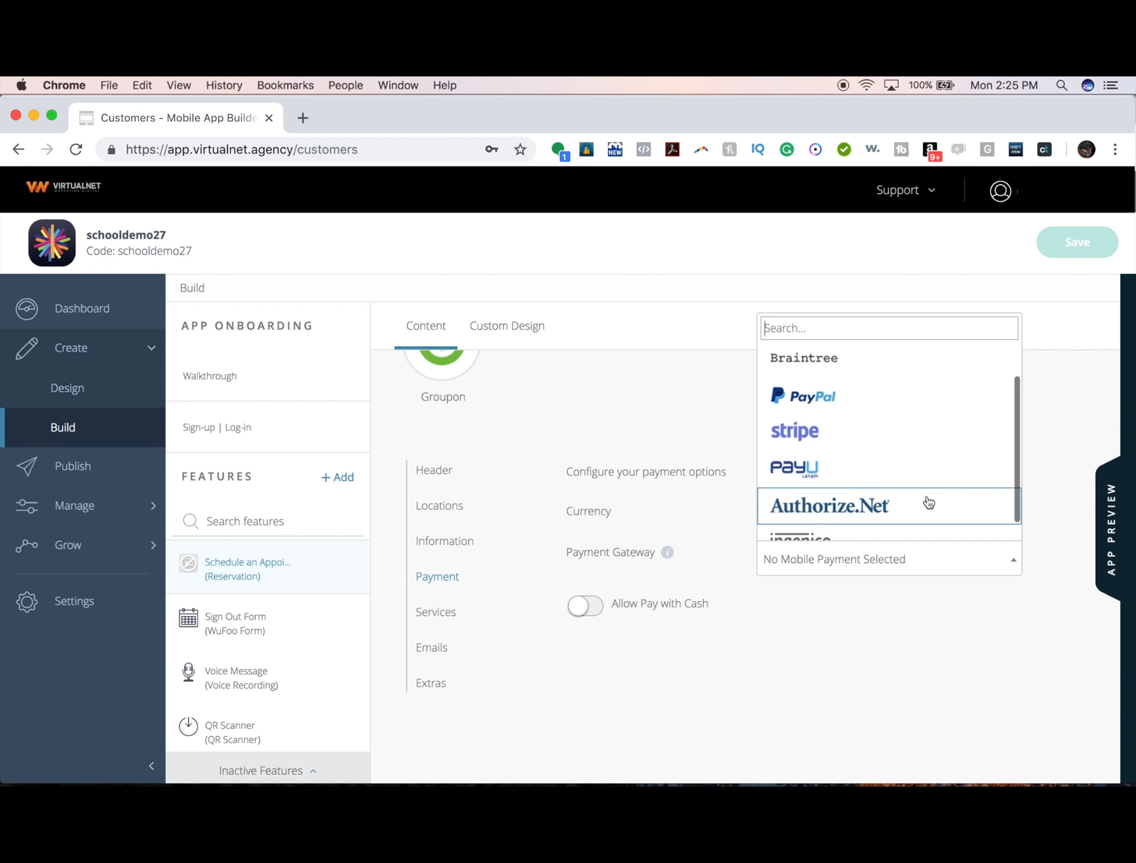
scroll(927, 501, down, 1)
scroll(927, 501, up, 4)
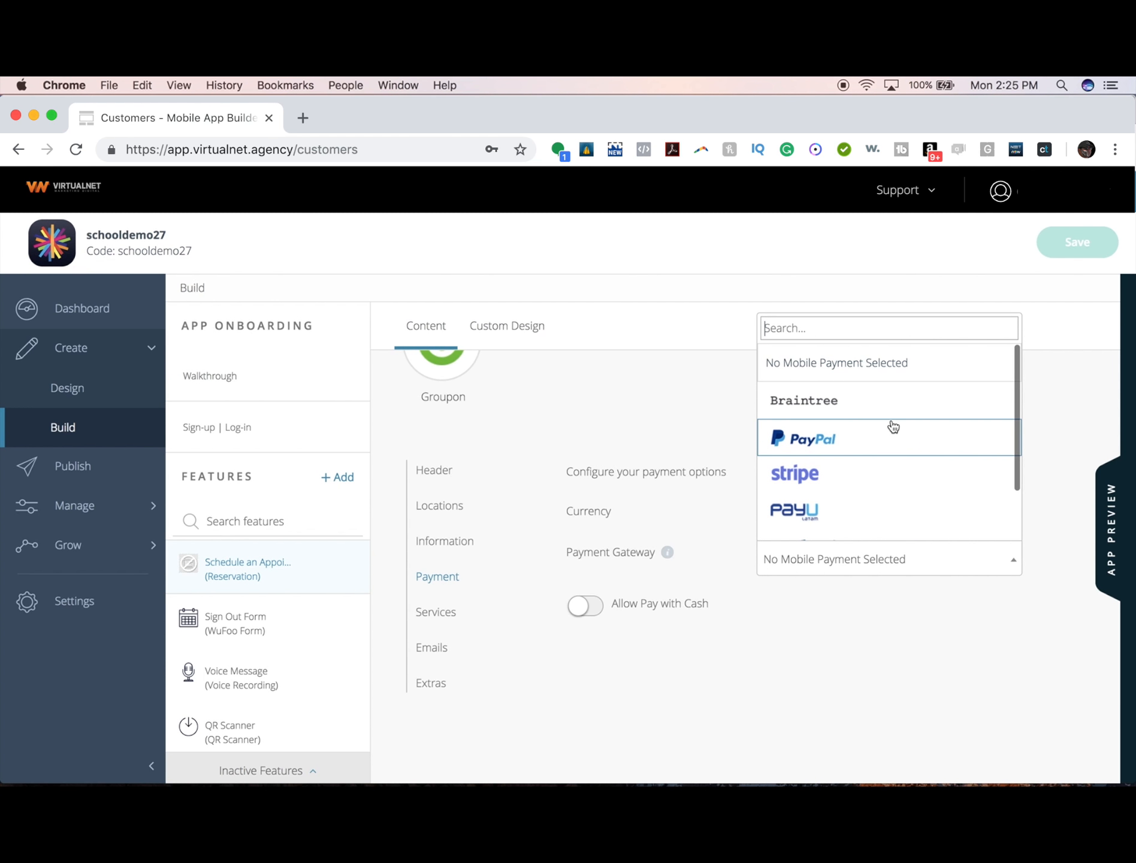
click(878, 473)
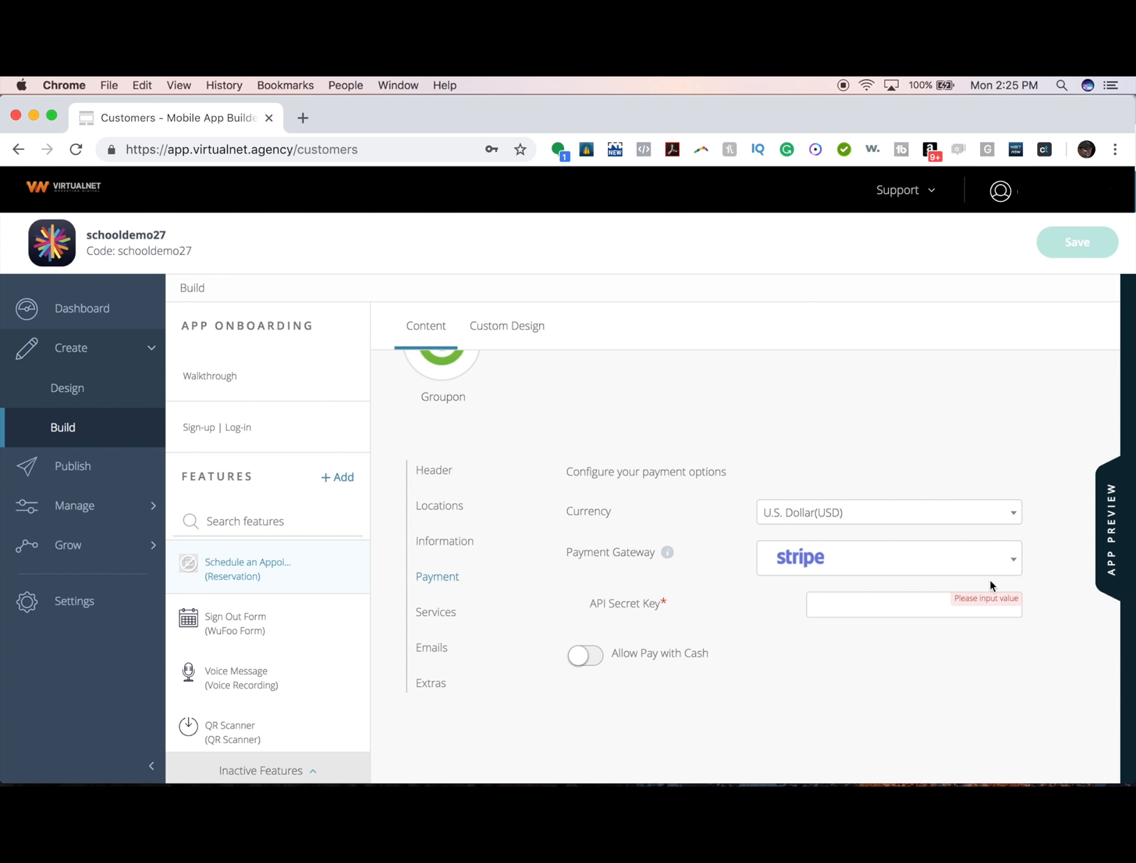
- Try Braintree as the payment gateway, and reset it to No Mobile Payment Selected
click(910, 577)
click(877, 402)
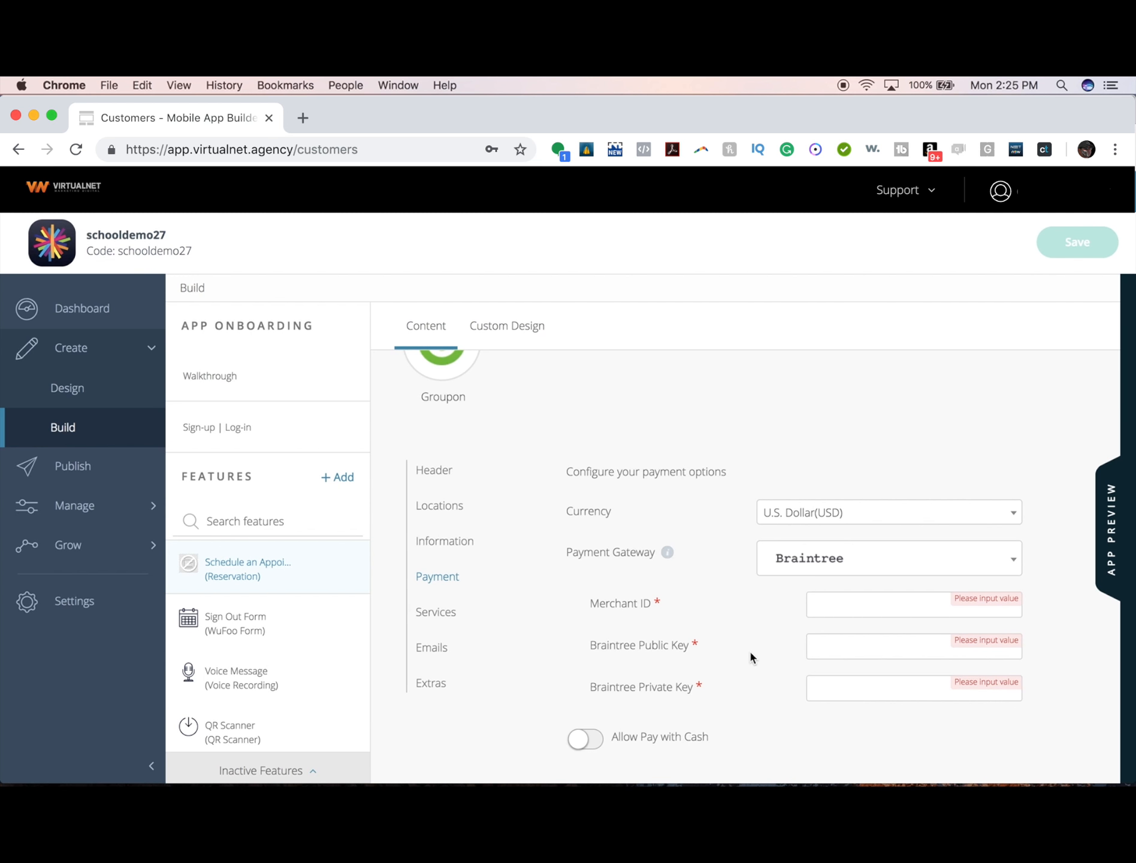
click(890, 560)
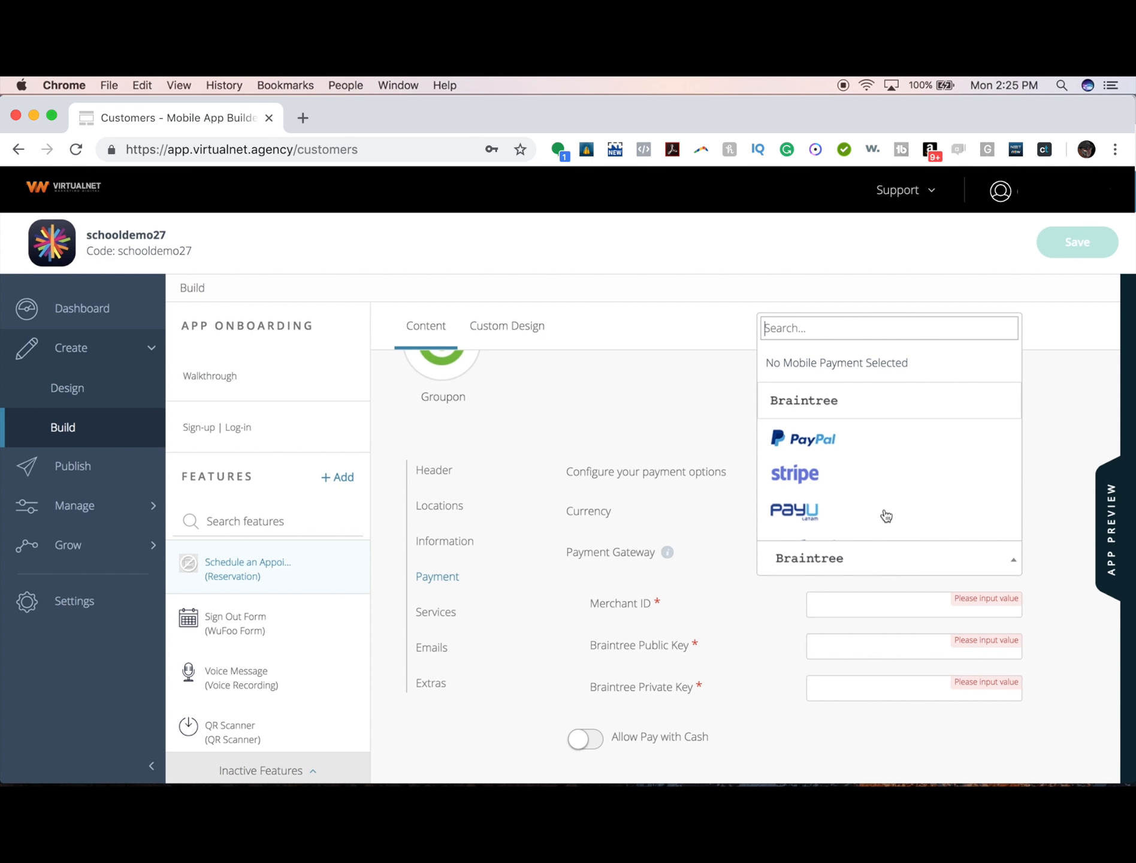
click(853, 371)
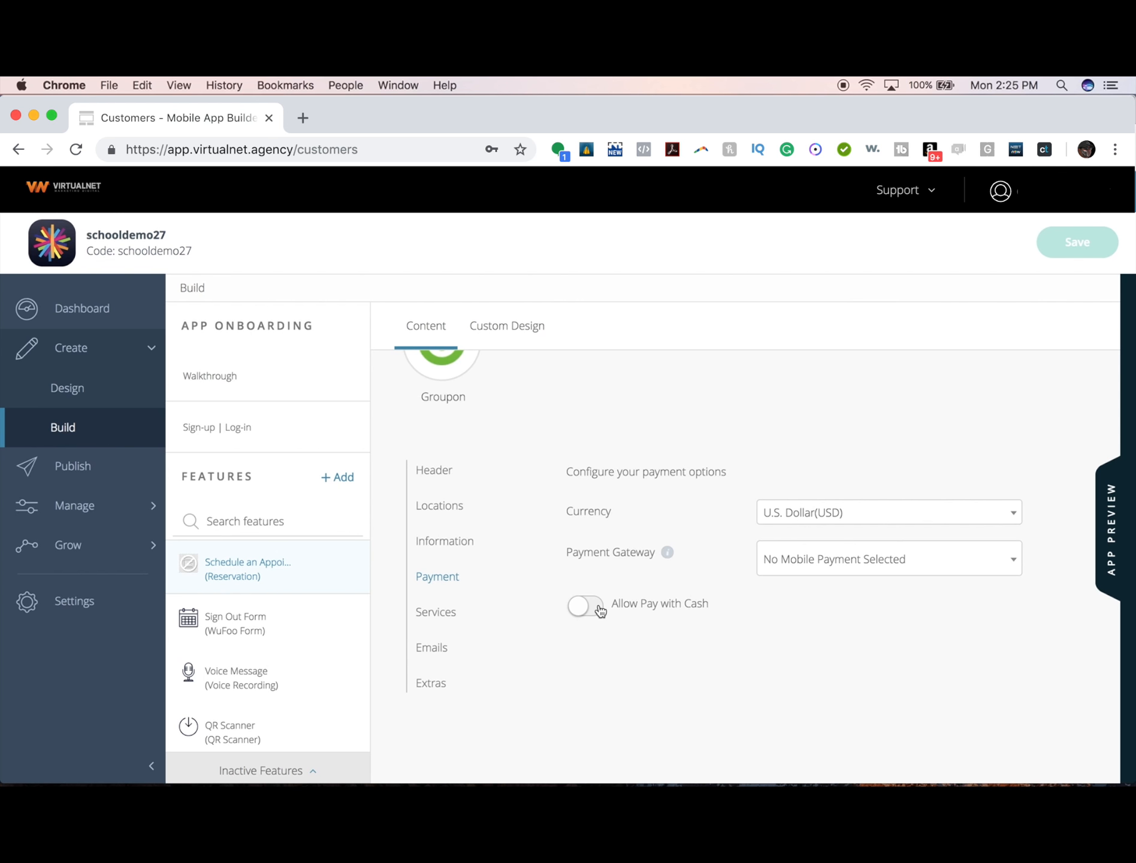
- In the Services settings, start a new service named "Teacher - Parent Conference"
click(445, 617)
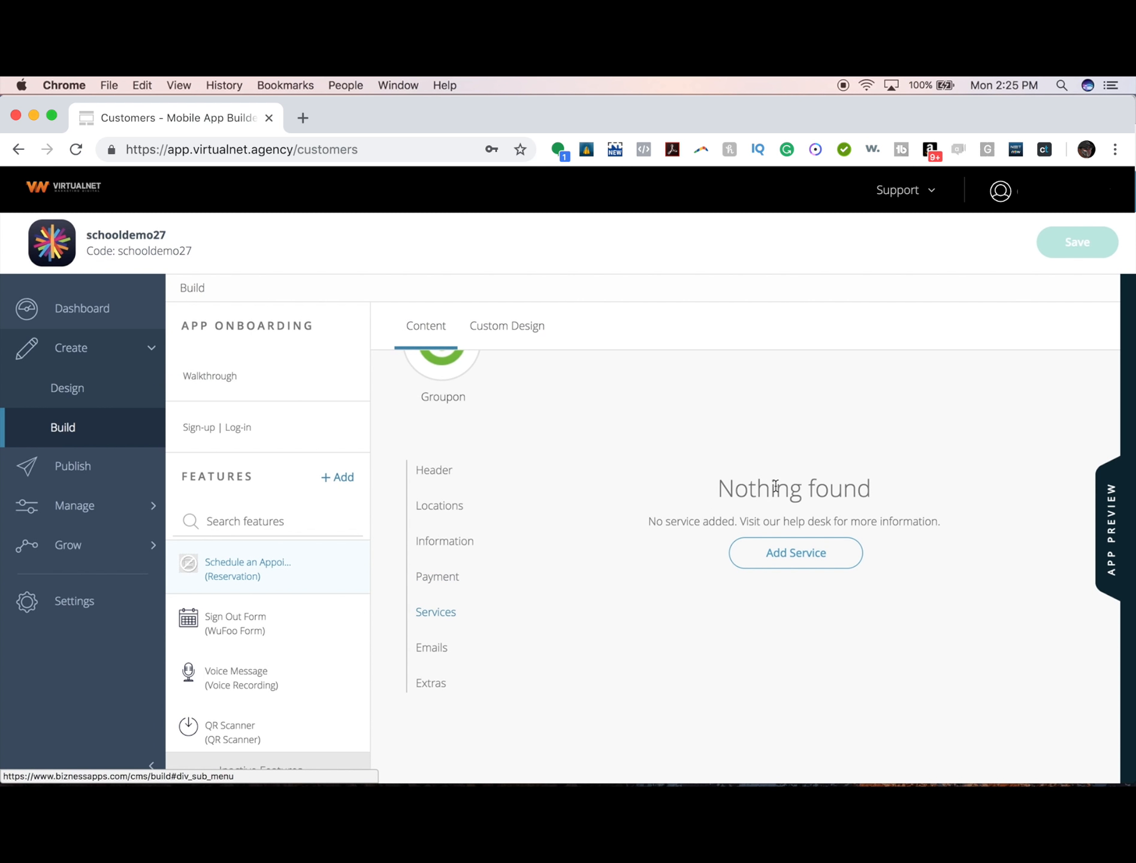
click(789, 553)
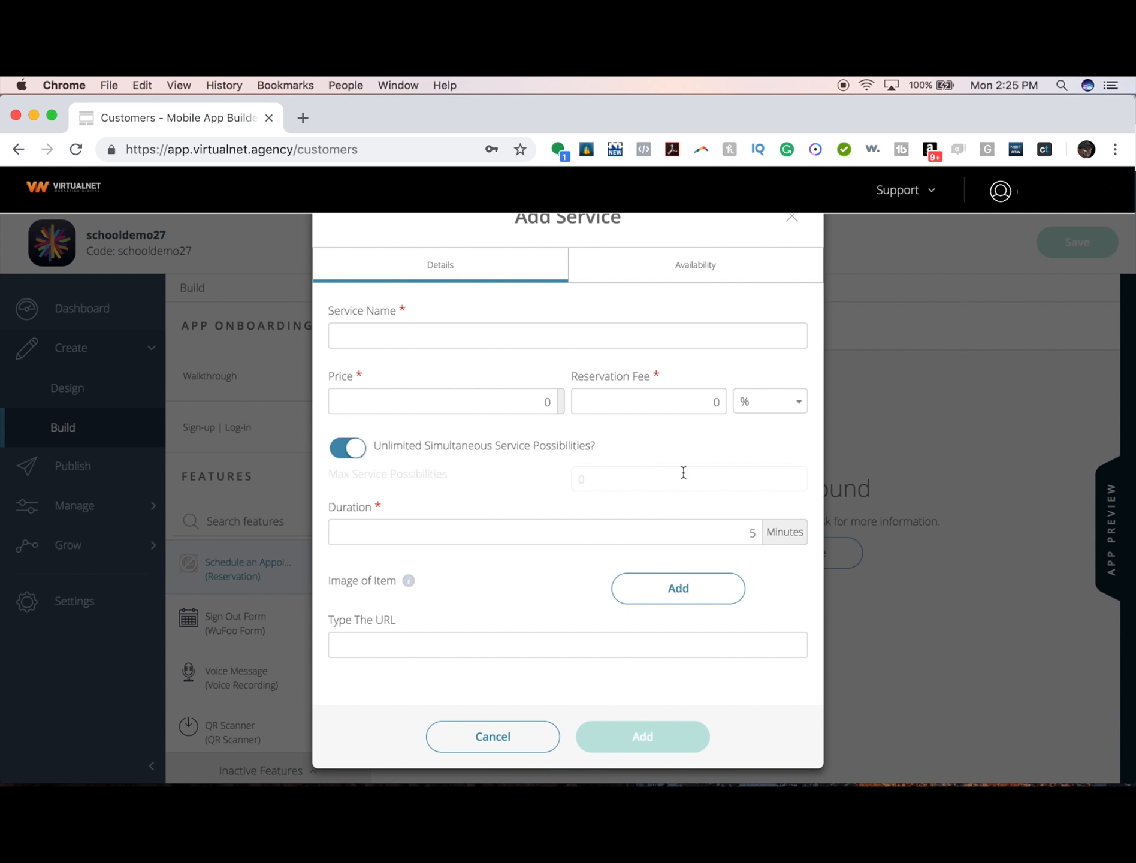
click(452, 334)
text(Teacher)
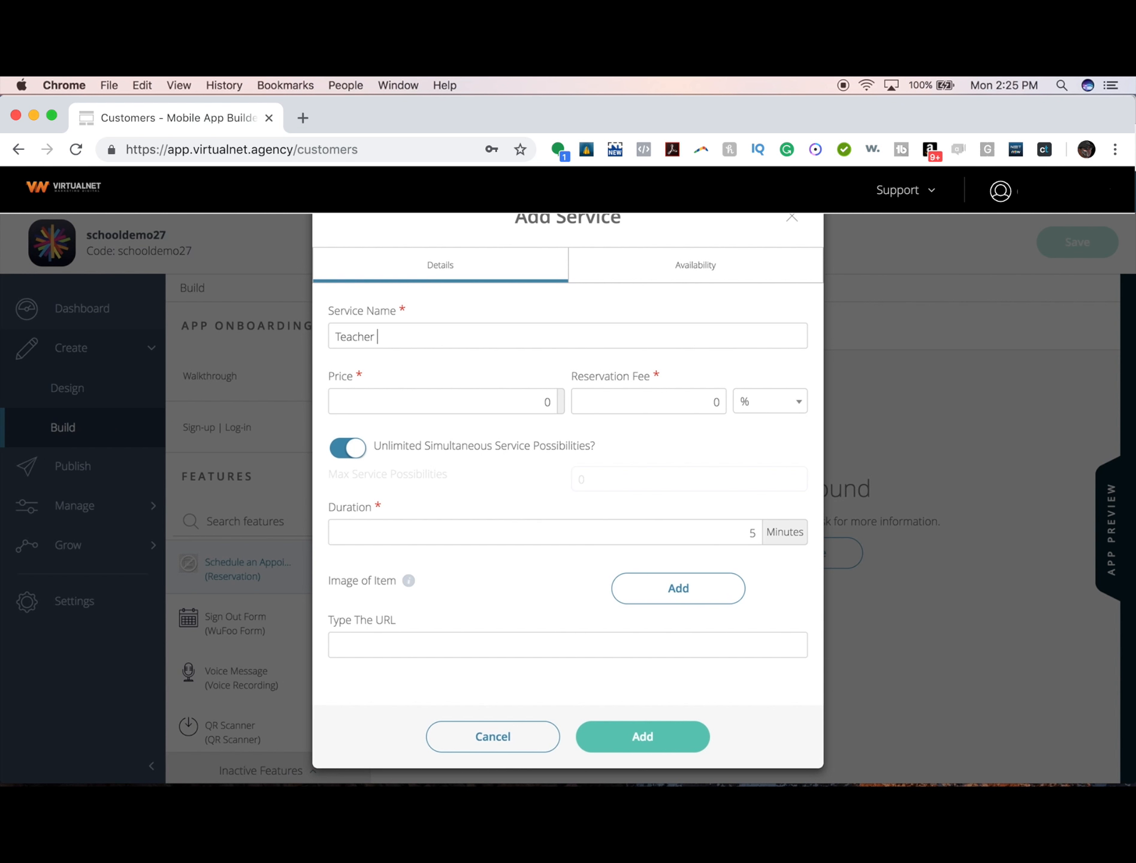
text( - Parent Conference)
- Try a reservation fee of 5 with the undefined unit, and reset the fee to 0 %
double_click(522, 397)
double_click(697, 401)
click(752, 408)
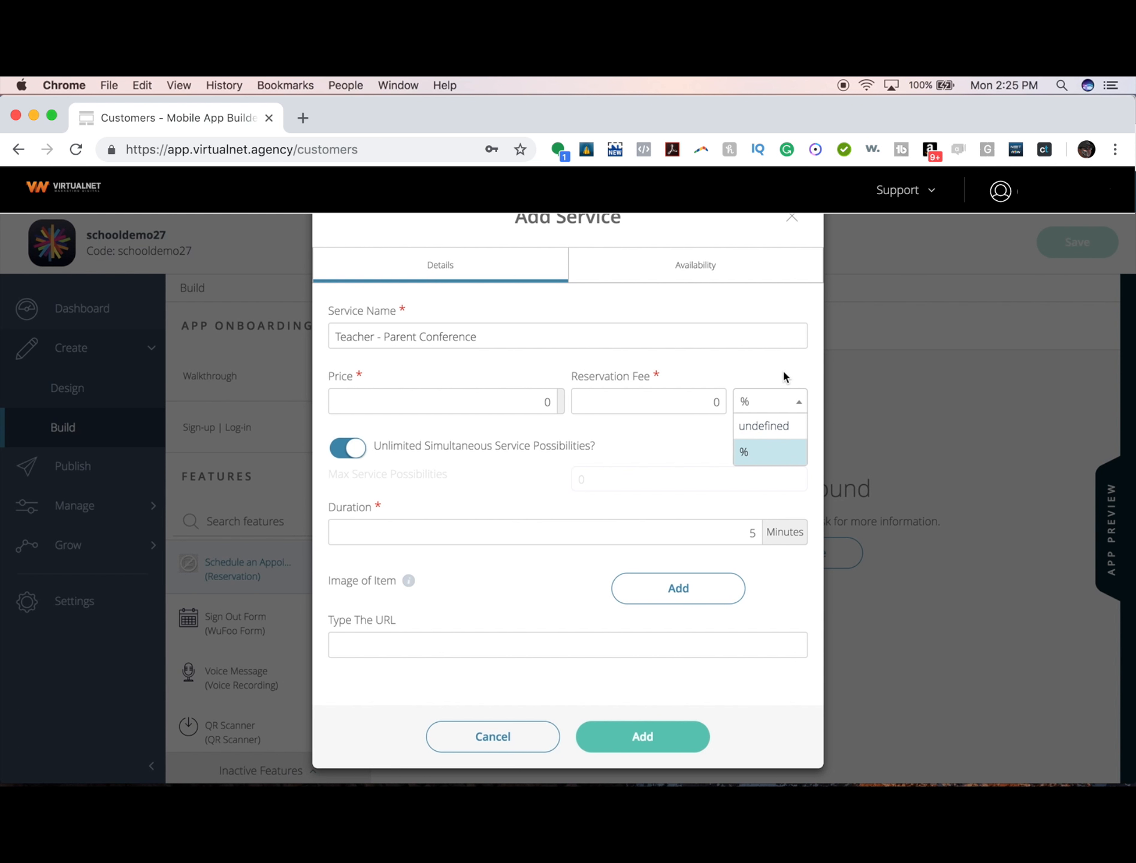
click(783, 428)
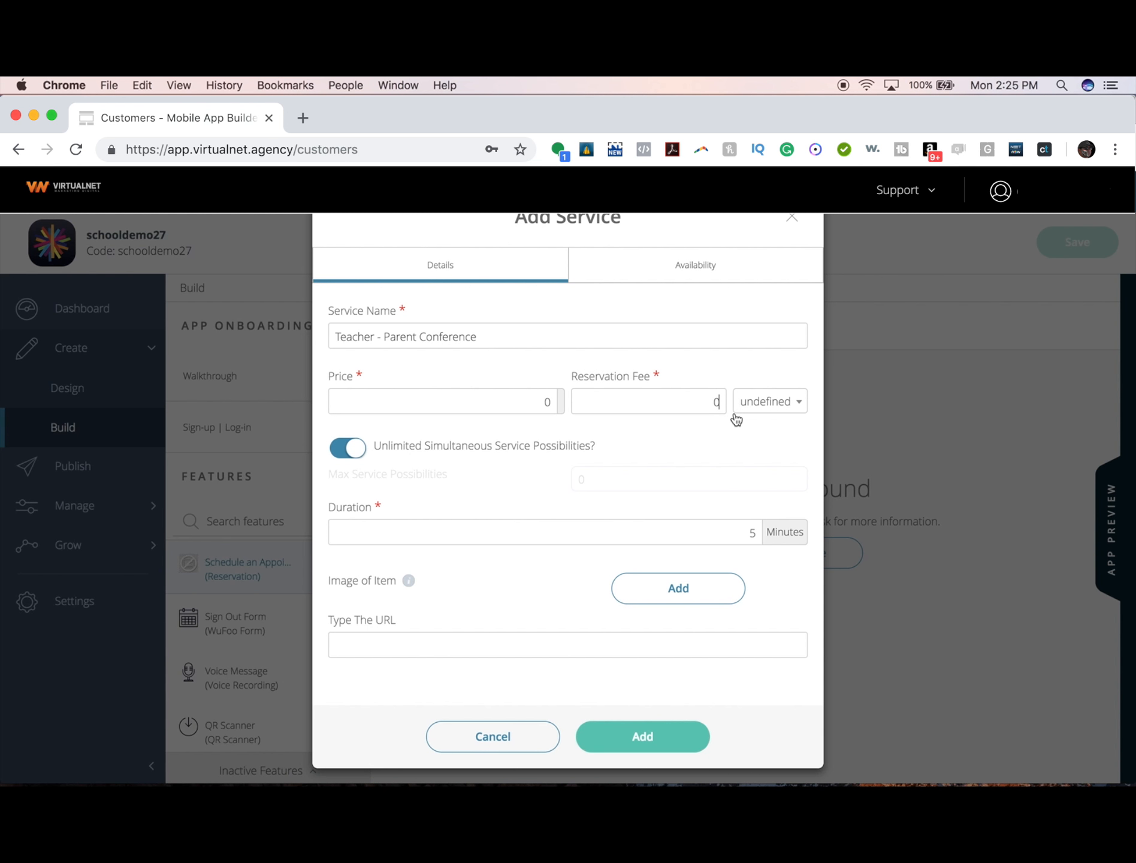
double_click(717, 404)
text(5)
click(768, 404)
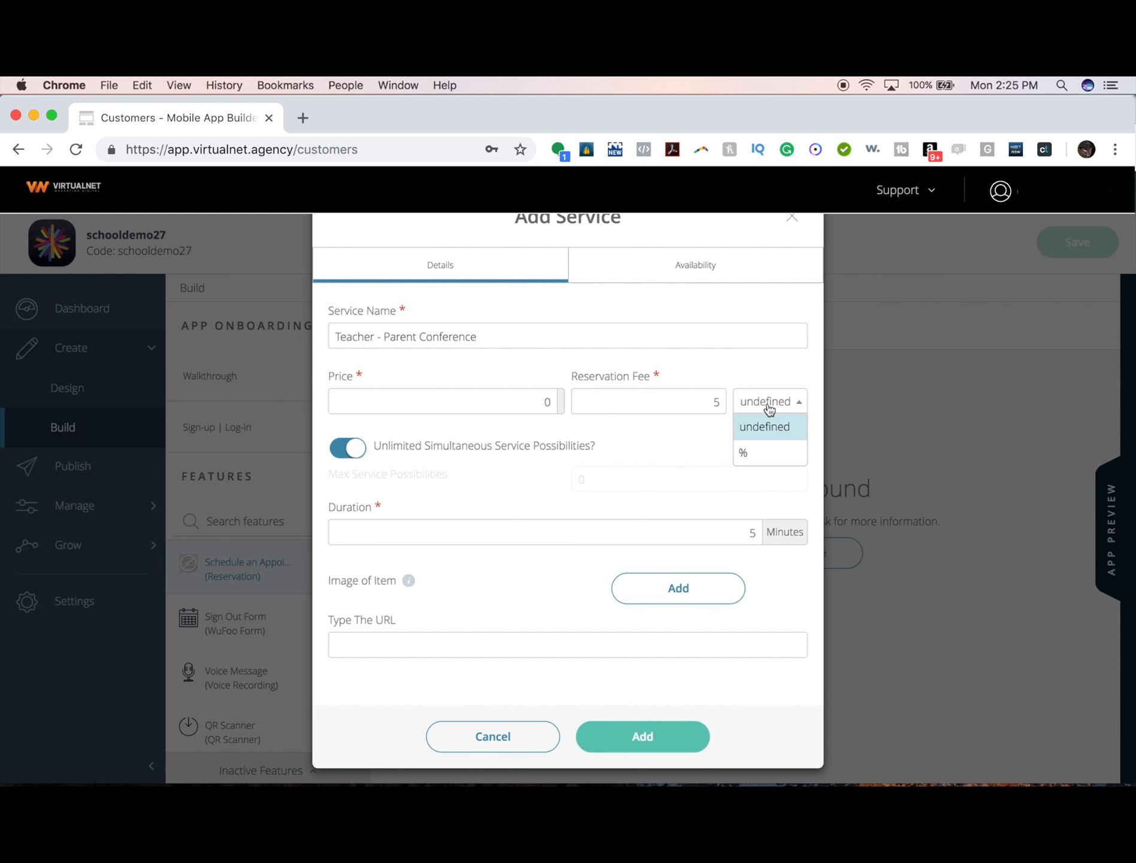
click(768, 447)
double_click(723, 404)
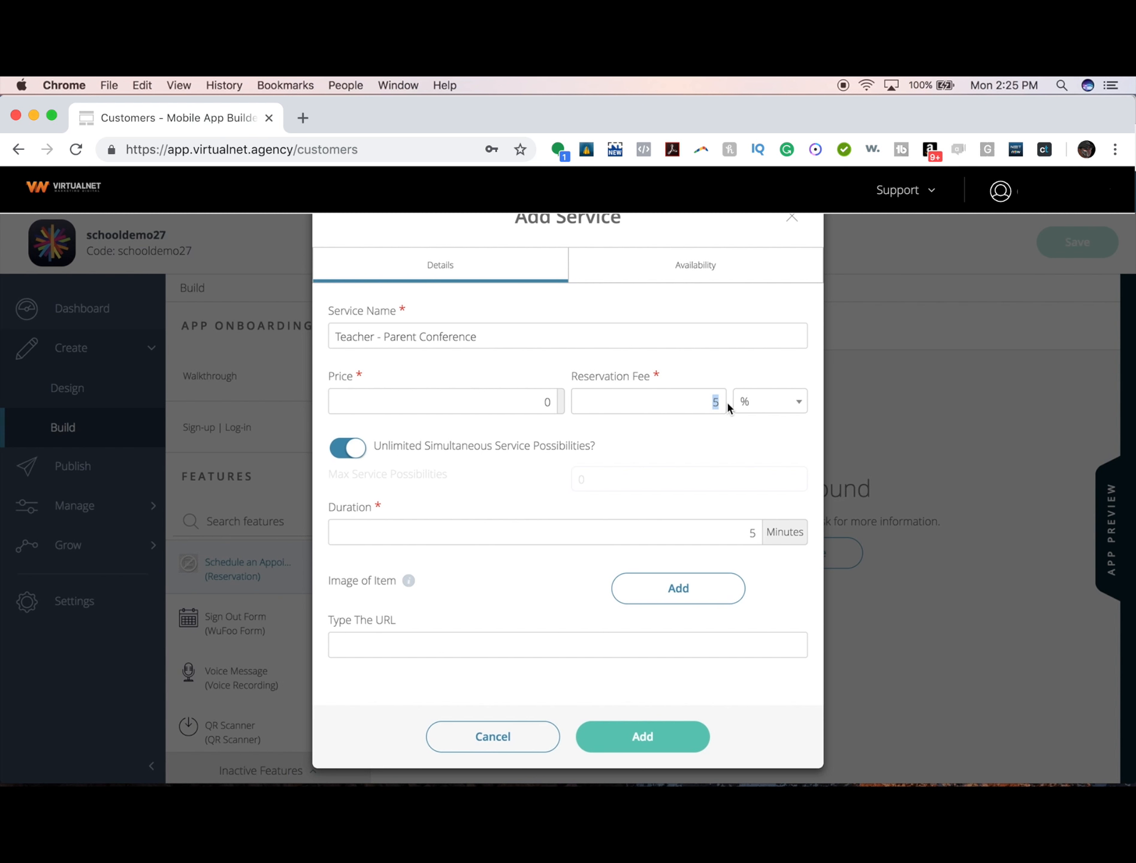
key(BackSpace)
text(0)
- Disable unlimited simultaneous service possibilities and set the maximum service possibilities to 7
click(348, 447)
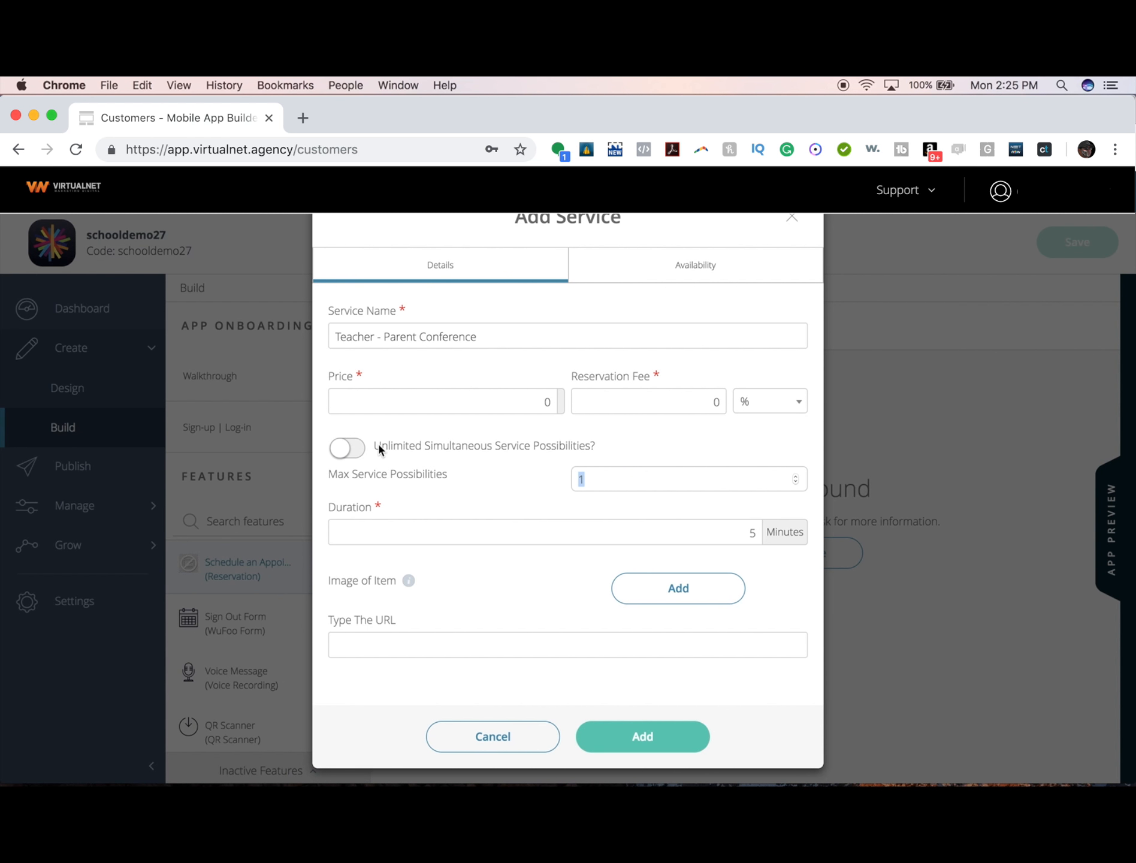
drag(377, 442, 609, 448)
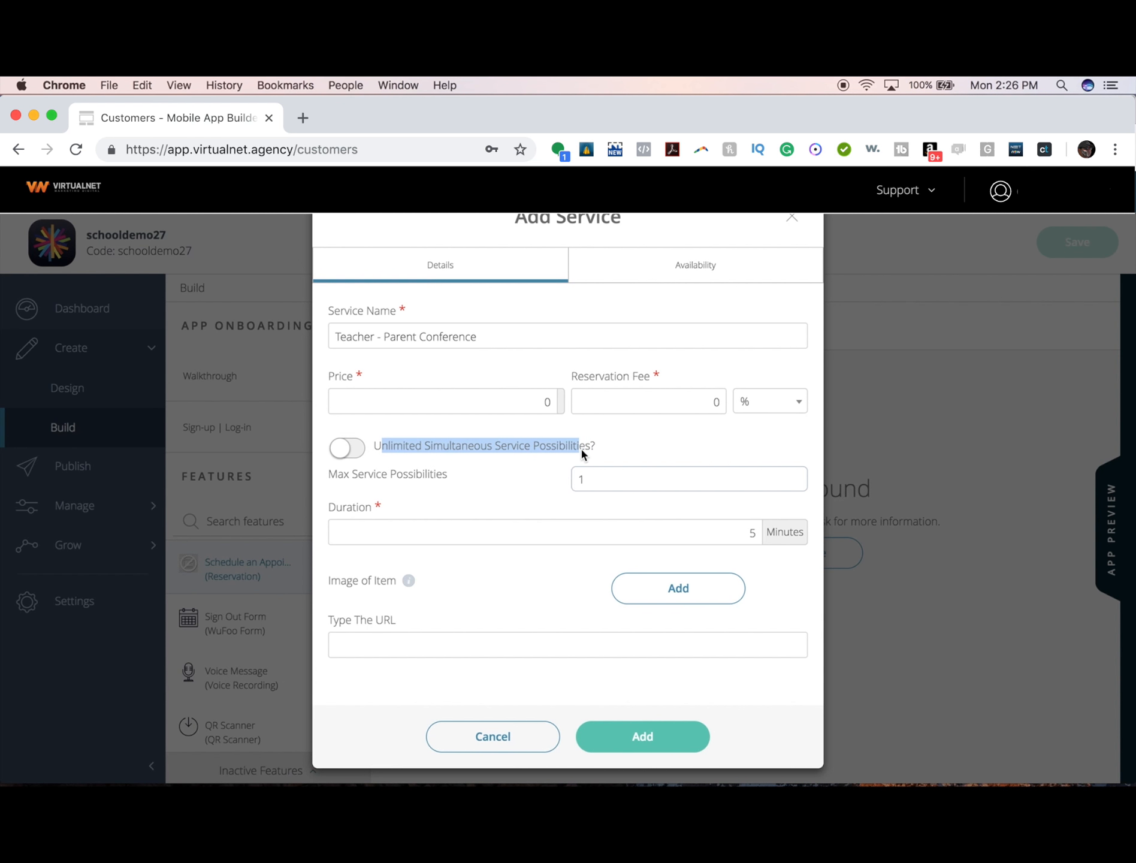
click(544, 457)
double_click(614, 479)
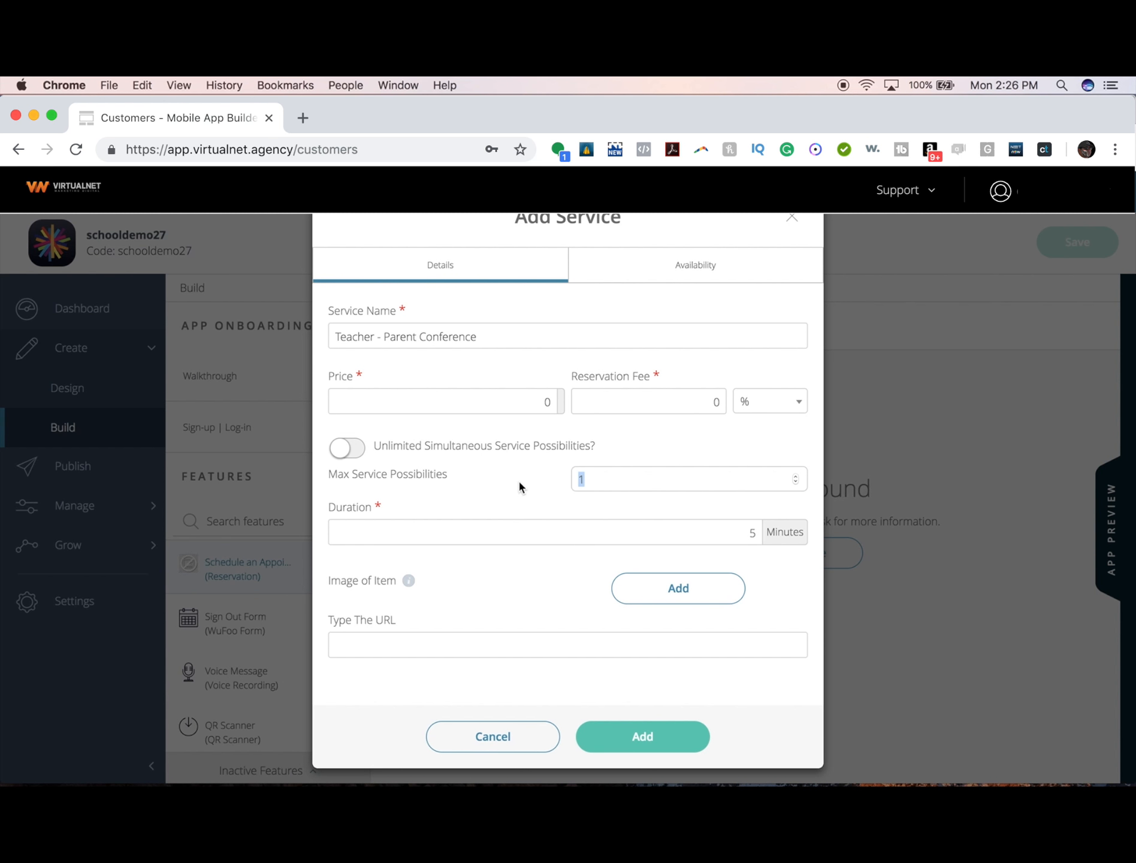
text(14)
click(574, 447)
click(637, 475)
double_click(637, 475)
text(7)
- Set the duration of the Teacher - Parent Conference service to 30 minutes
drag(694, 537, 771, 537)
text(30)
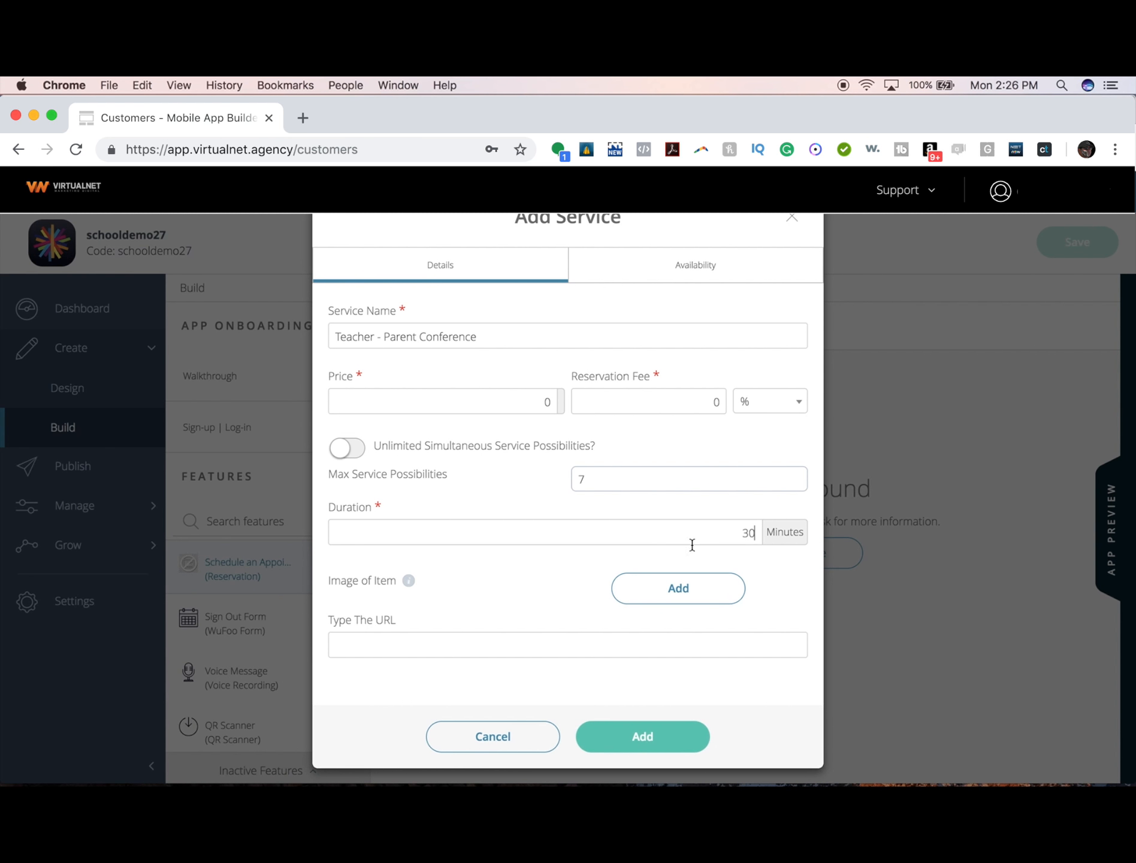
double_click(522, 565)
click(761, 574)
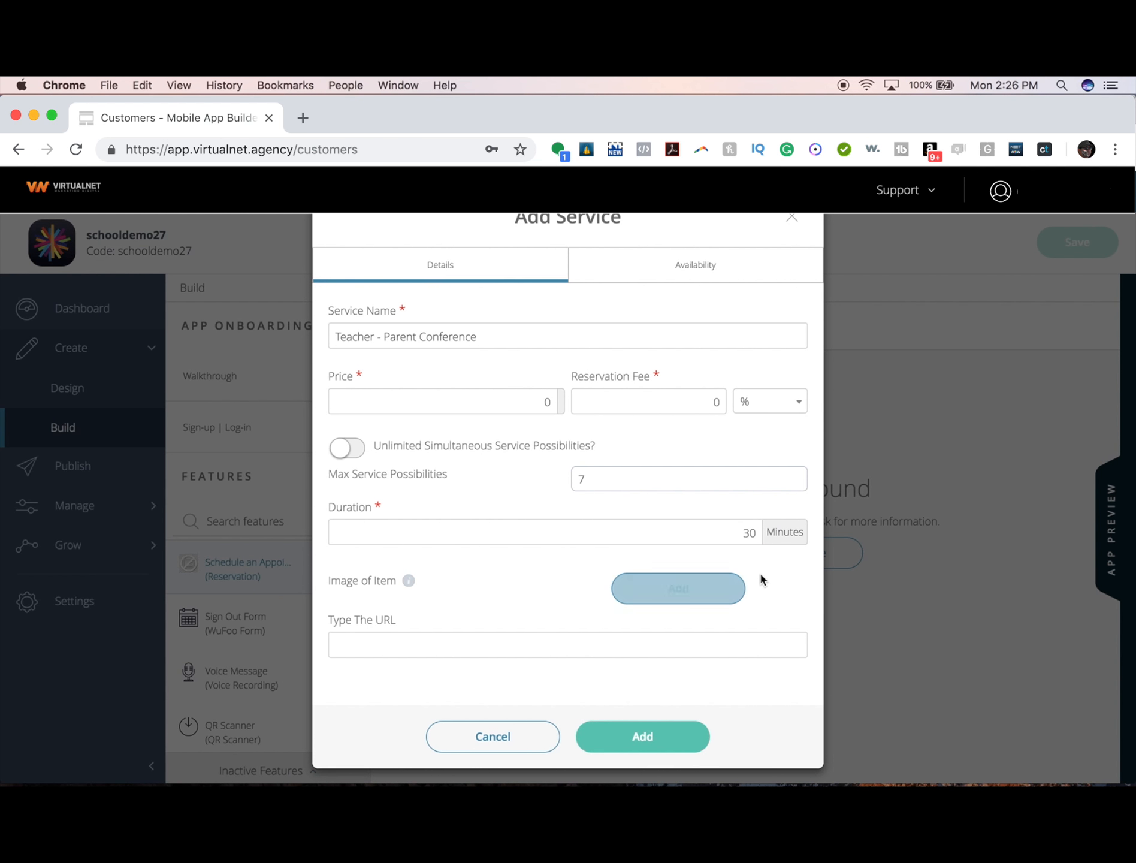
click(490, 649)
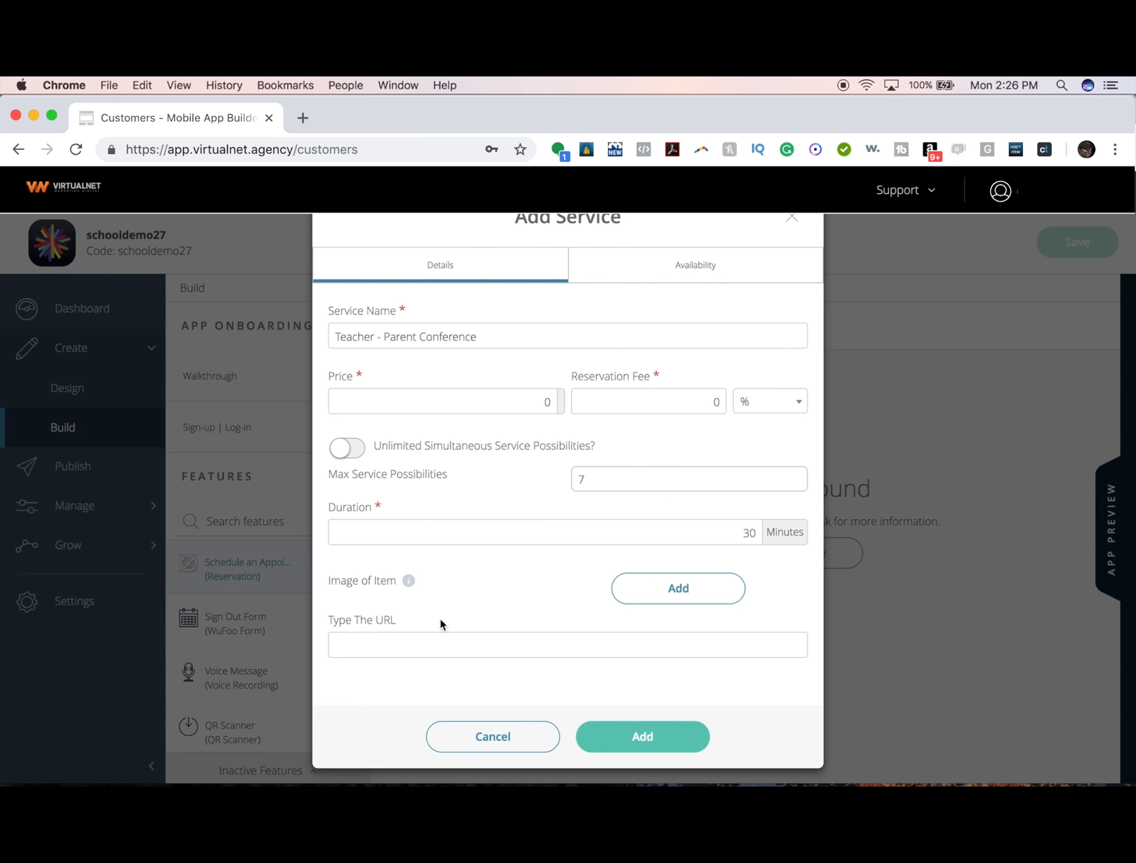
- Limit the service's availability to the San Francisco, CA, United States location and to Specific Time
click(653, 265)
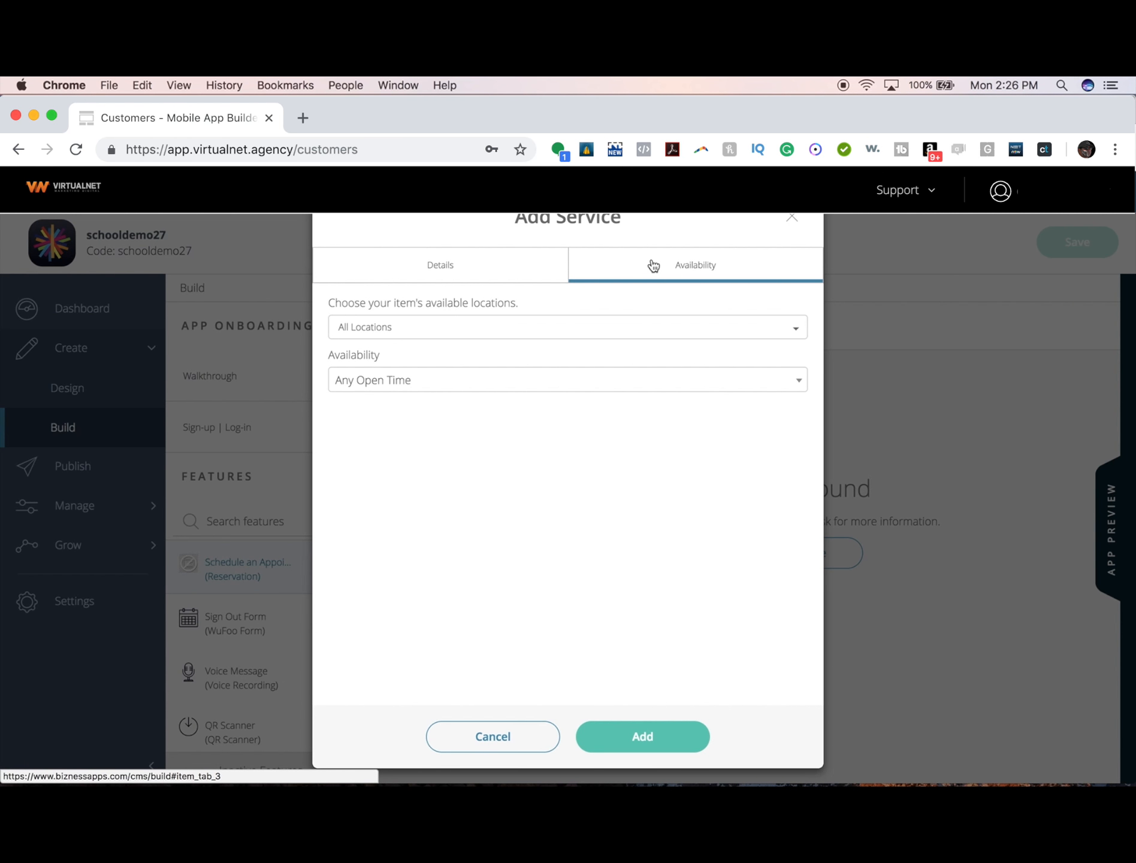
click(414, 334)
click(428, 415)
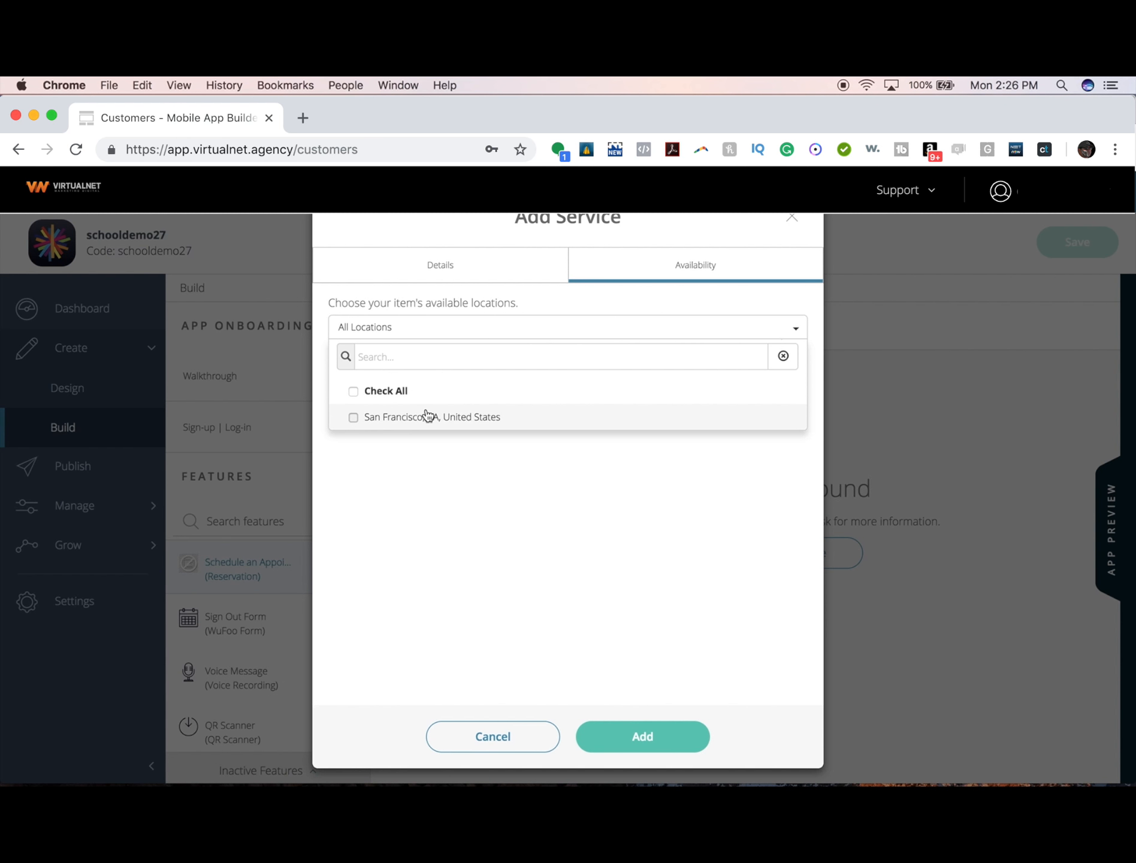
click(436, 468)
click(416, 376)
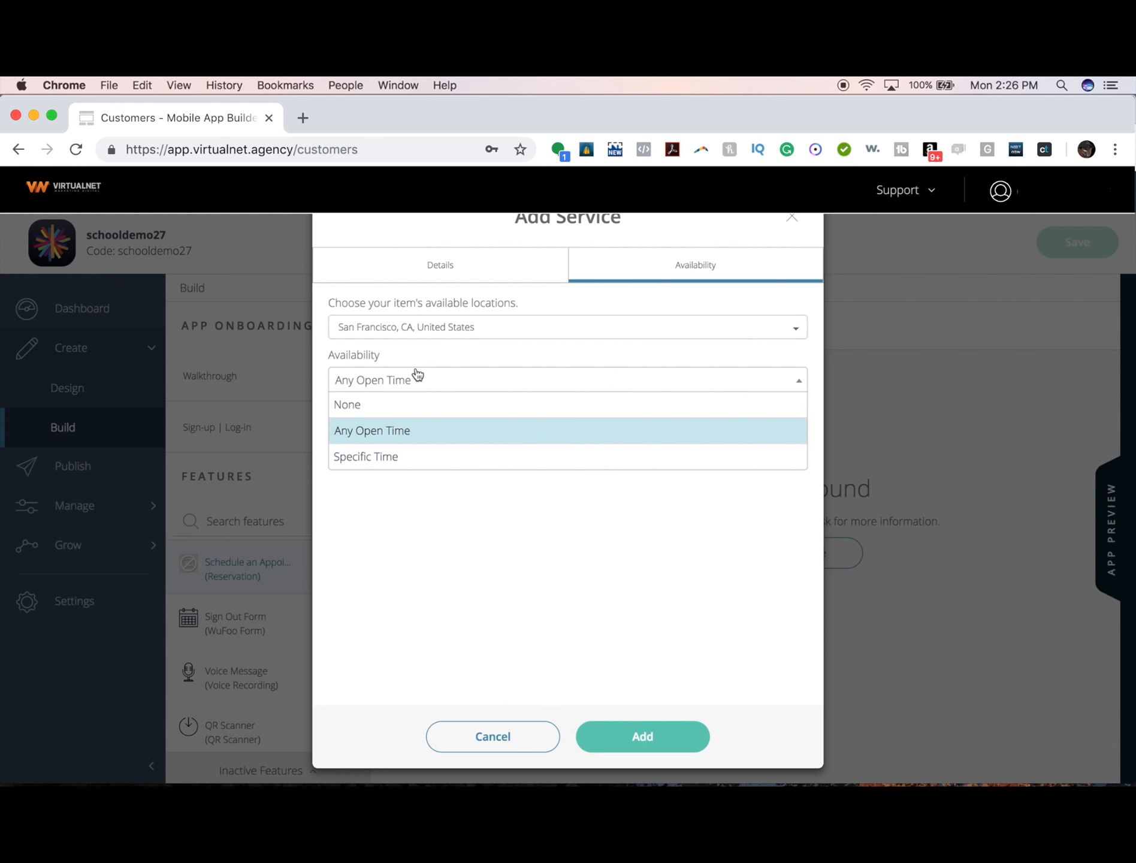
click(446, 457)
scroll(567, 523, down, 1)
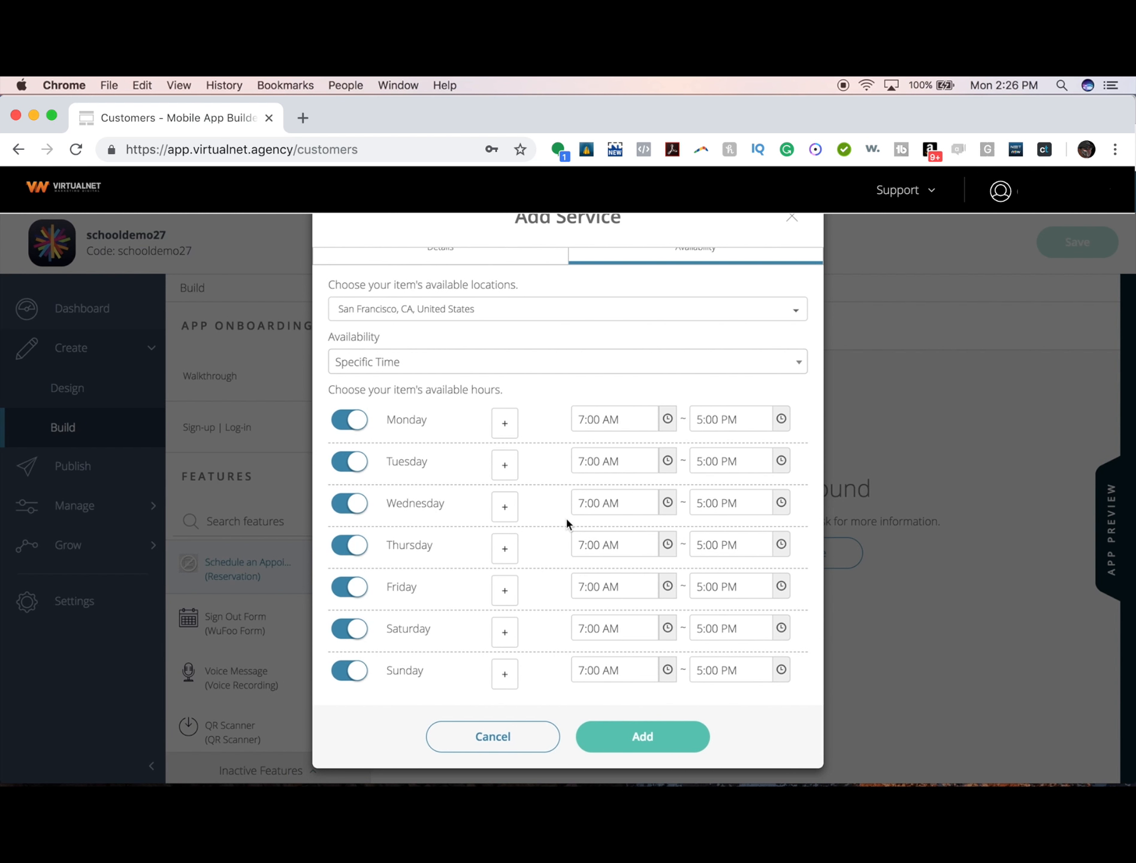
- Disable the service's Monday, Tuesday, Friday, Saturday and Sunday hours, keeping only Wednesday and Thursday available
click(347, 456)
click(348, 419)
click(348, 462)
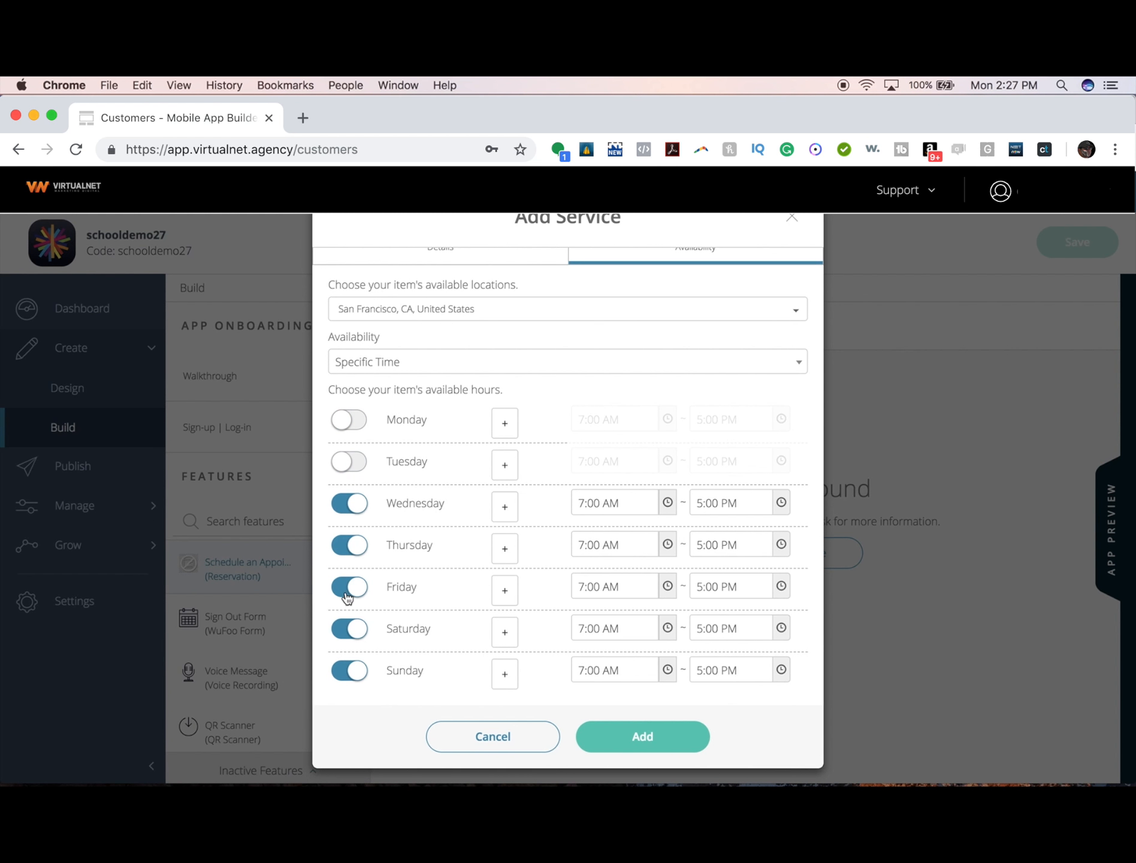
click(345, 623)
click(347, 669)
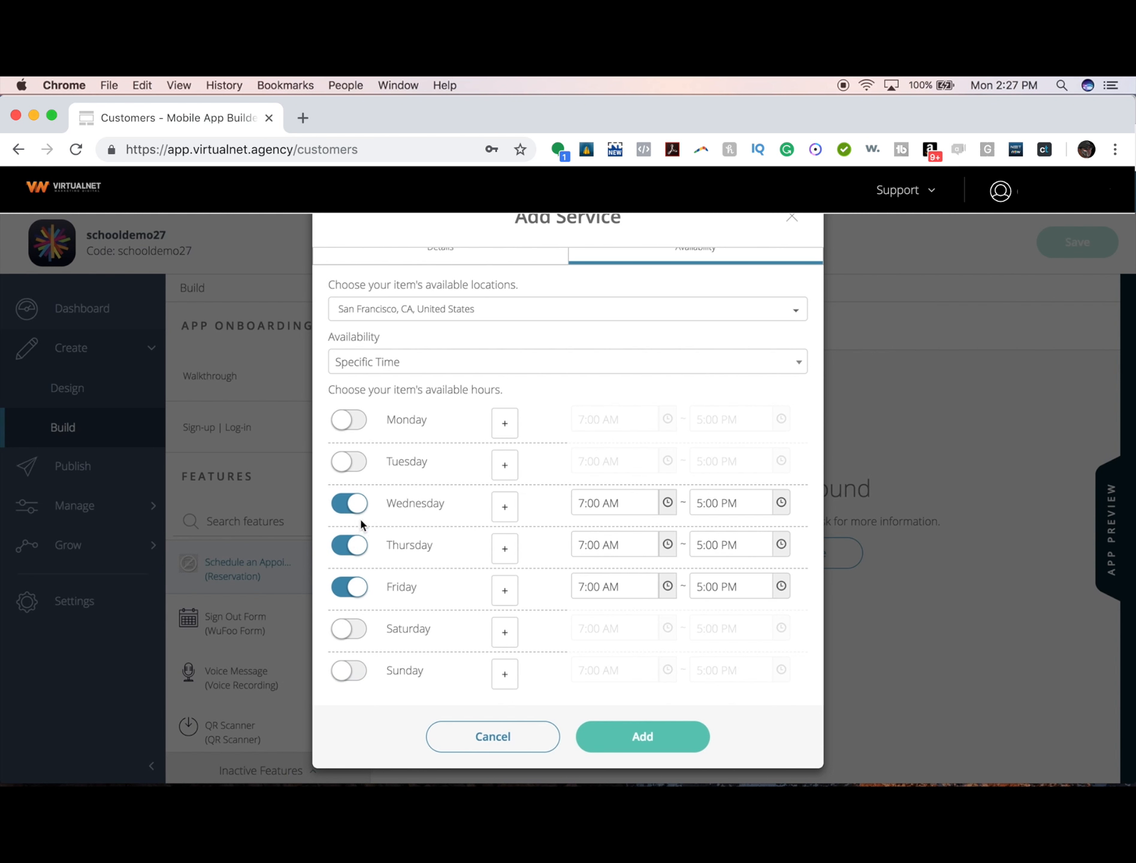
click(346, 597)
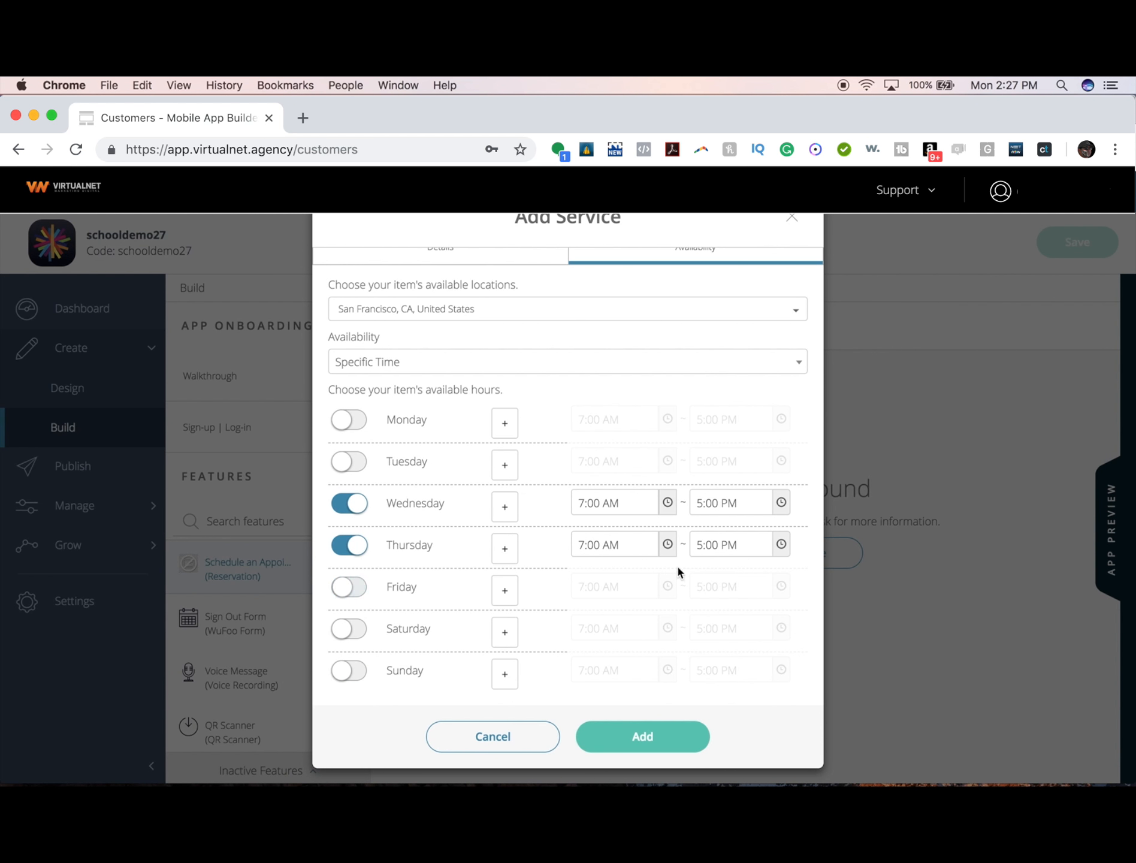
- Add the conference service, save the feature and reopen its Services list
click(674, 743)
click(1103, 247)
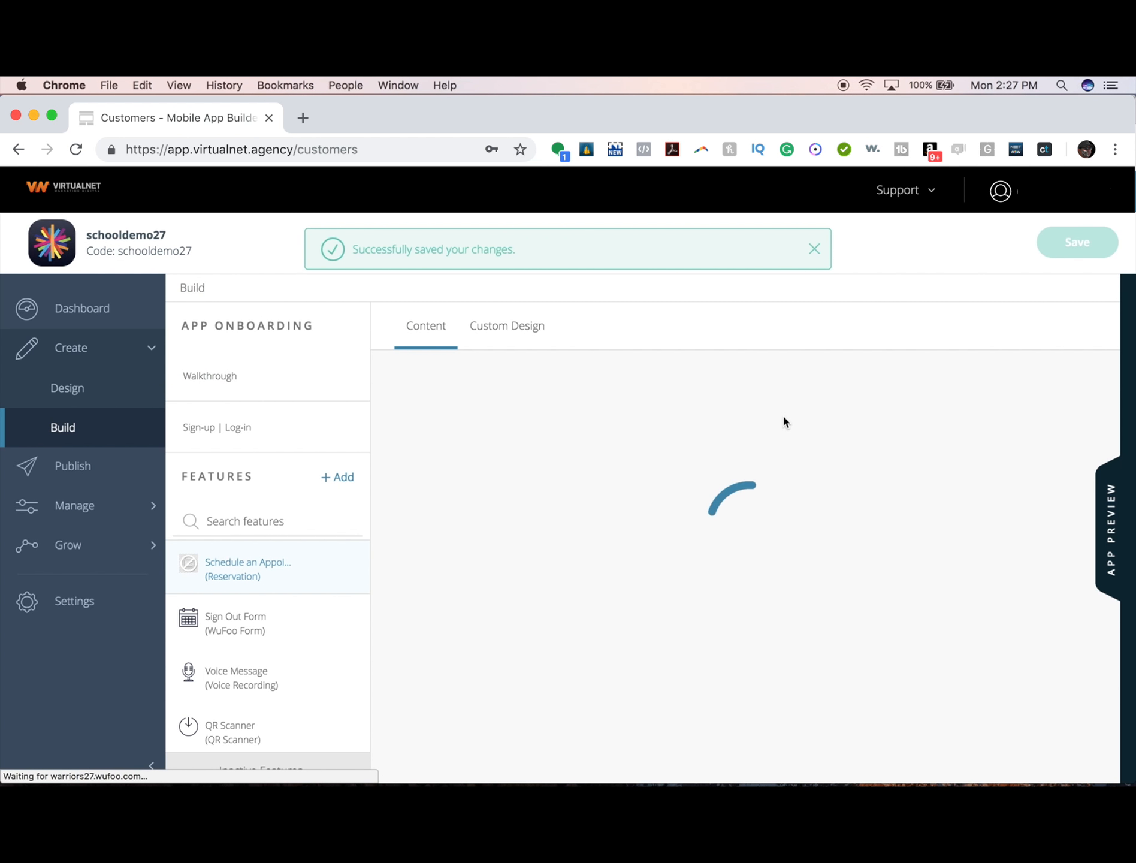
scroll(548, 607, down, 10)
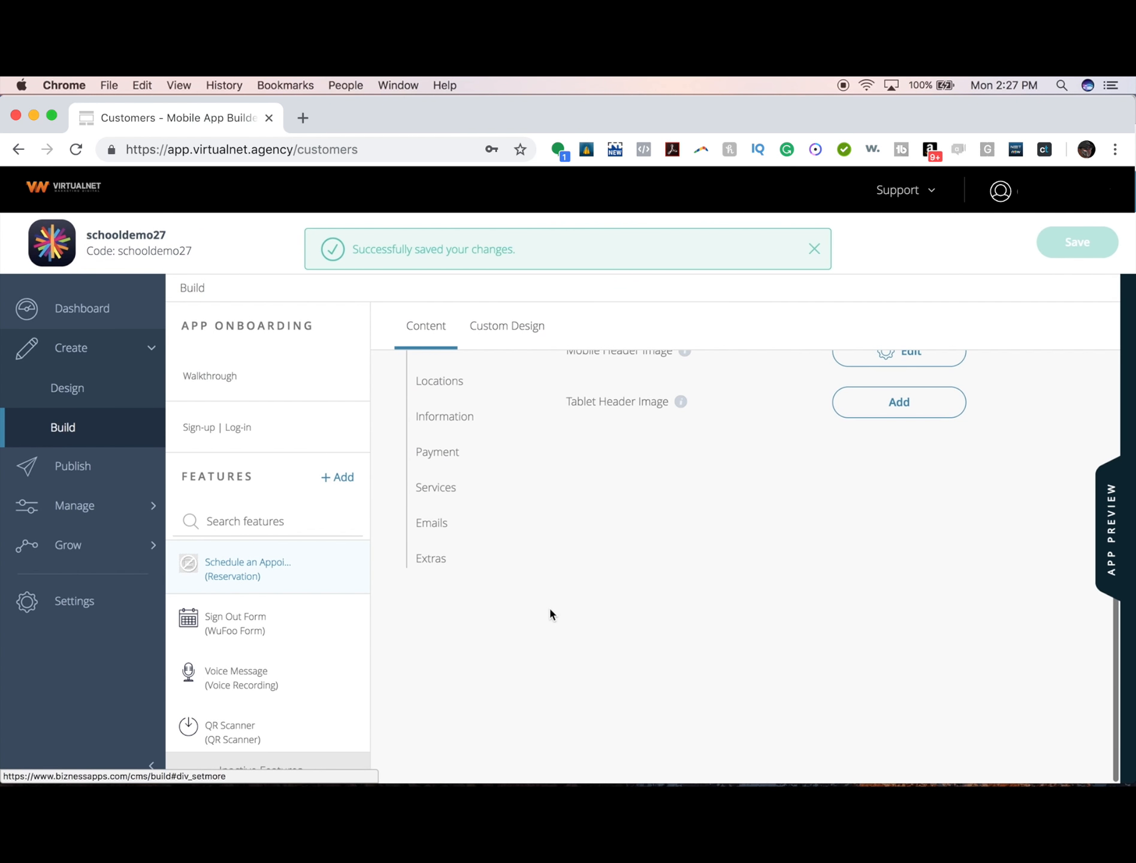
click(437, 504)
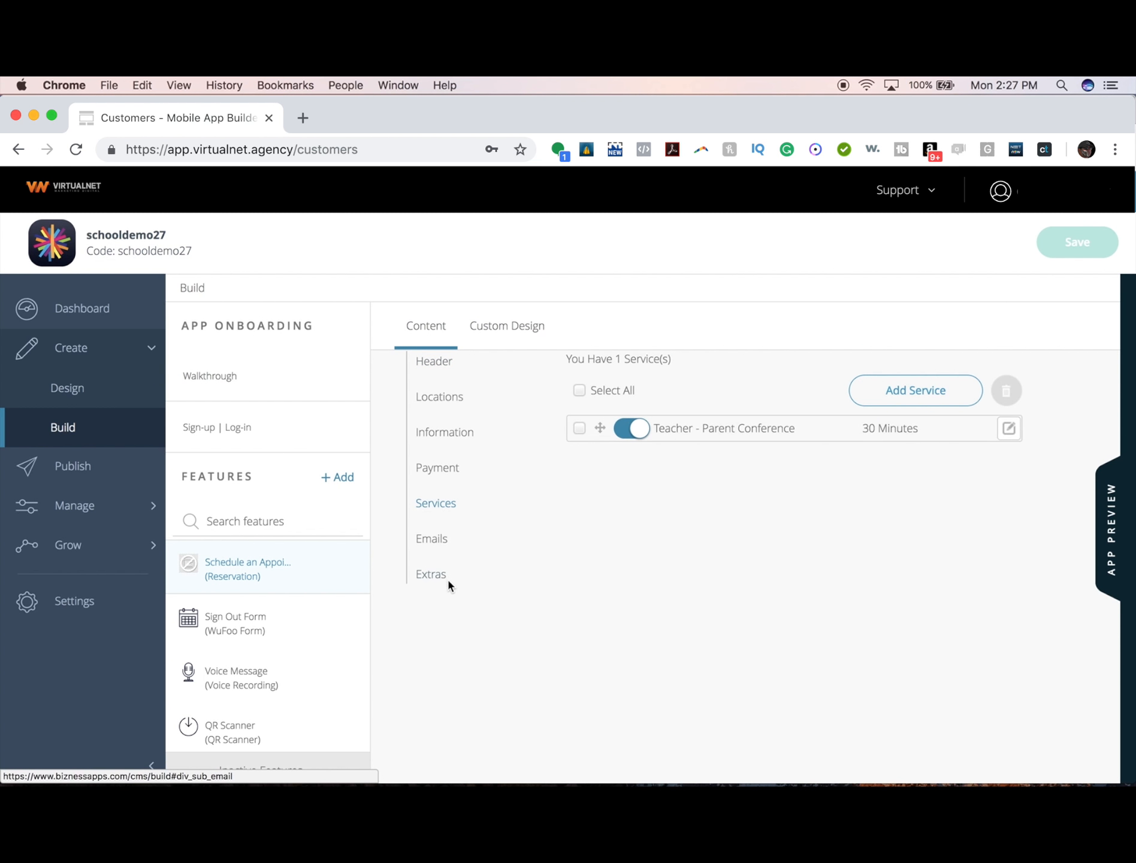
- Open the reservation feature's email settings and review the user Confirmation and Canceled message templates with their email objects
click(433, 540)
scroll(731, 522, up, 3)
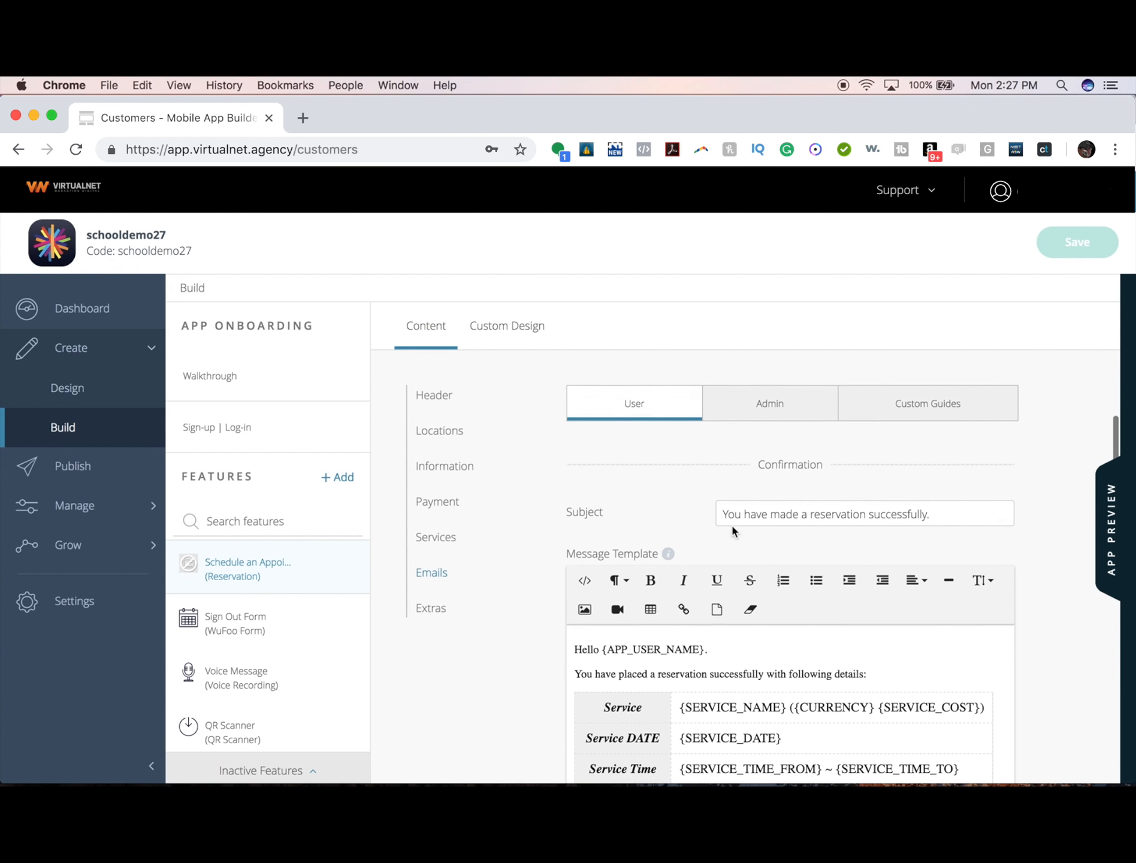
scroll(732, 530, down, 5)
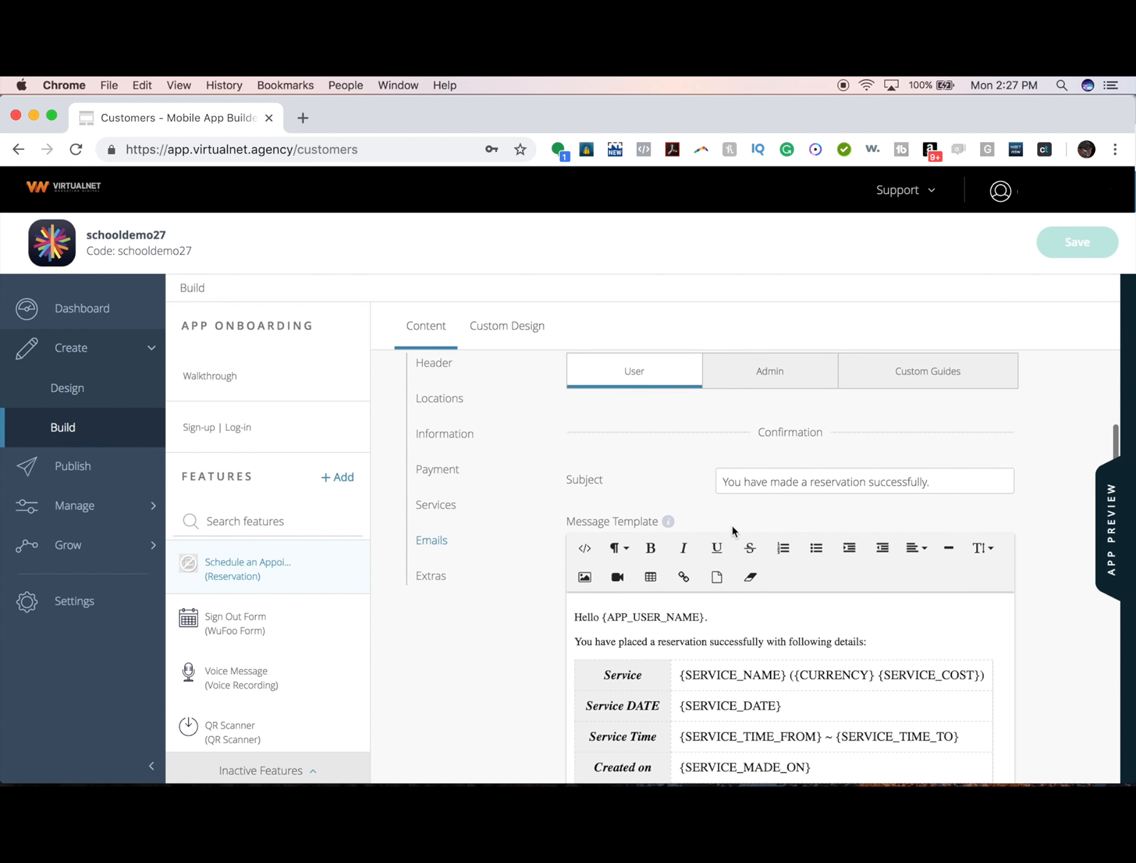
right_click(732, 531)
click(628, 464)
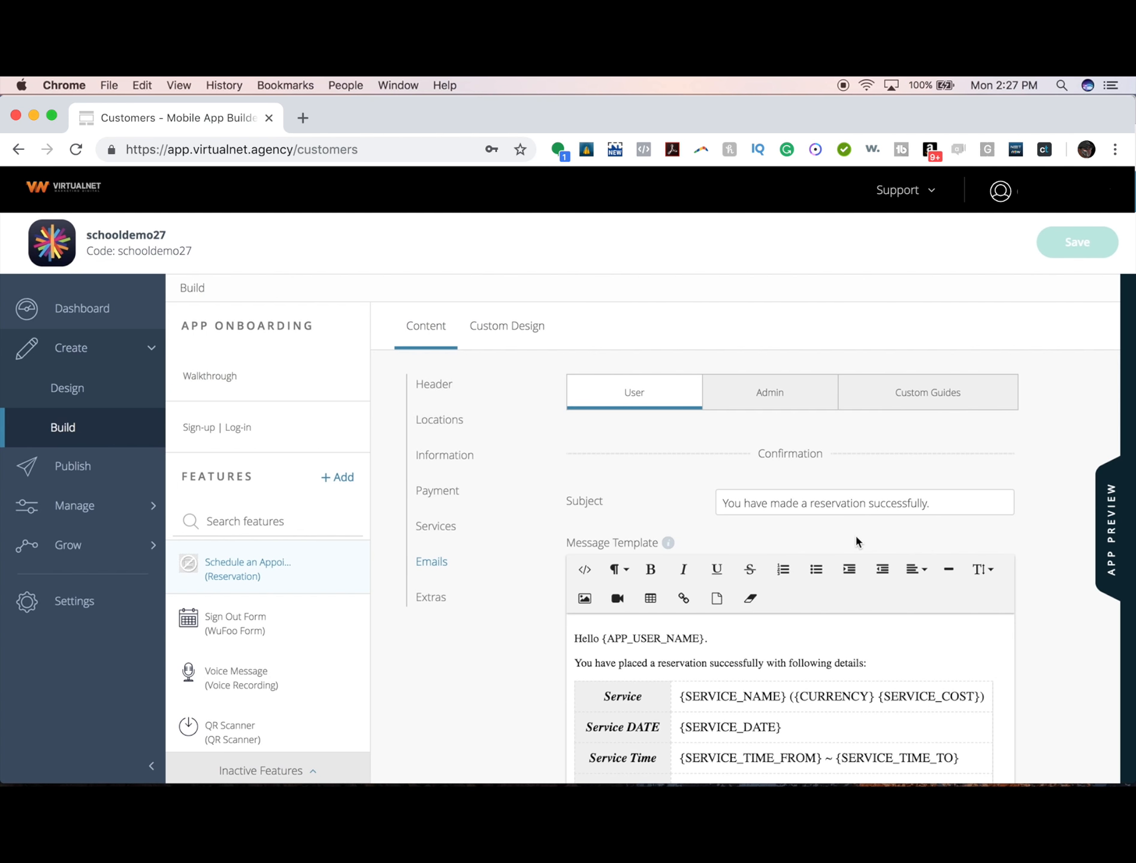
scroll(855, 539, down, 10)
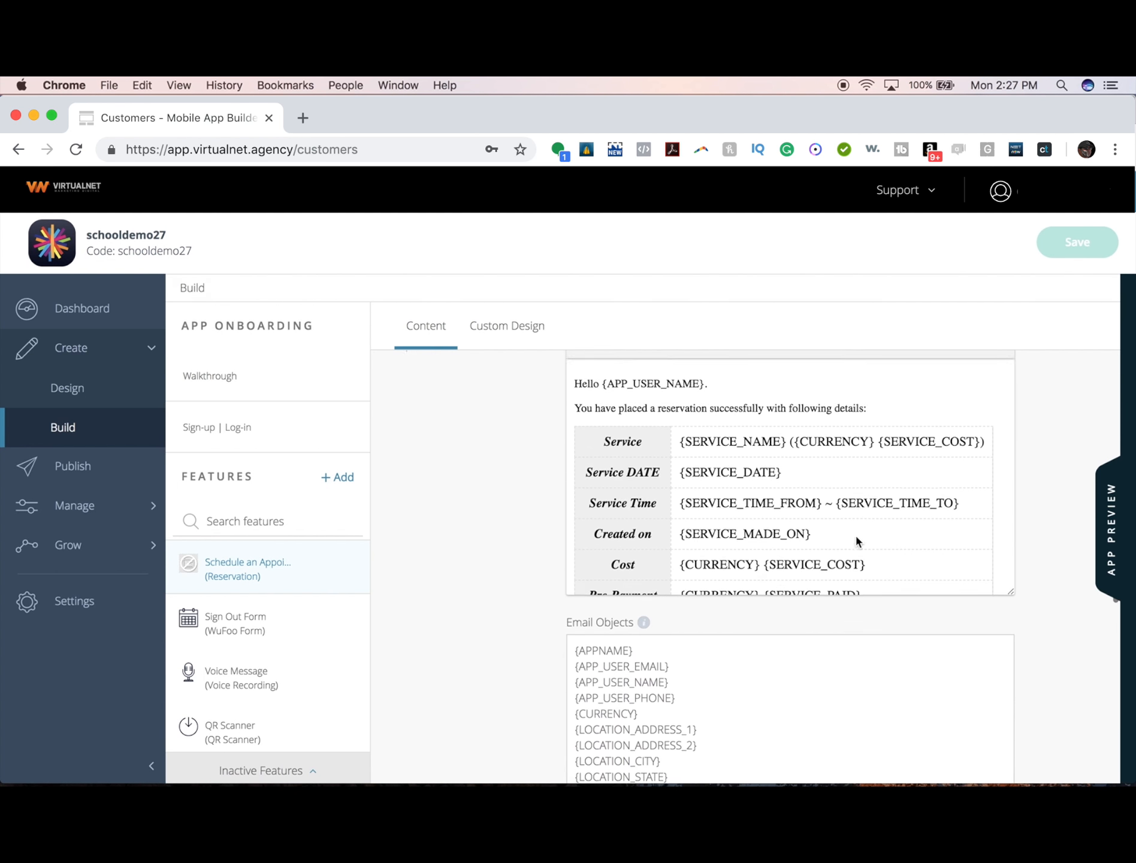
scroll(867, 600, down, 4)
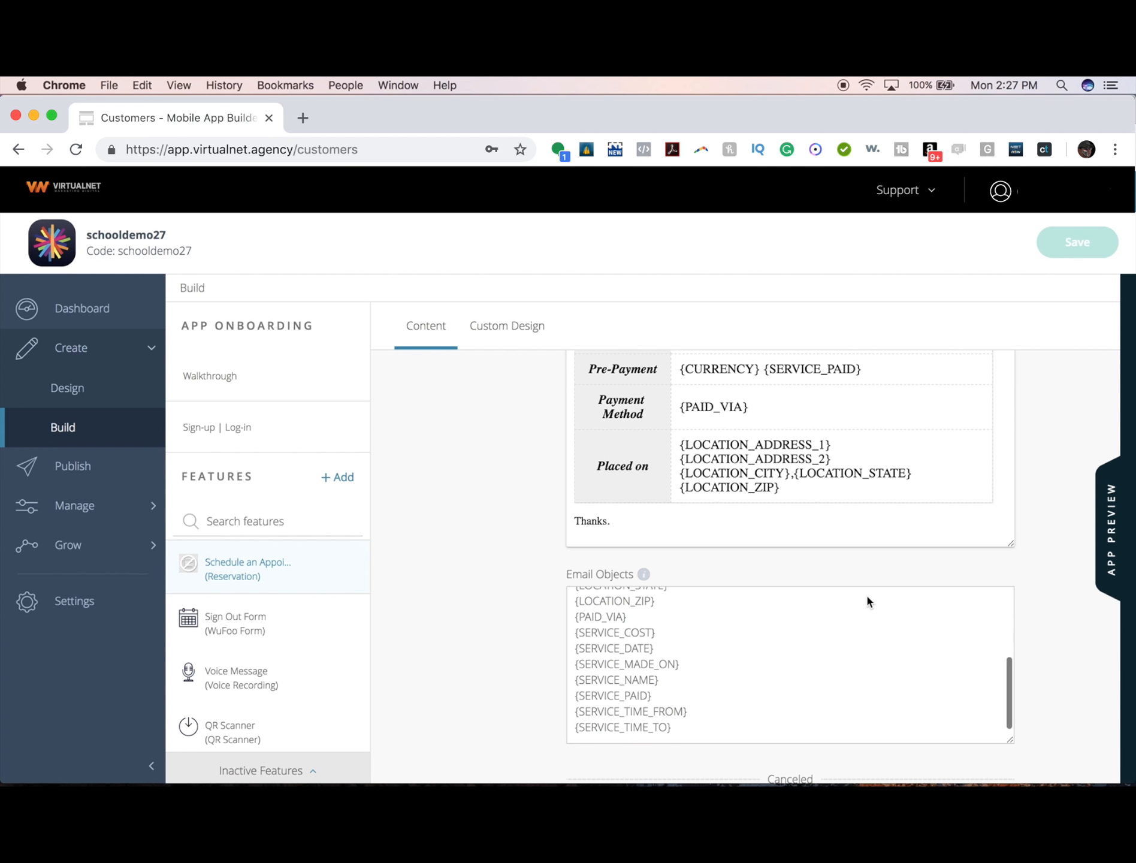
scroll(1034, 626, down, 5)
scroll(1035, 627, up, 15)
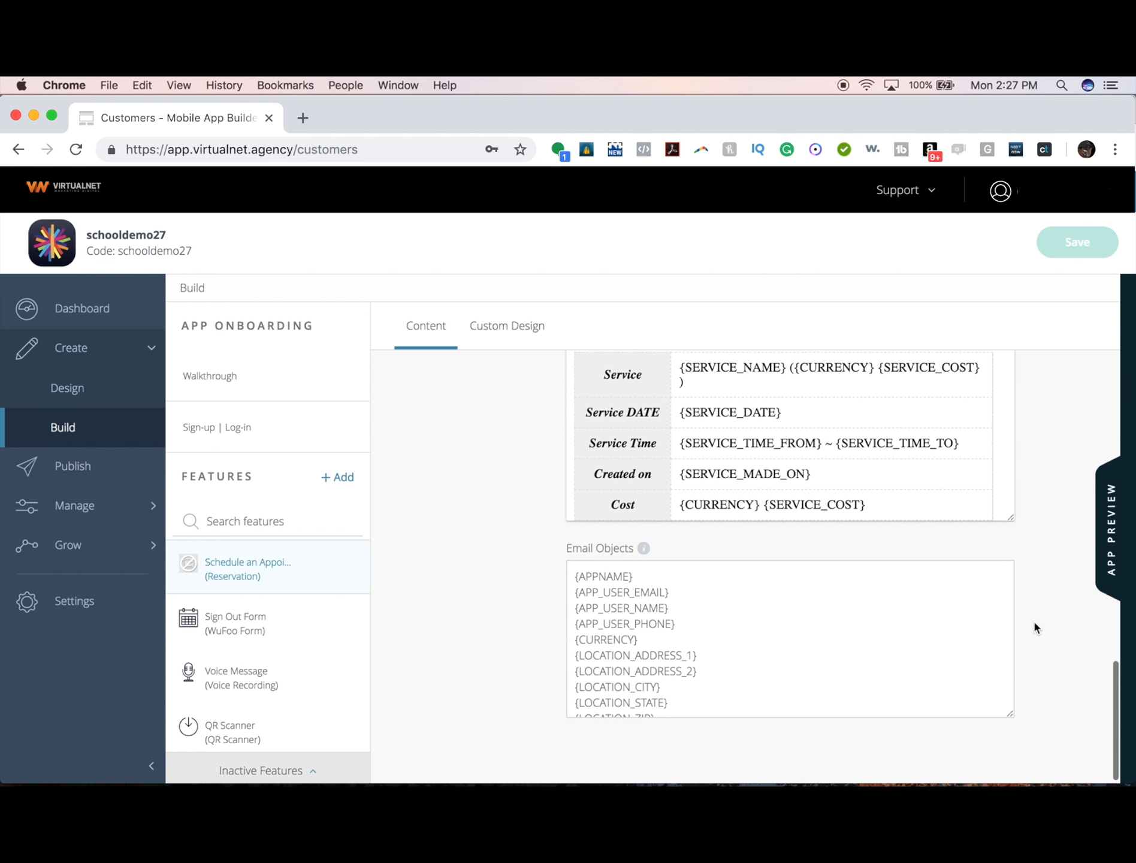
scroll(1012, 587, down, 4)
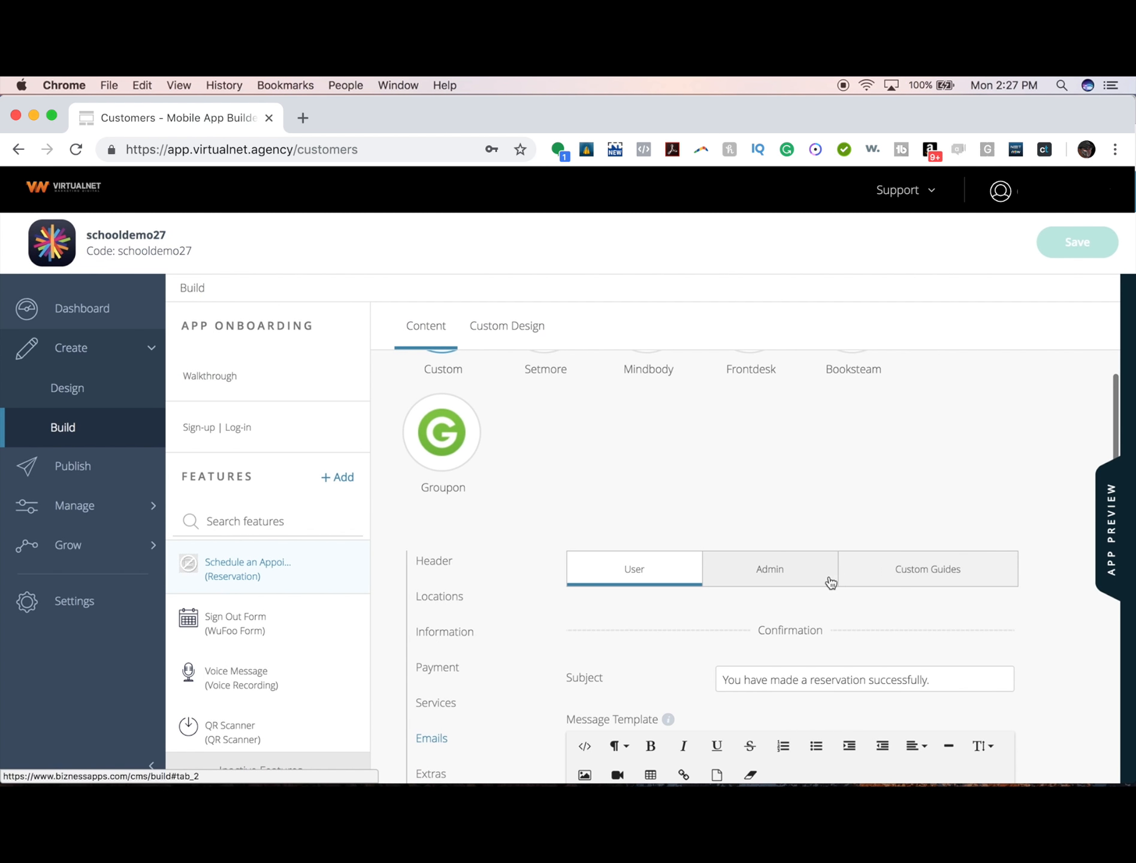
- Examine the admin email settings, including the Admin Email field and the Confirmation and Canceled message templates
click(793, 563)
scroll(1078, 612, down, 4)
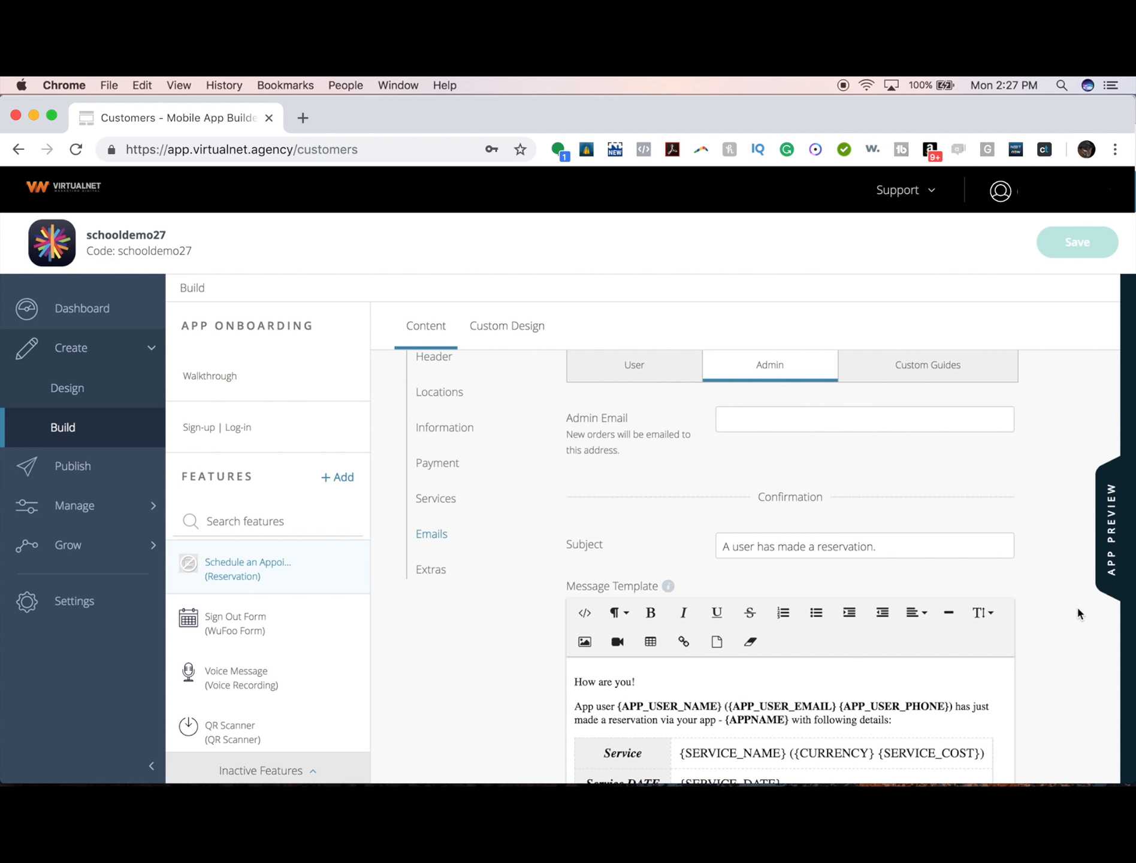
scroll(1076, 610, down, 9)
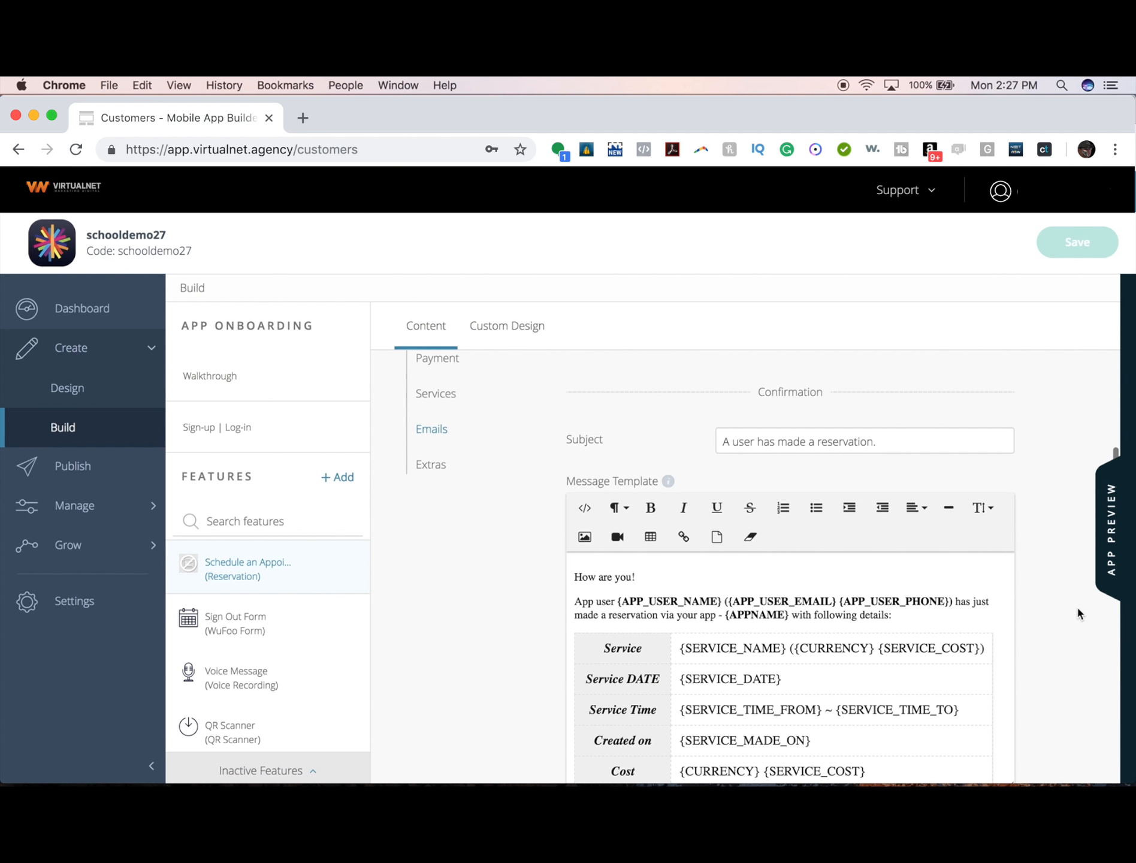
scroll(1076, 605, down, 7)
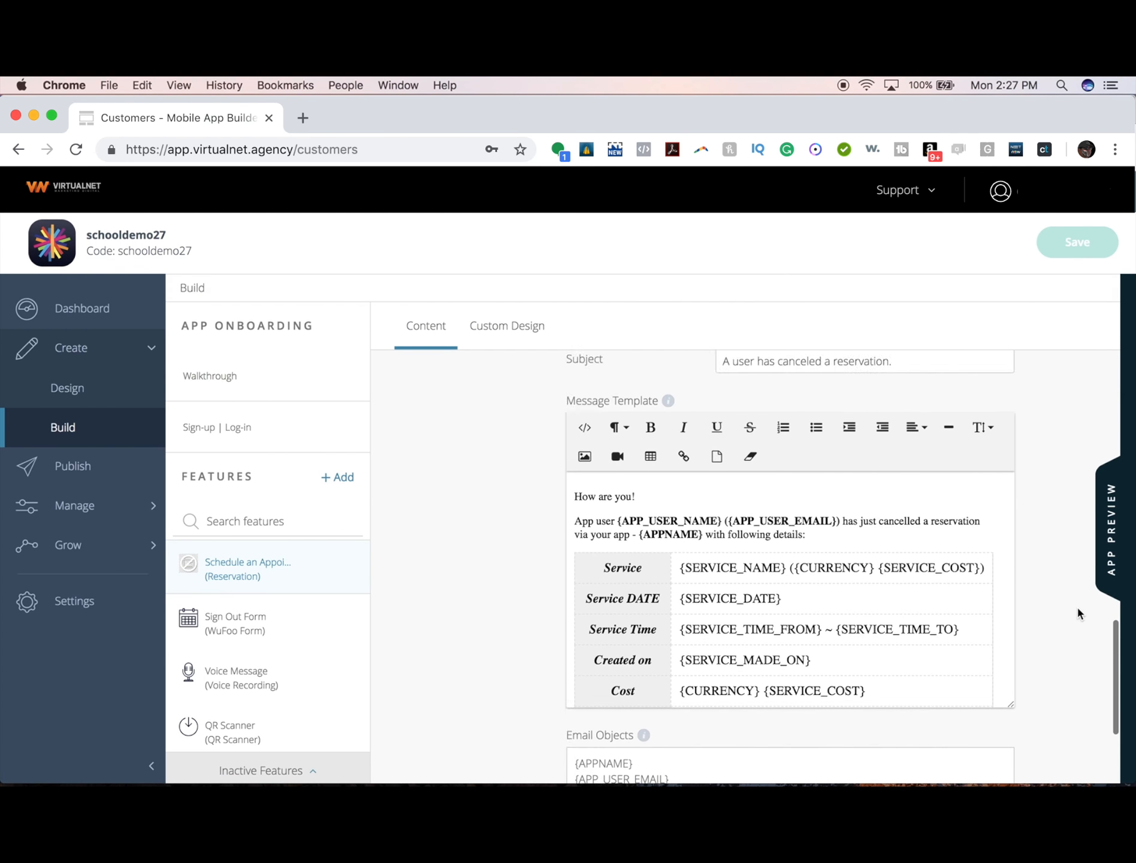
scroll(1076, 605, up, 3)
scroll(1076, 605, up, 10)
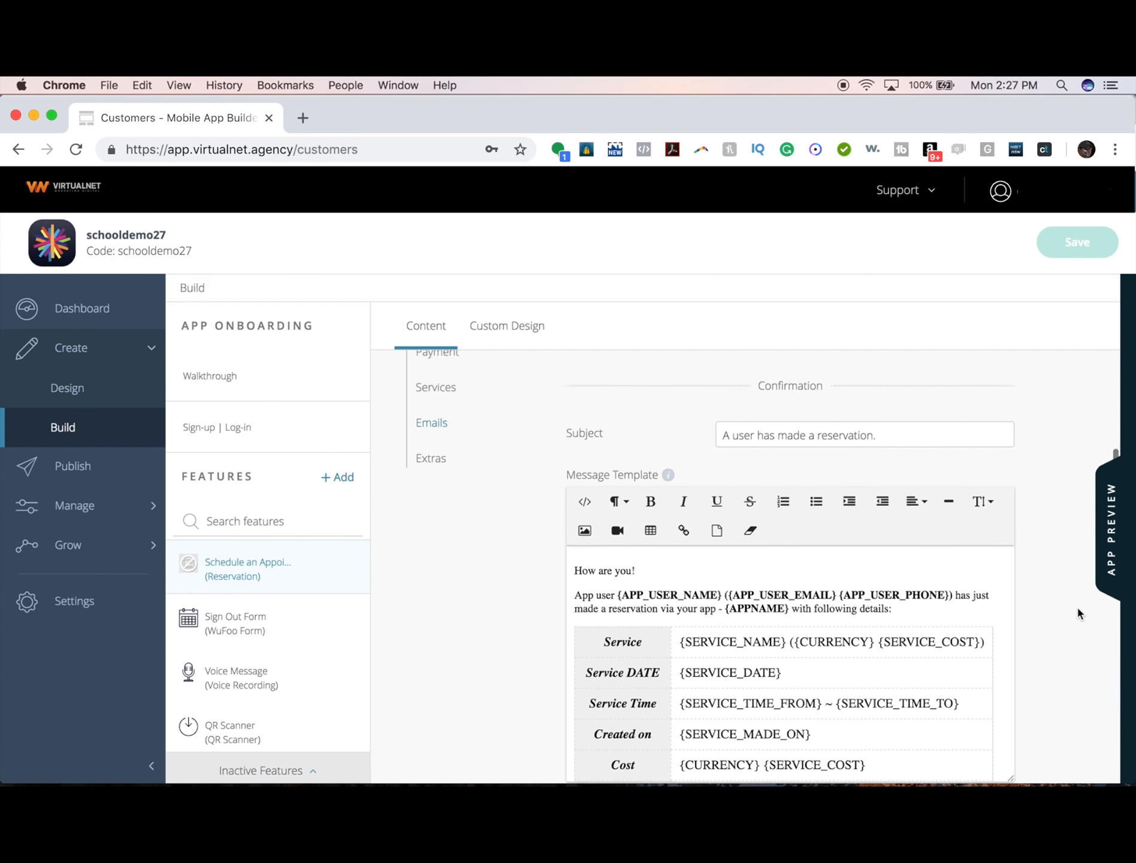
scroll(1076, 605, down, 9)
scroll(1077, 611, down, 2)
scroll(1077, 611, up, 14)
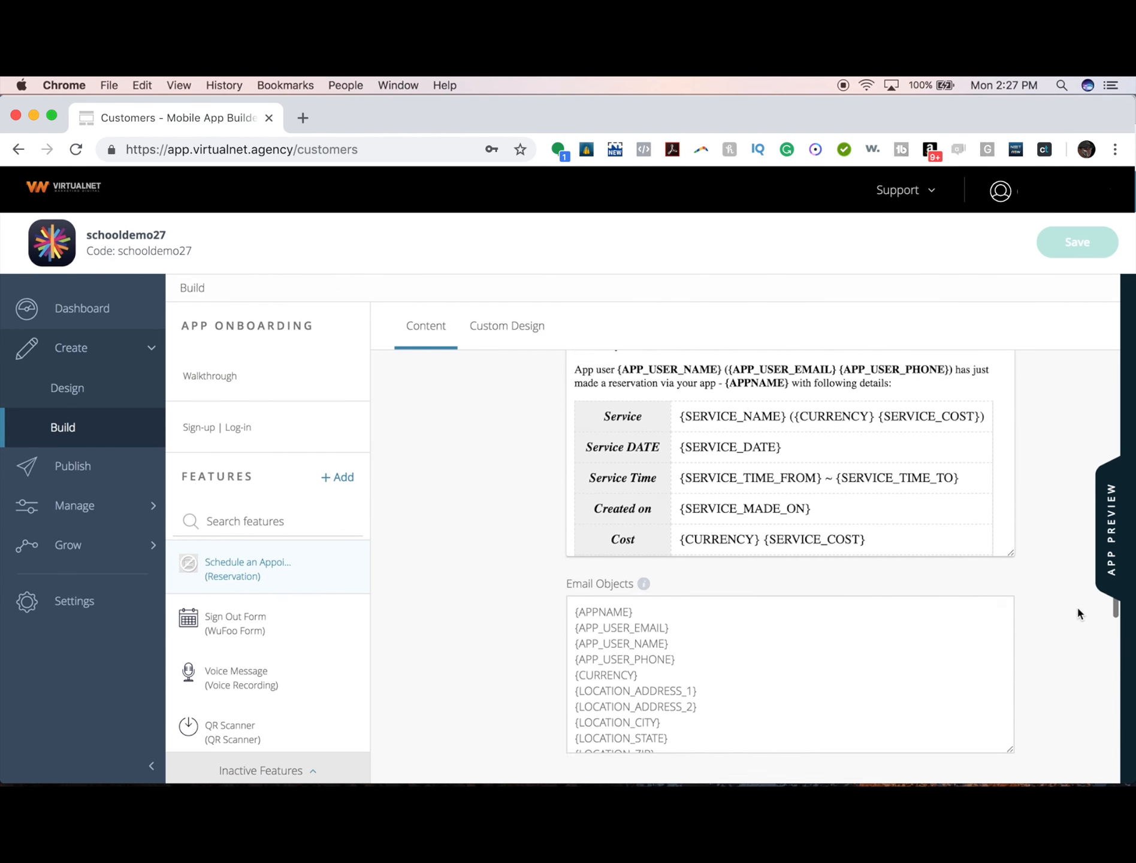
scroll(1076, 605, up, 3)
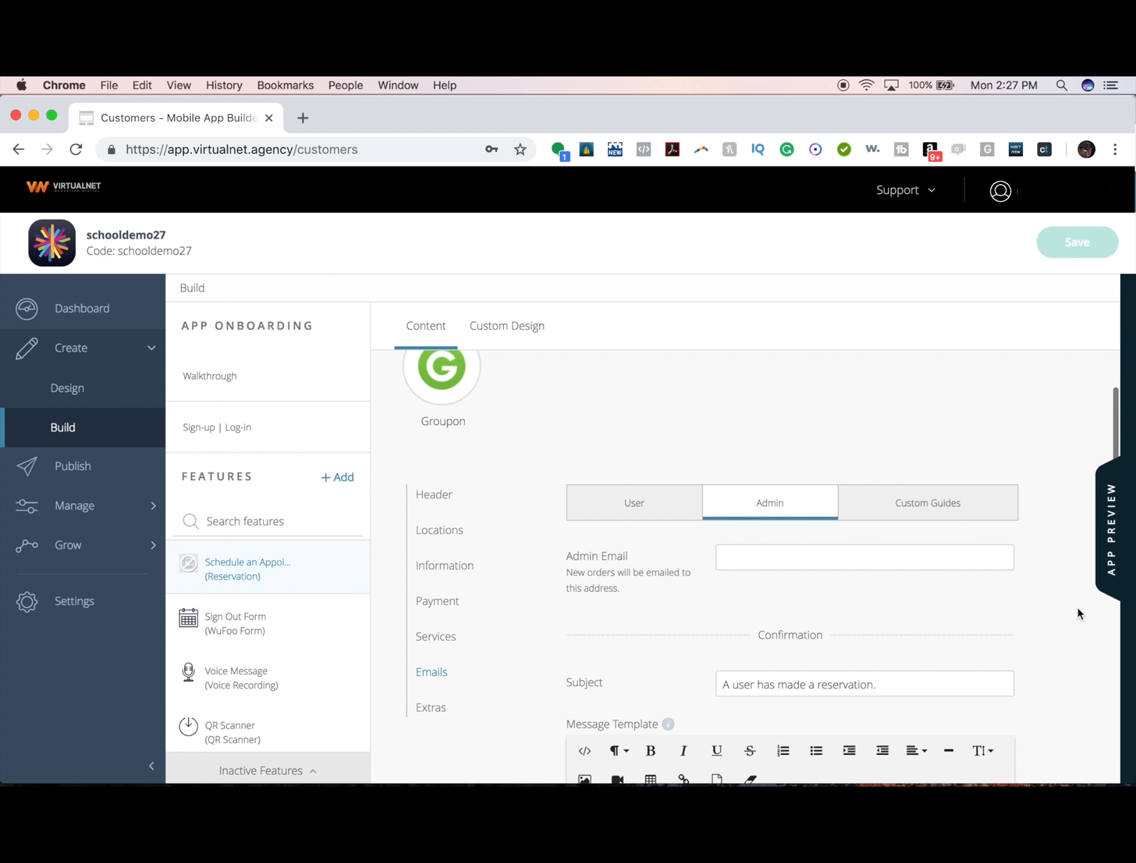
click(762, 565)
- Examine the Custom Guides print template, its help note and the available email objects
click(965, 509)
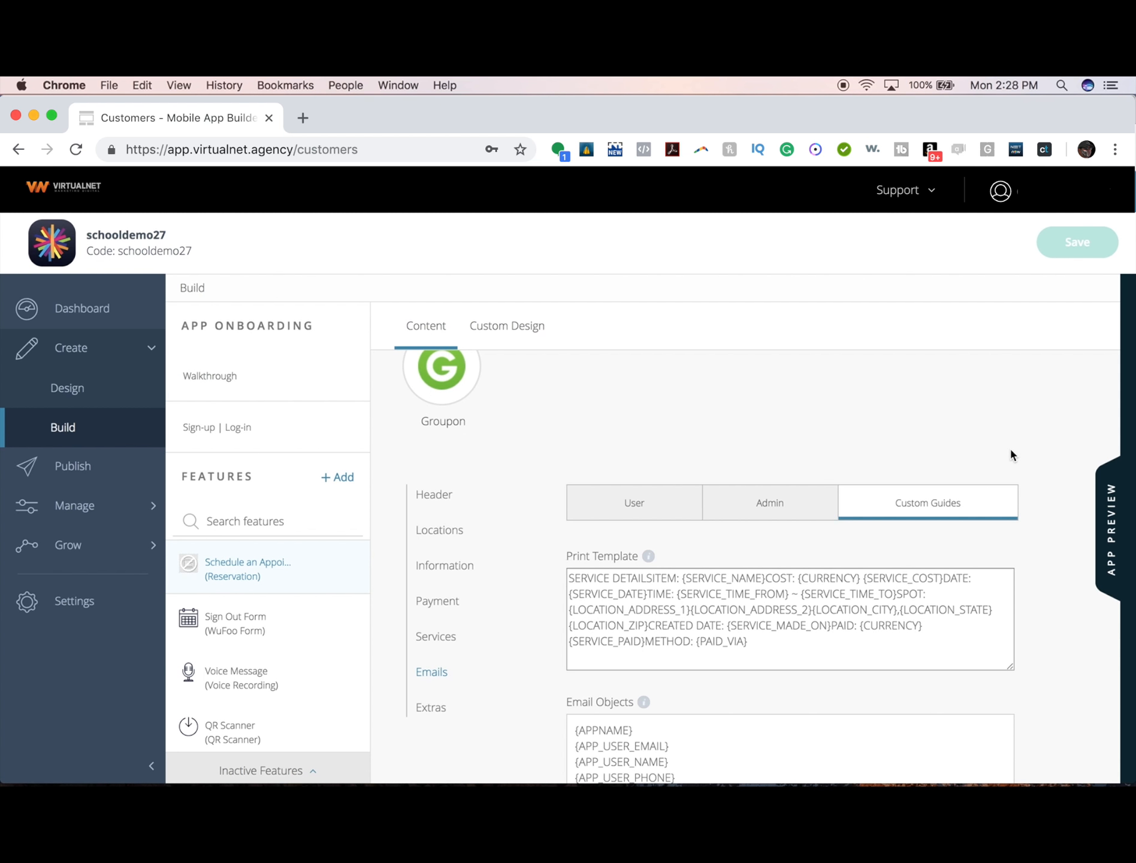
scroll(1043, 620, down, 3)
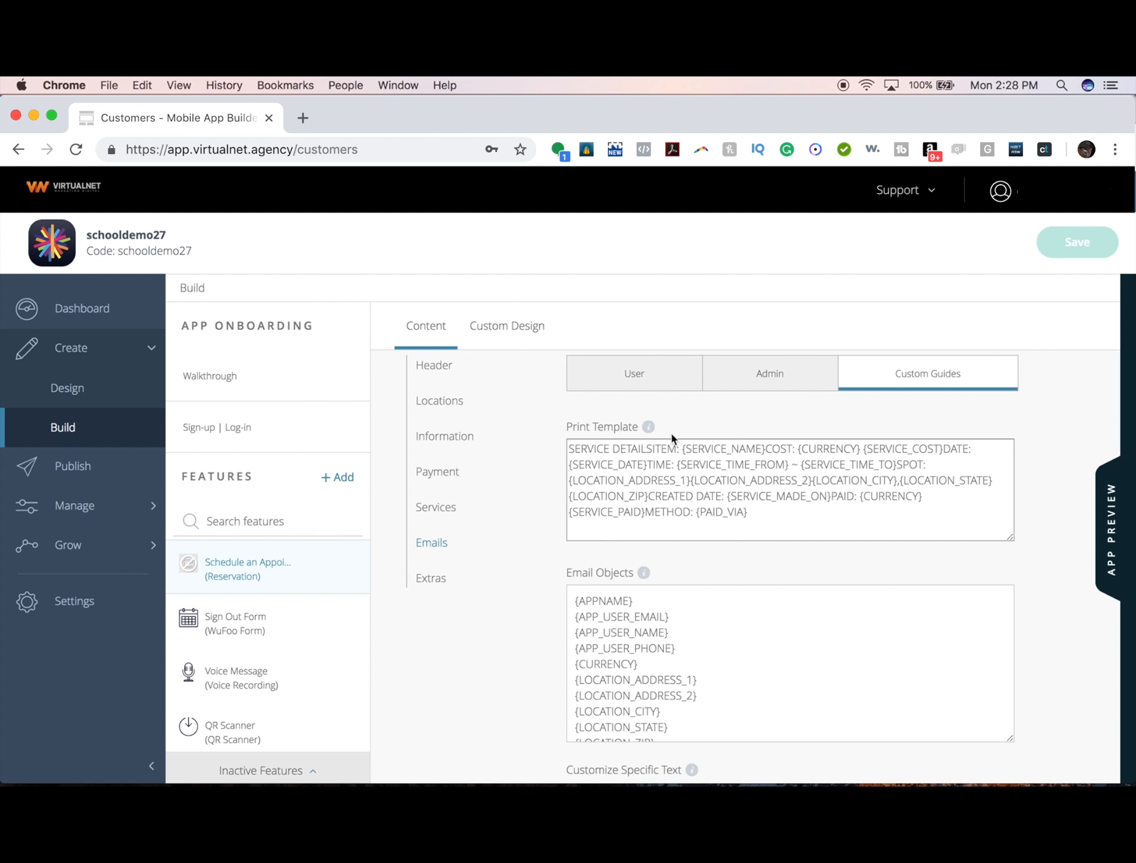
mouse_move(646, 429)
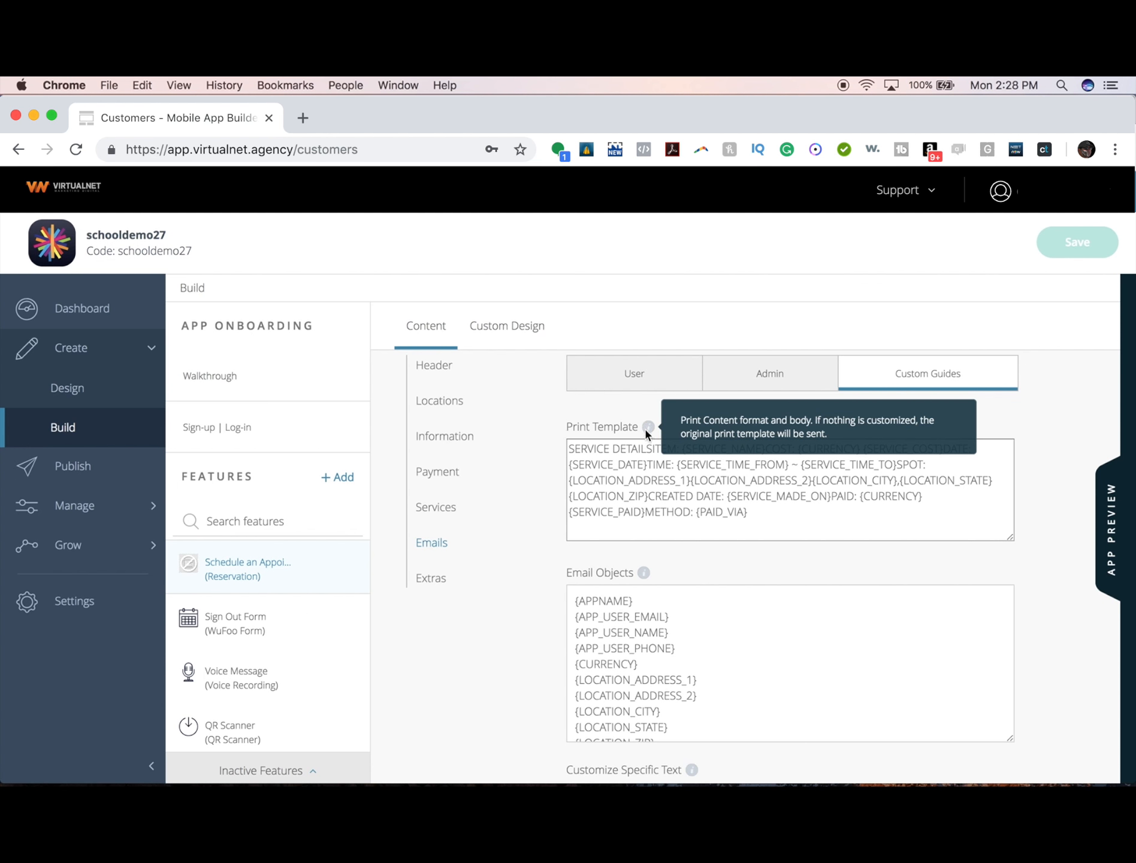
scroll(734, 671, down, 2)
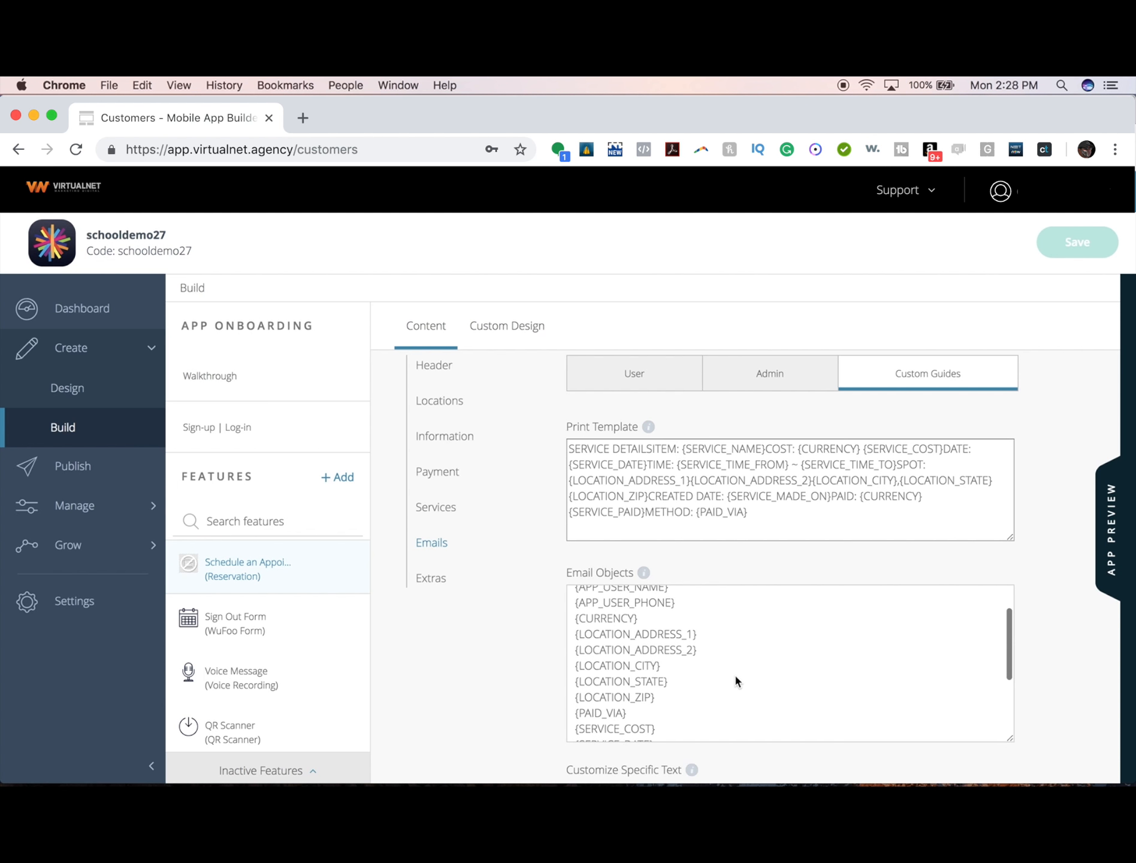
scroll(704, 613, up, 1)
scroll(704, 614, up, 1)
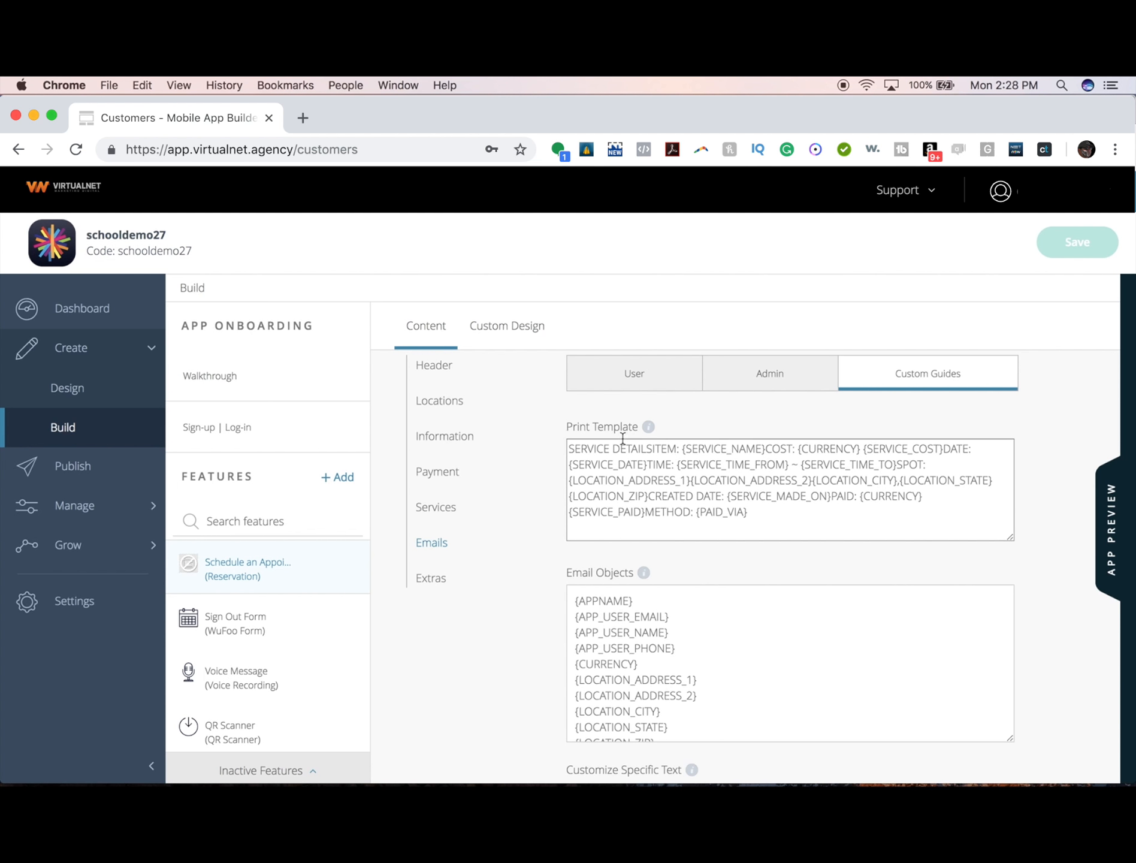
click(573, 446)
mouse_move(583, 448)
mouse_down()
mouse_move(677, 448)
mouse_move(568, 448)
mouse_up()
click(677, 449)
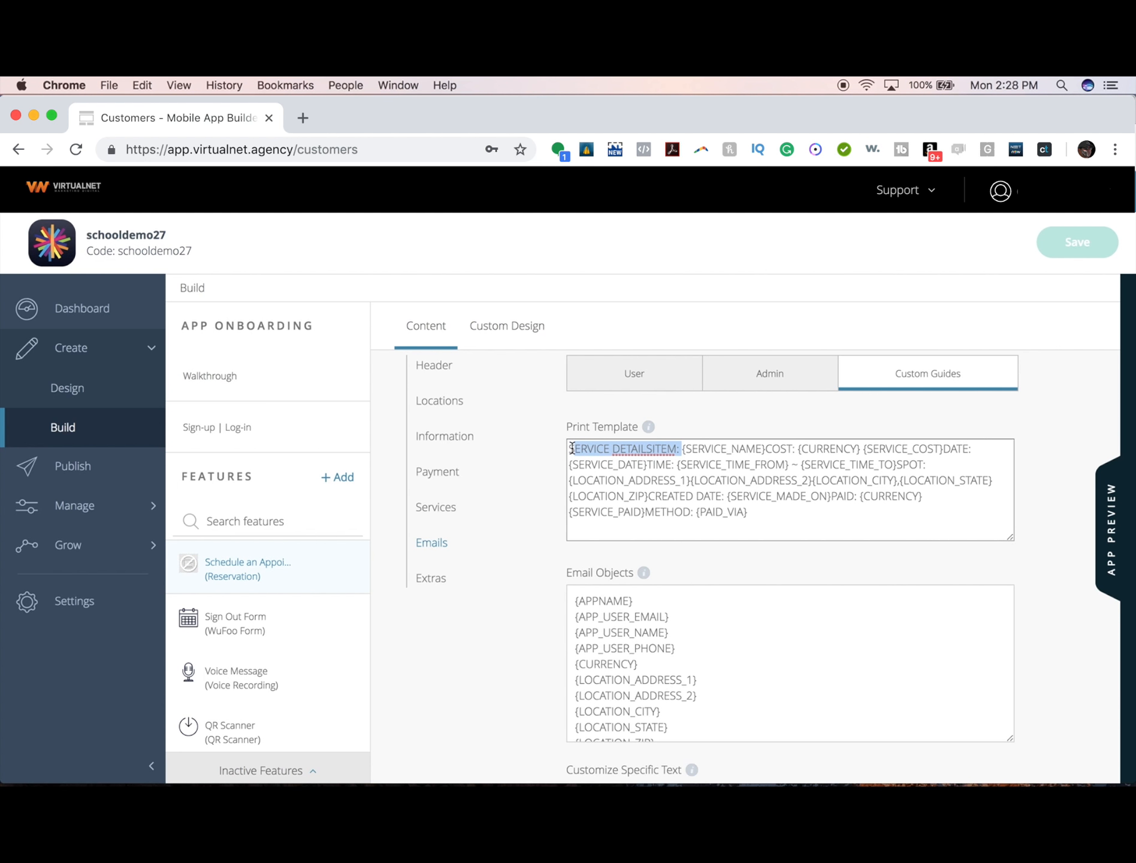
- Review the user Confirmation message template again, highlighting the placeholders in its Service row
click(653, 378)
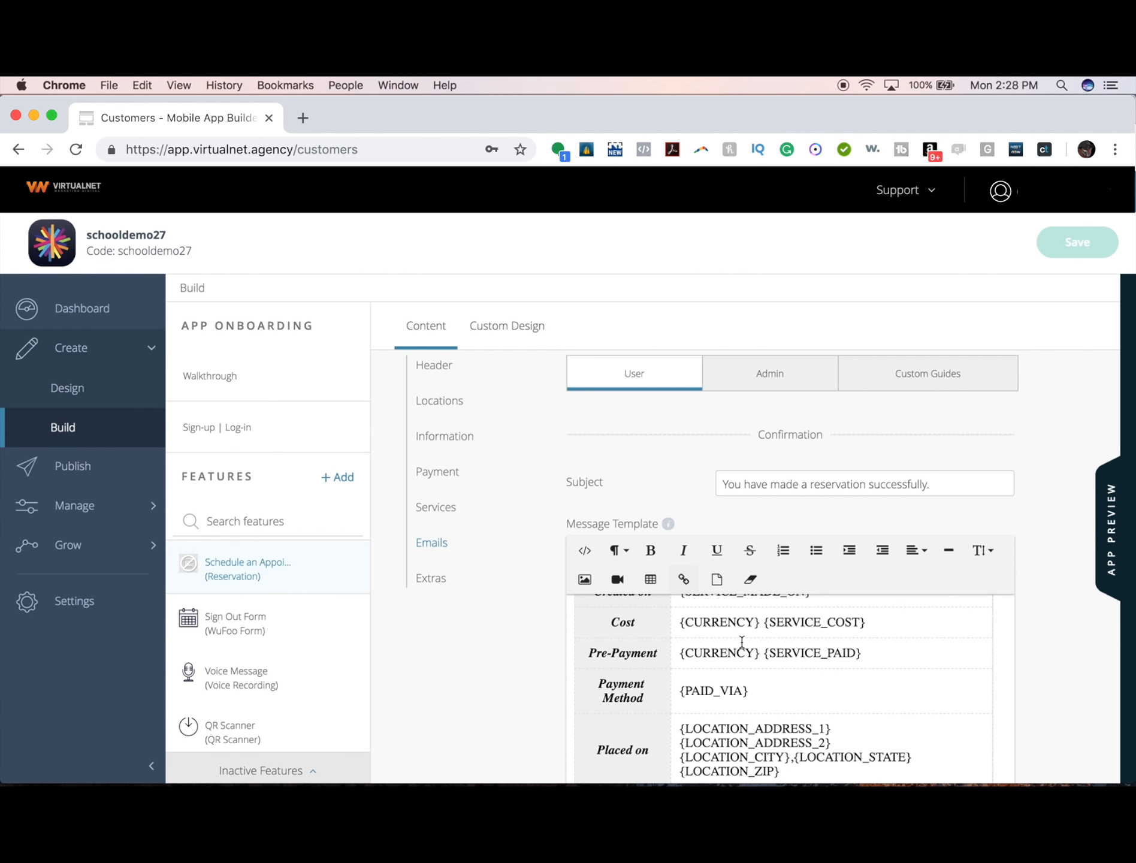
scroll(767, 665, up, 3)
scroll(1053, 700, up, 2)
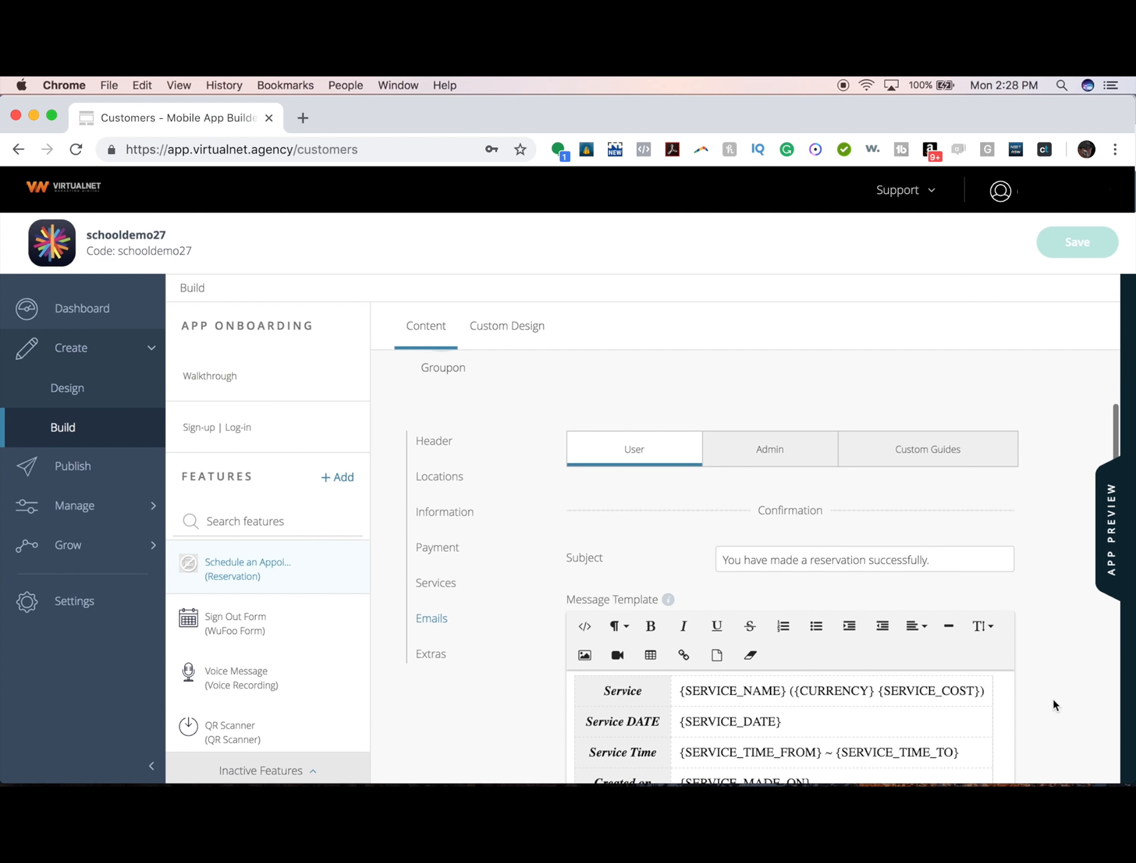
scroll(1053, 700, down, 4)
scroll(891, 641, up, 3)
scroll(890, 641, down, 1)
right_click(891, 641)
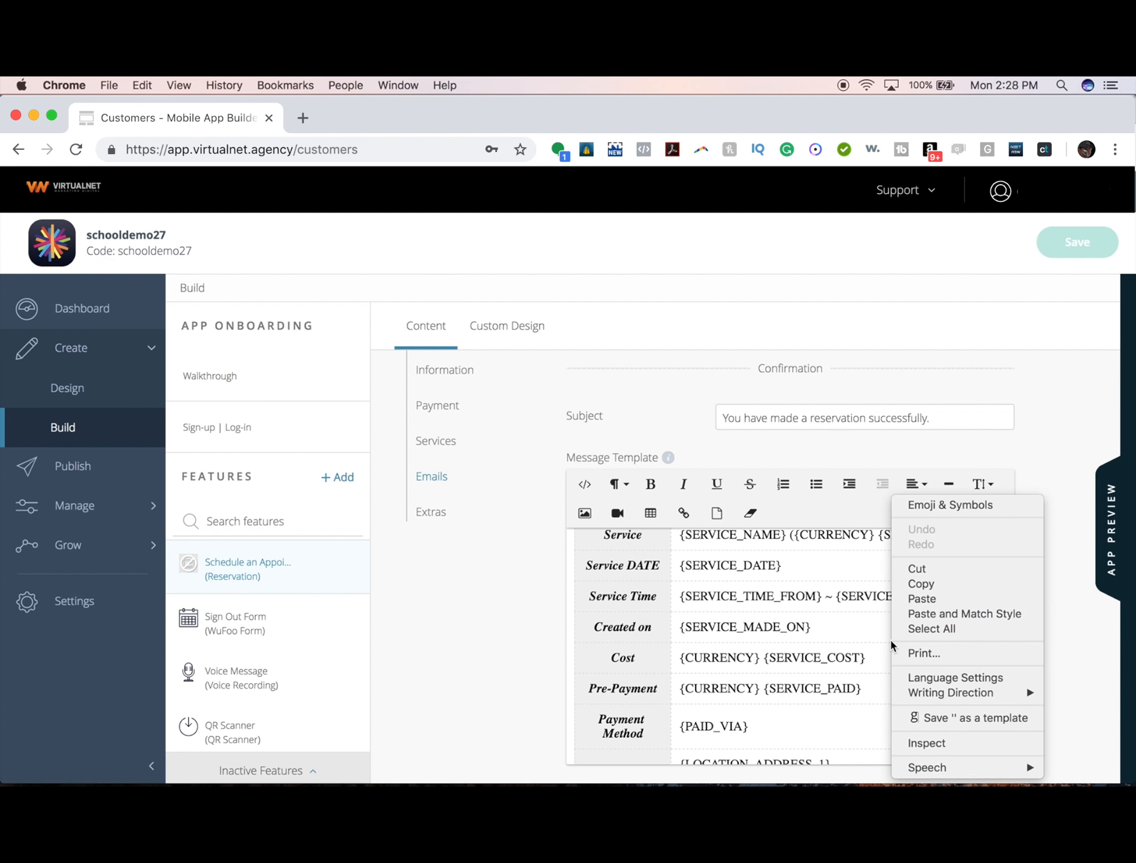
click(818, 629)
scroll(819, 628, down, 3)
scroll(818, 628, up, 5)
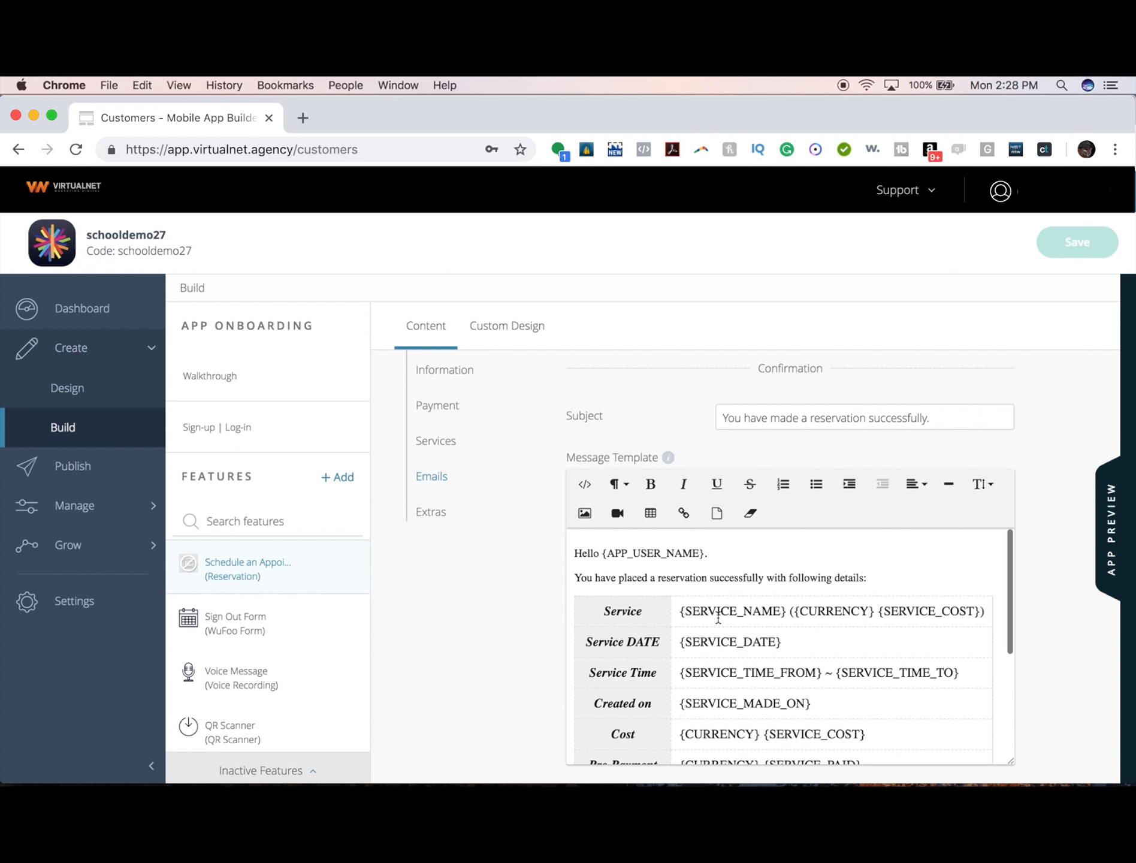
drag(684, 609, 987, 610)
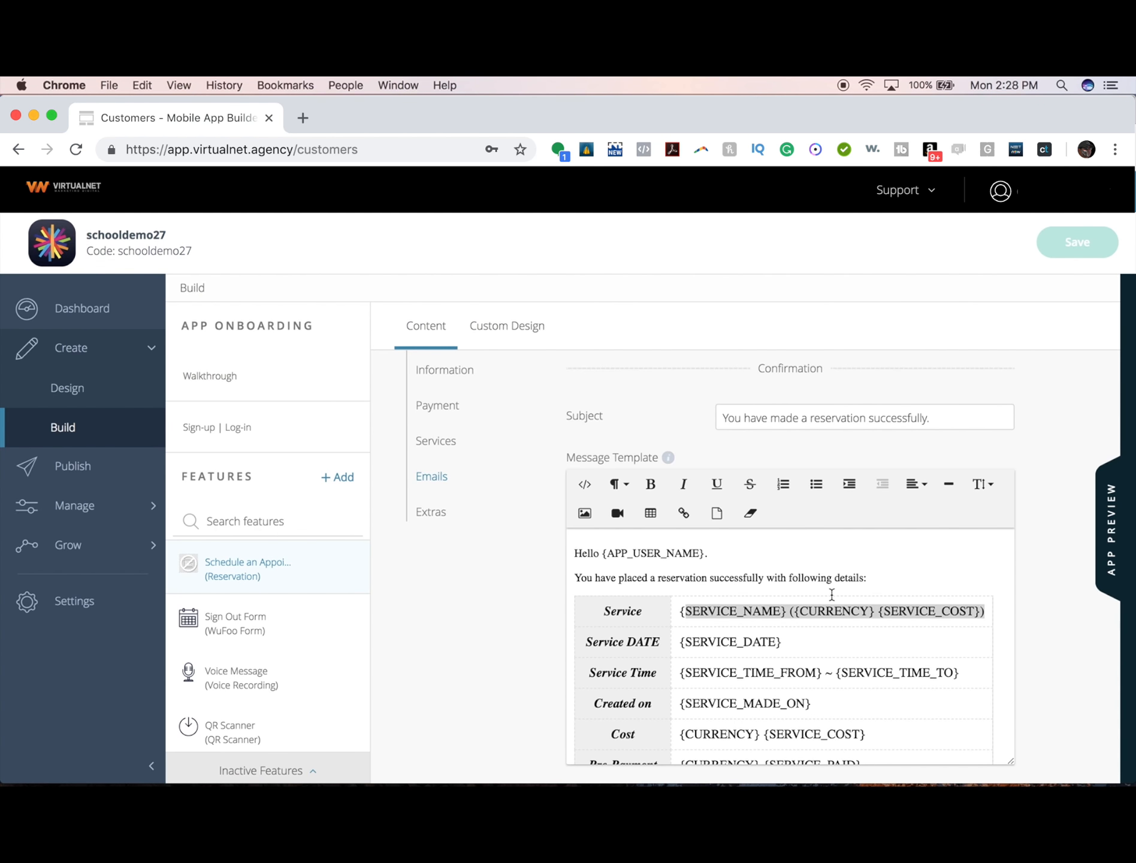
- In Custom Guides, set the specific text for Card to Plastic and for Allow Pay with Cash to Cash
click(919, 377)
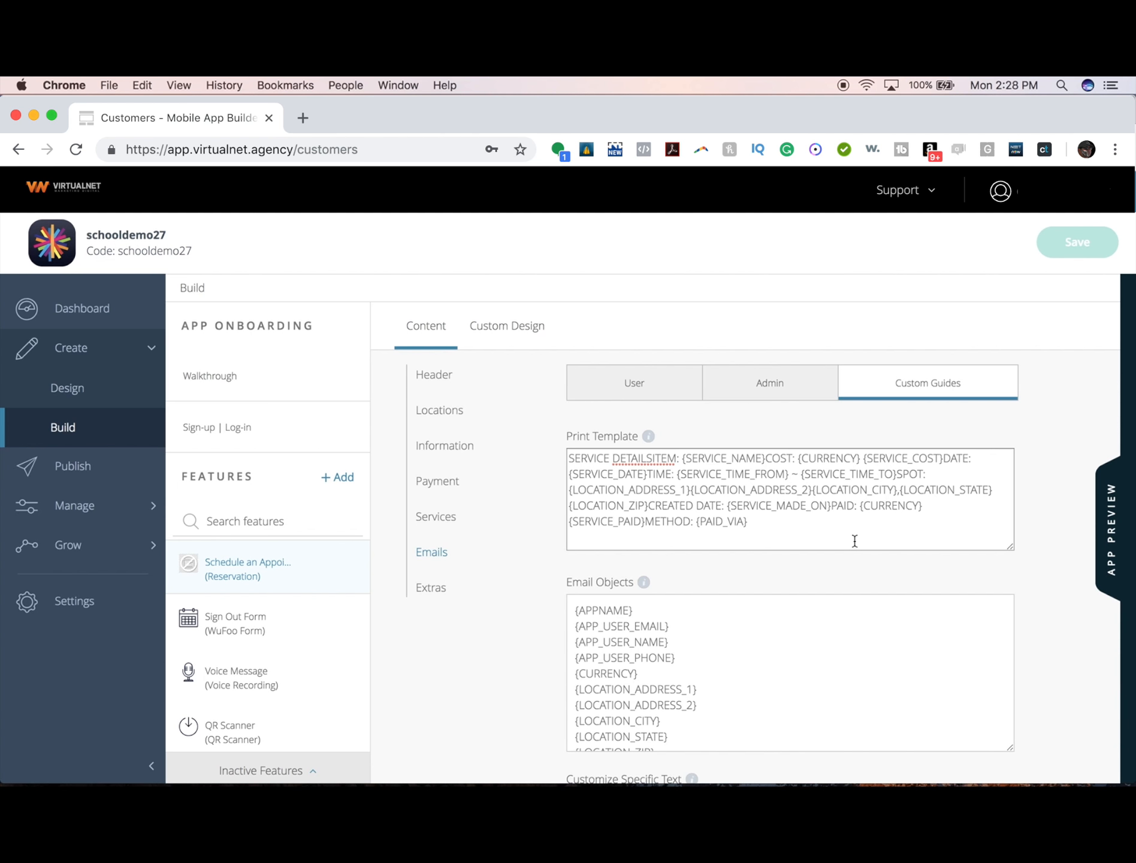
scroll(855, 540, down, 3)
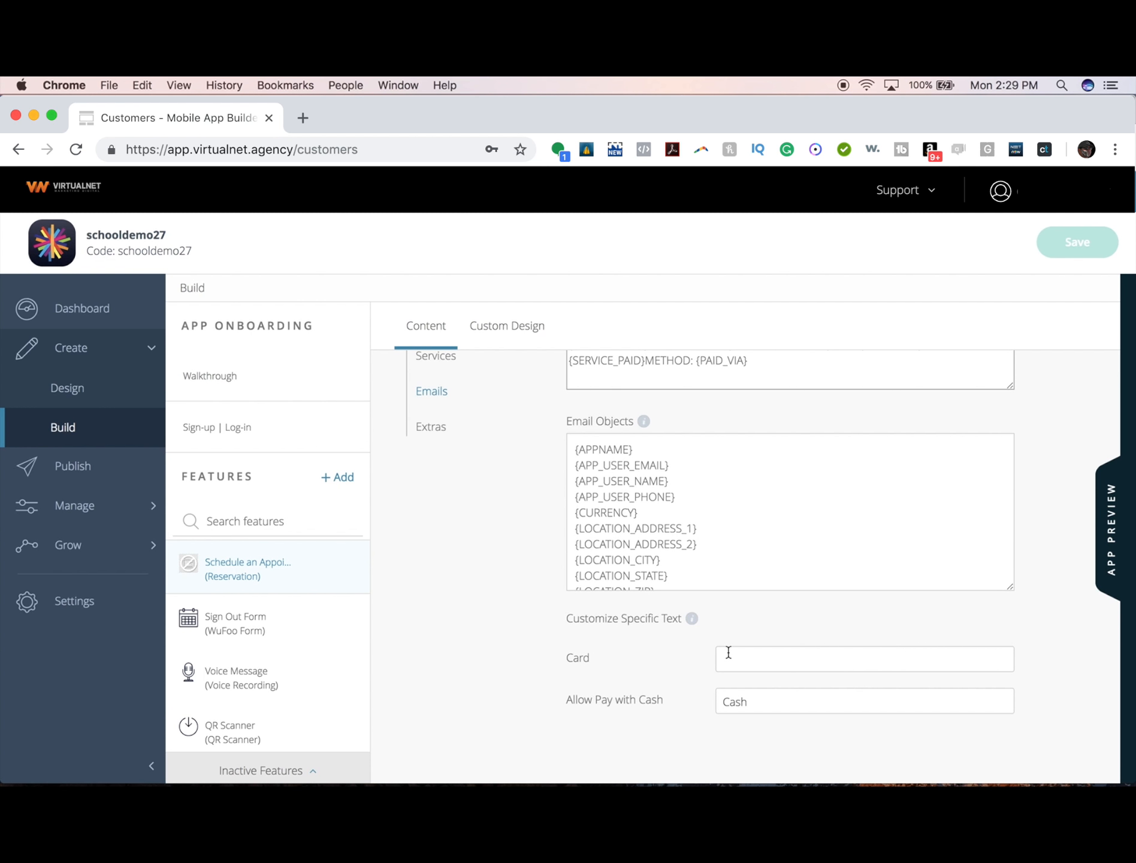
text(Plan)
key(BackSpace)
key(BackSpace)
key(BackSpace)
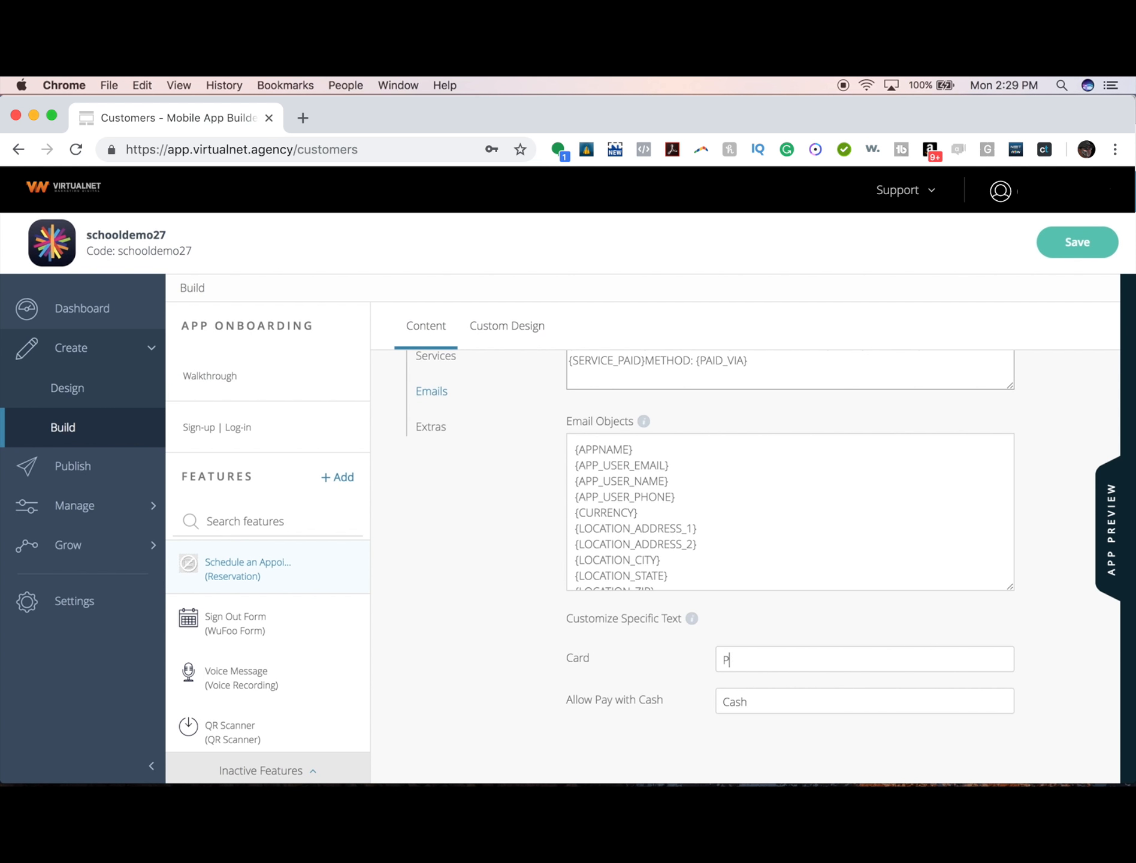
text(lastioc)
key(BackSpace)
key(BackSpace)
text(c)
double_click(779, 705)
text(Cash)
- Return to the user Confirmation template and examine its table labels, from Service through Placed on, and the email objects
scroll(624, 479, up, 5)
click(658, 414)
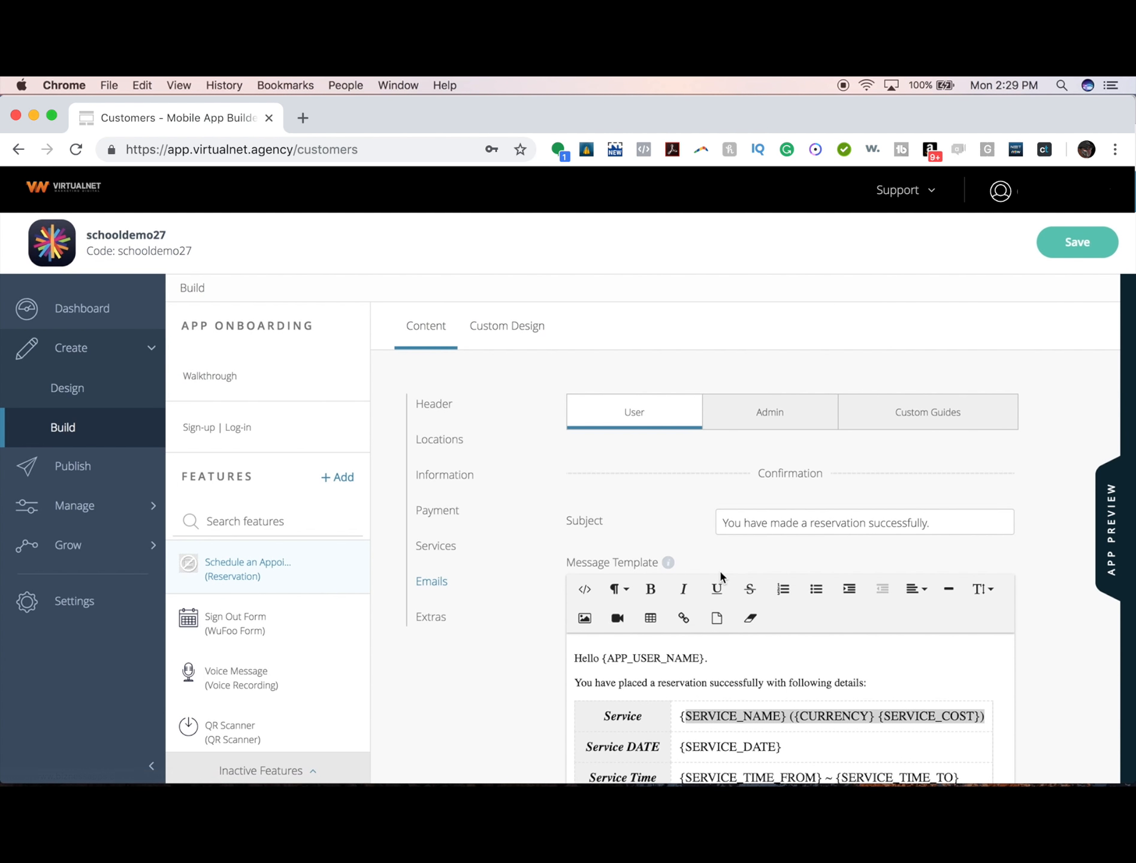
scroll(719, 569, down, 3)
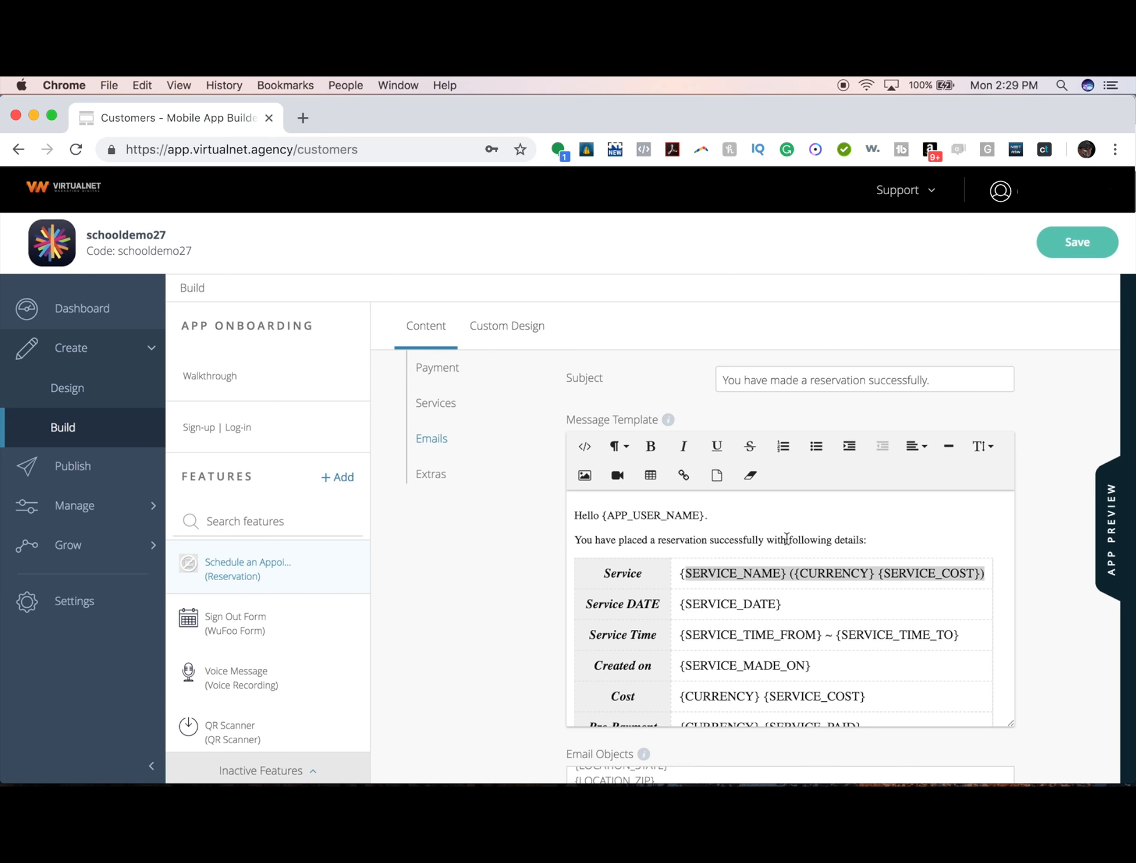
drag(644, 570, 667, 655)
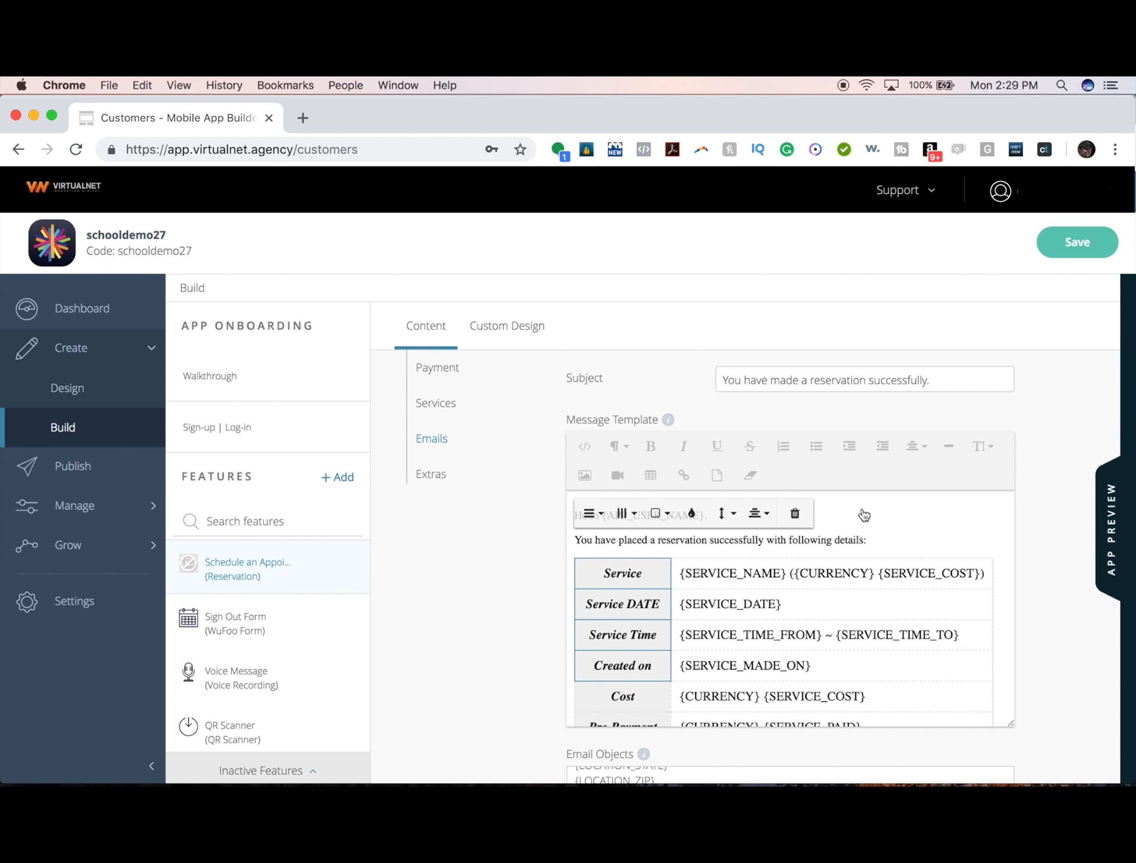
click(903, 518)
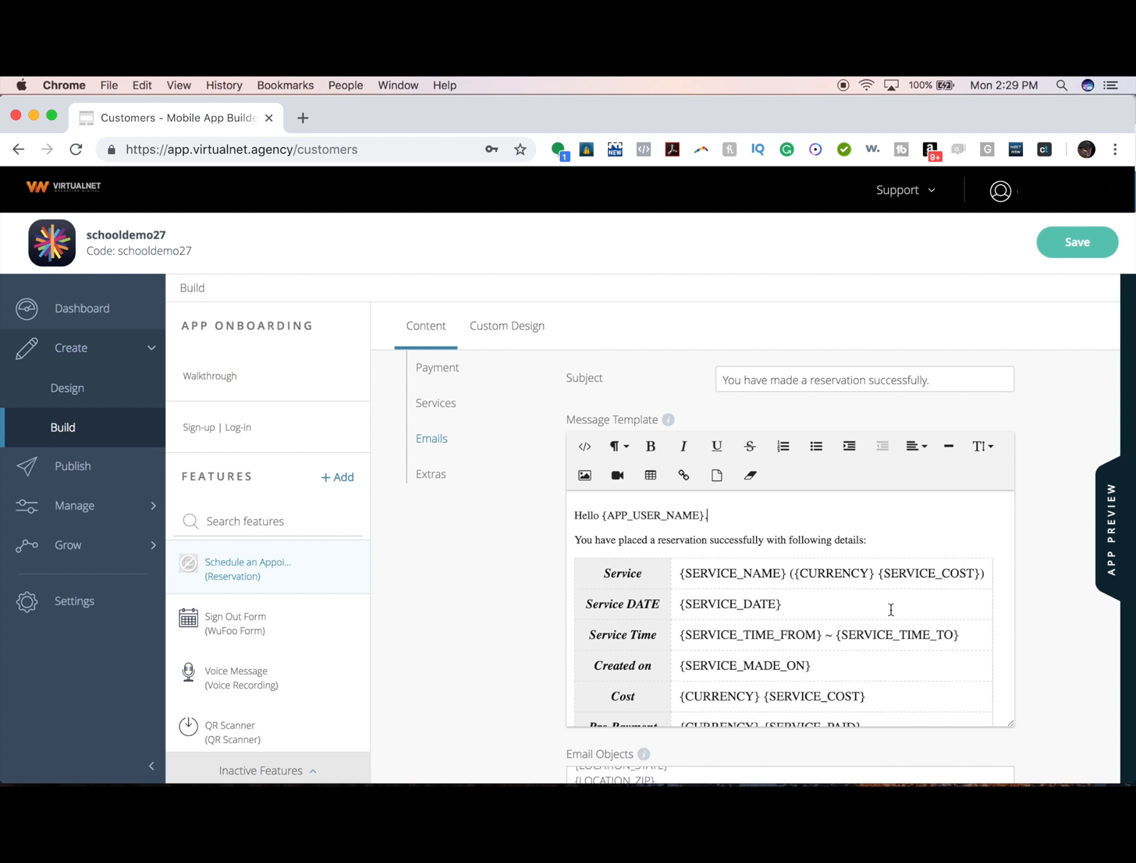
scroll(891, 609, down, 3)
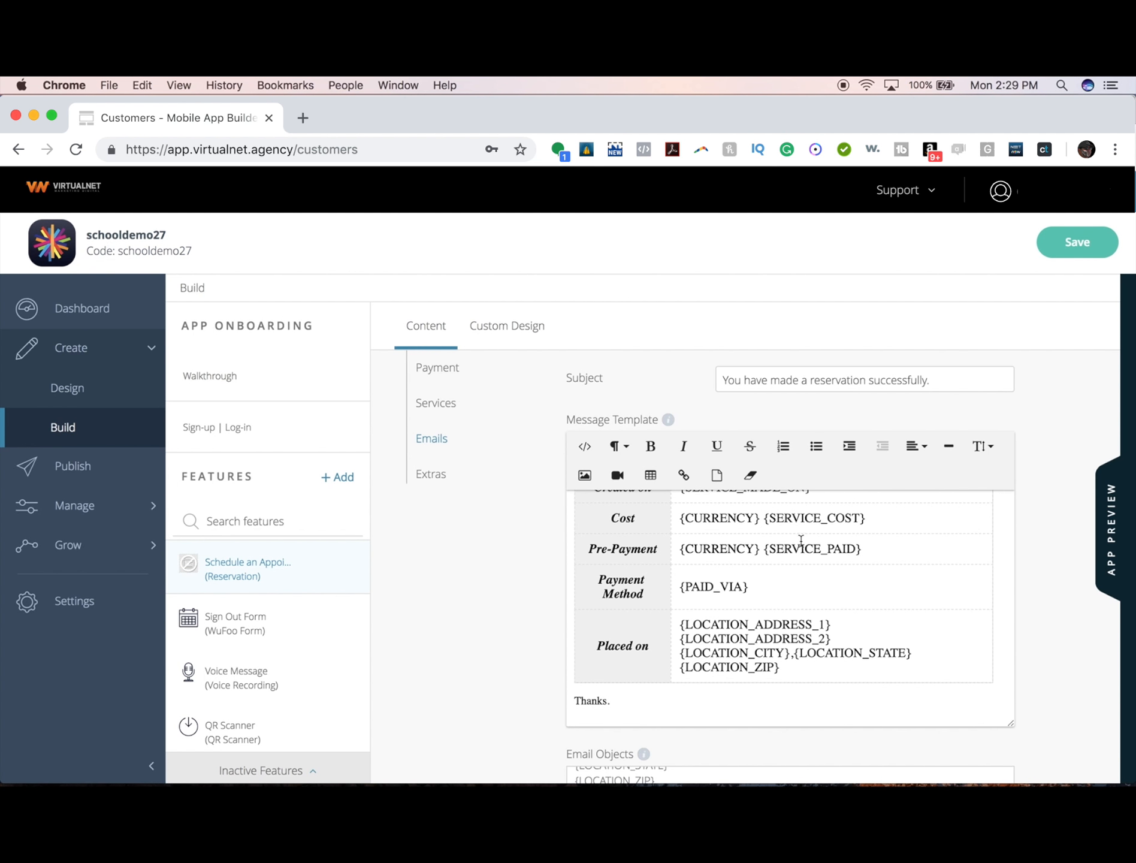
scroll(829, 602, down, 5)
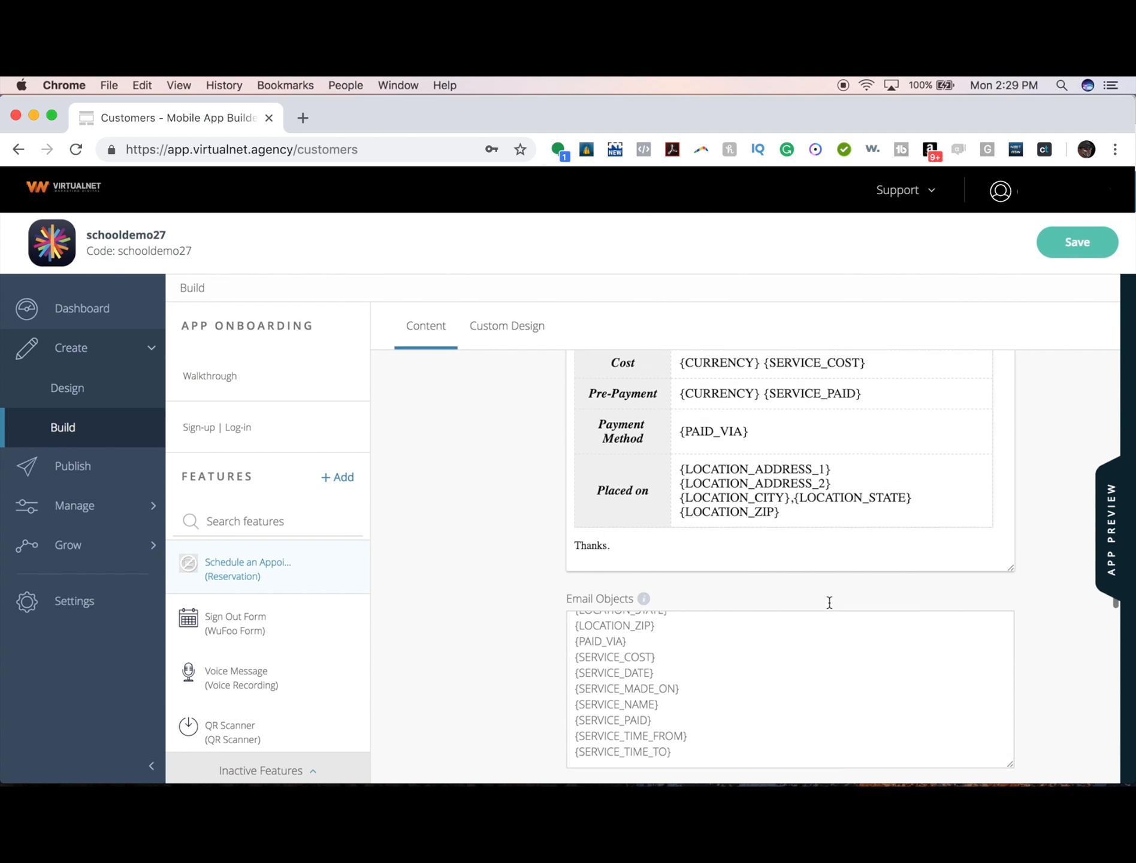
scroll(812, 436, up, 5)
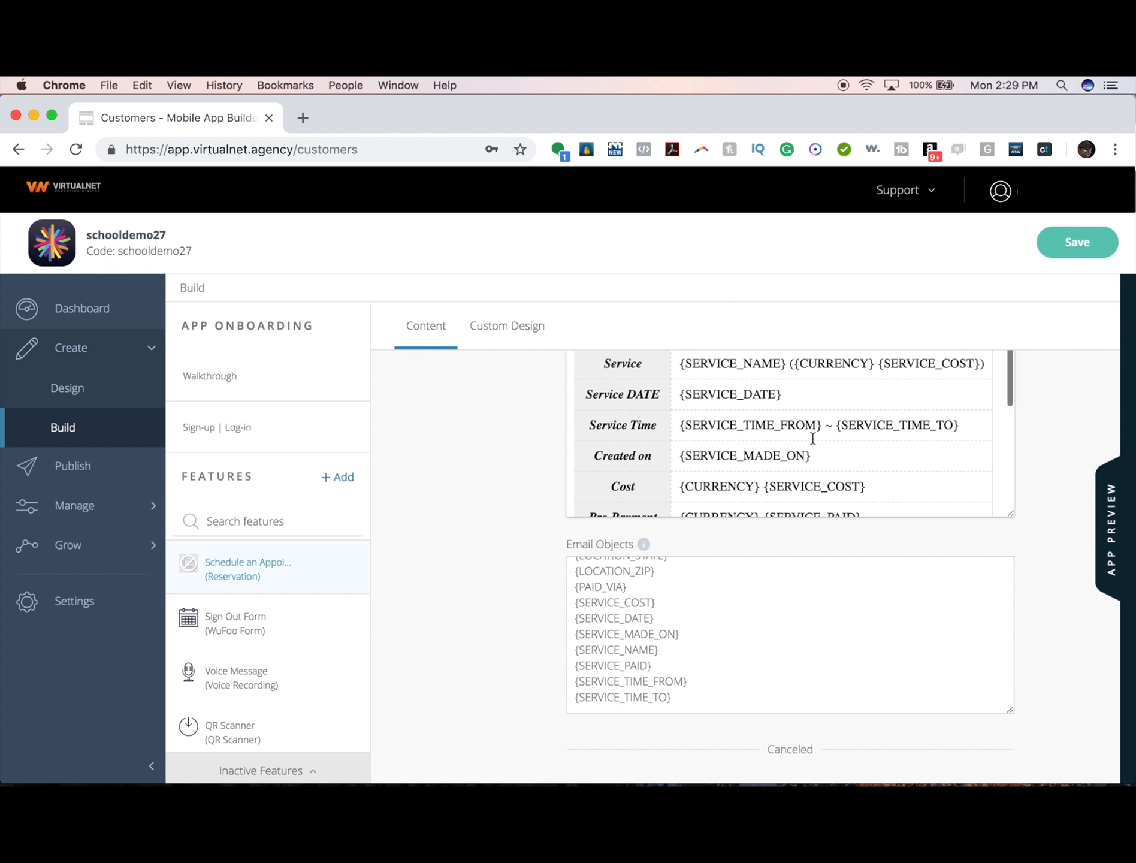
scroll(1034, 497, up, 2)
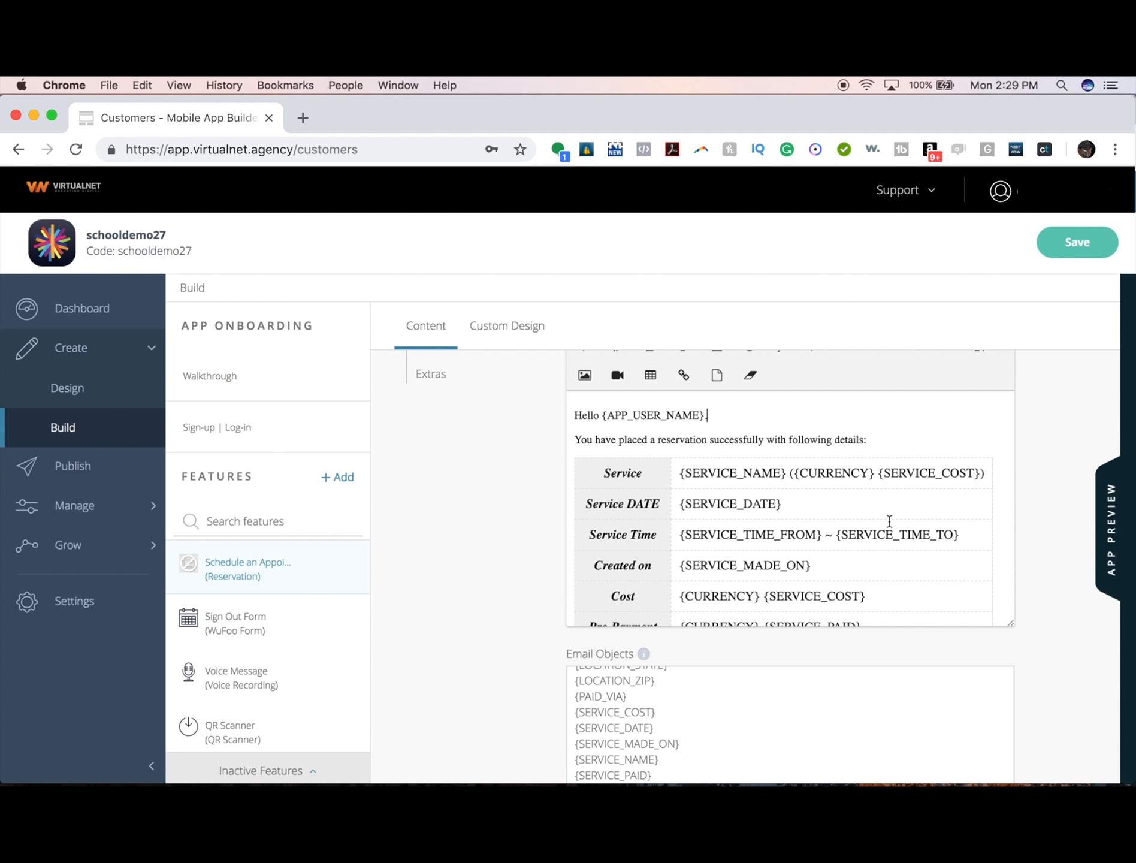
- Insert an empty line above the "Hello {APP_USER_NAME}." greeting in the user Confirmation message template
scroll(889, 521, up, 2)
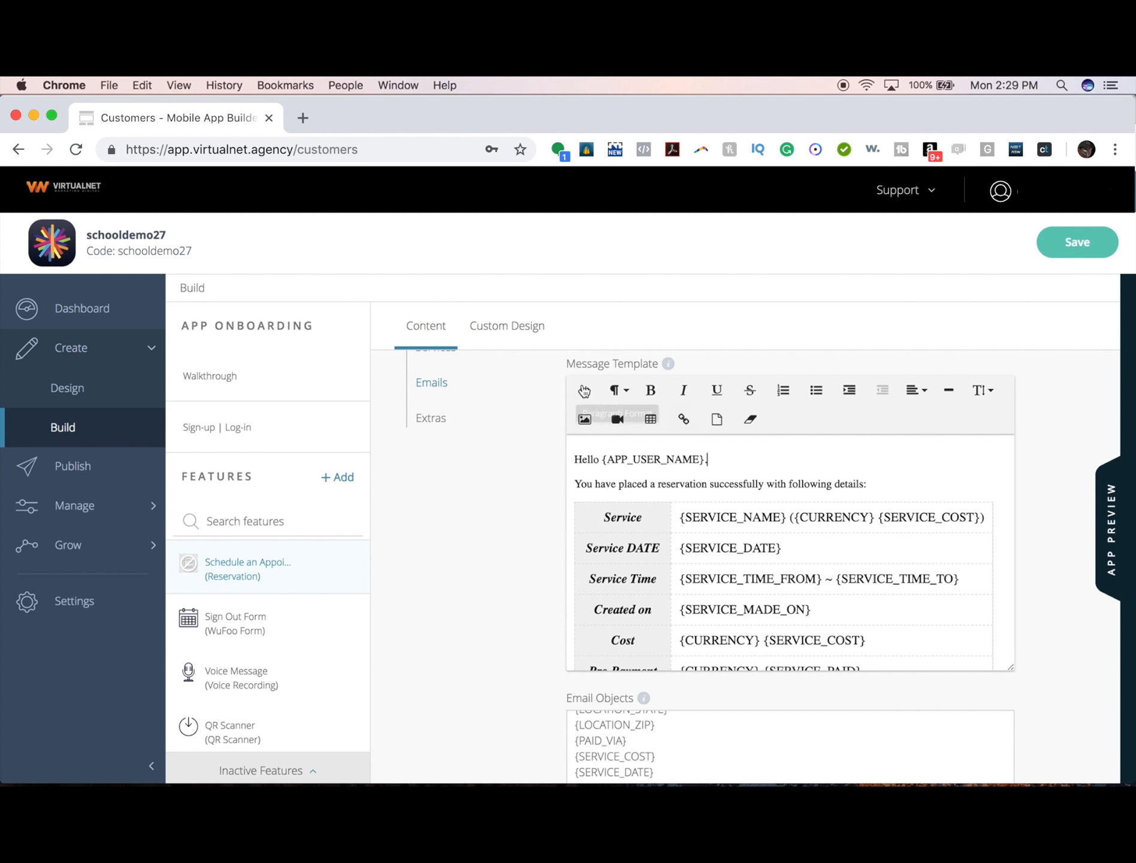
click(576, 459)
key(Return)
key(Up)
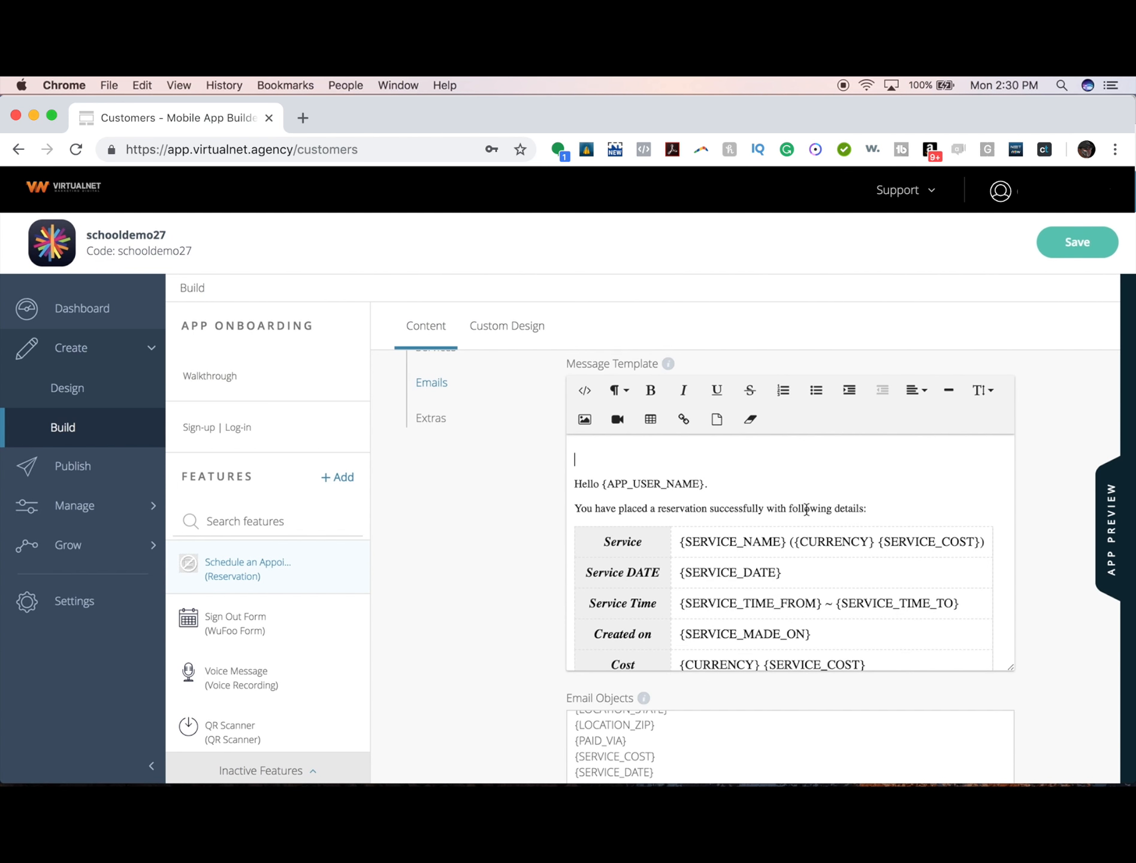
- Open the reservation feature's Extras section and examine the Google Calendar instructions, Thermal Printer and Google Cloud Print settings
scroll(517, 508, down, 5)
scroll(517, 507, down, 11)
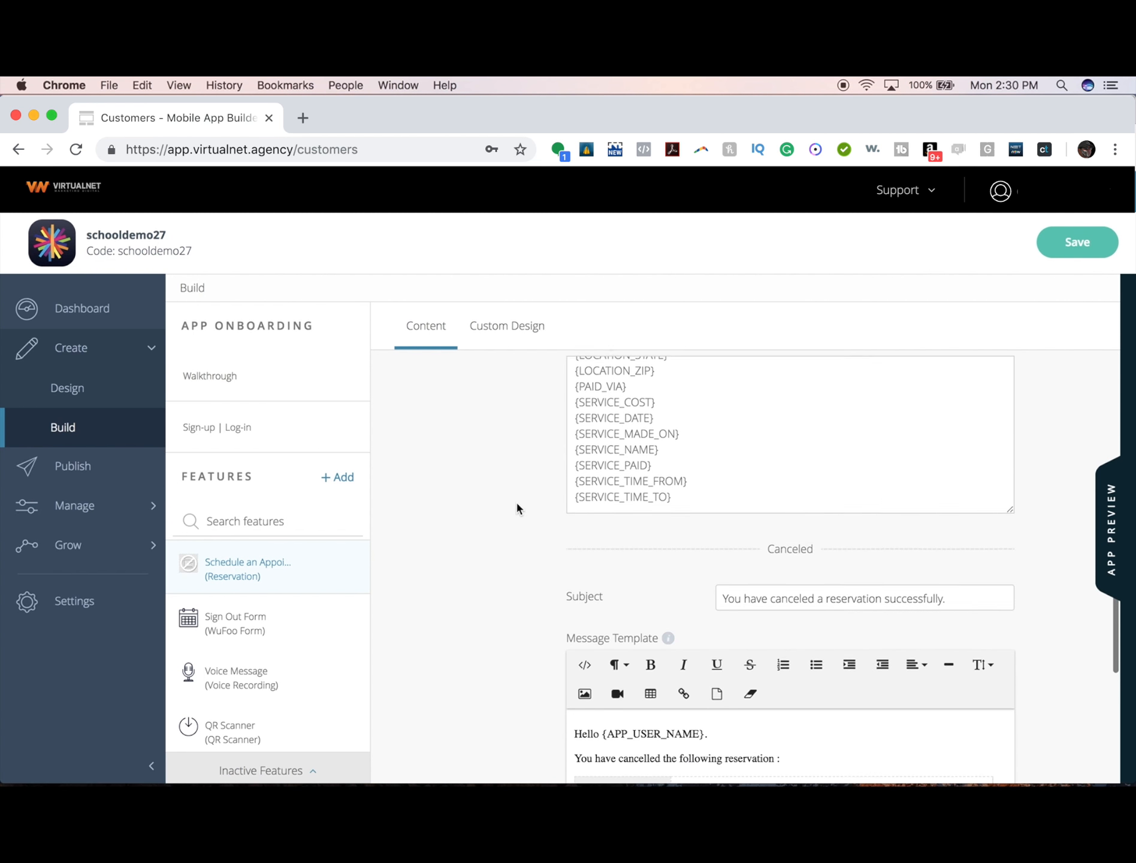
scroll(517, 507, up, 20)
scroll(517, 508, up, 5)
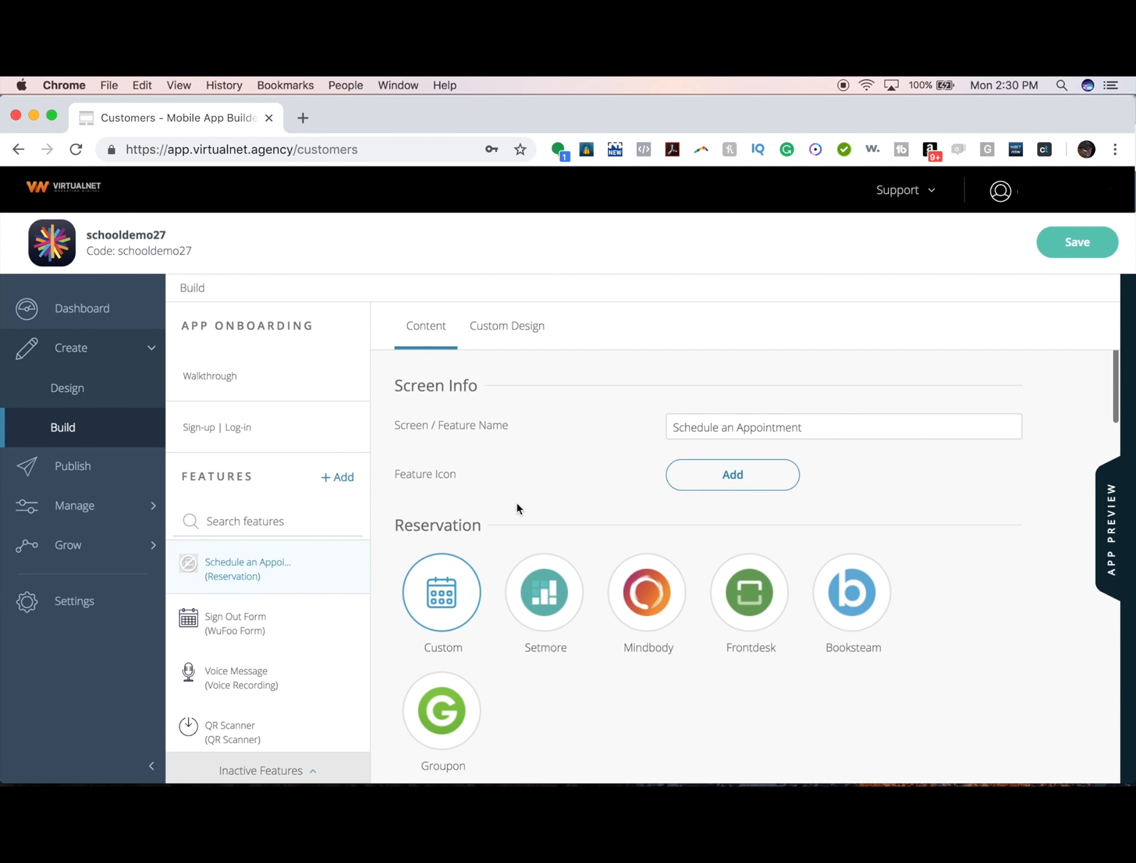
scroll(517, 508, down, 8)
scroll(517, 509, up, 2)
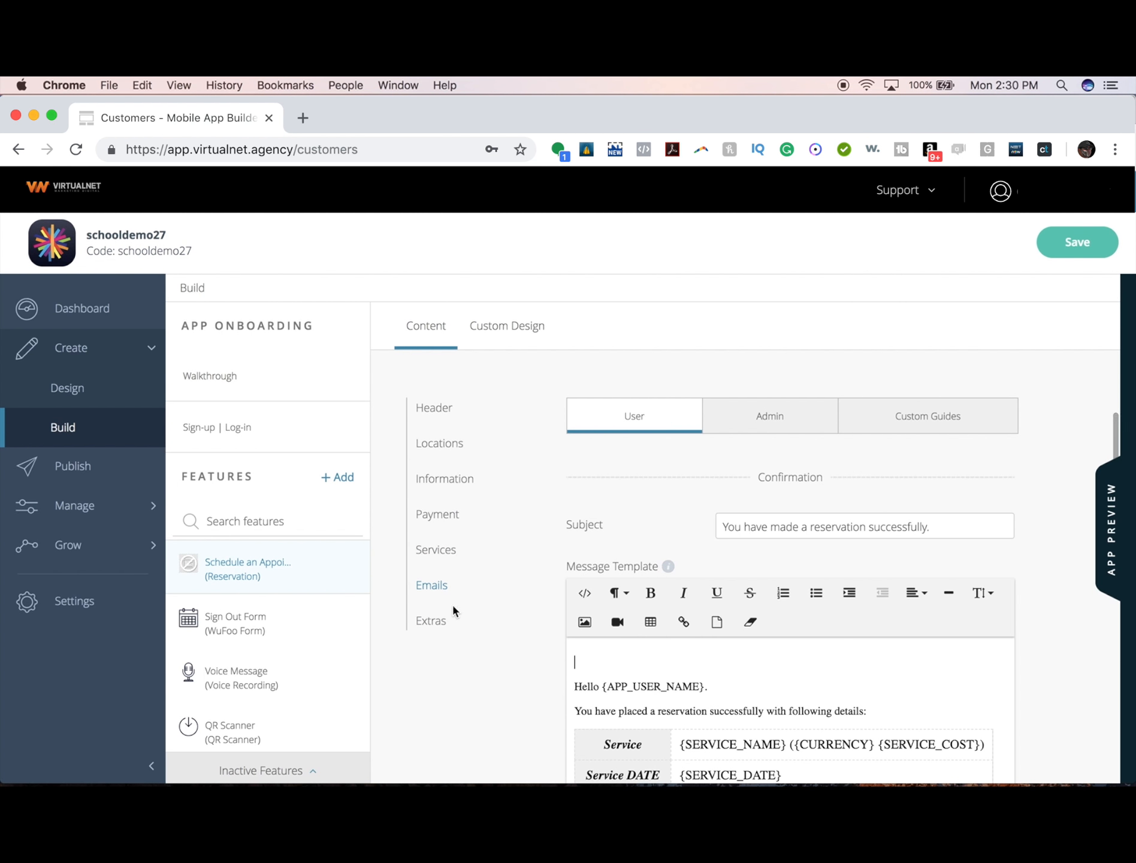
click(441, 620)
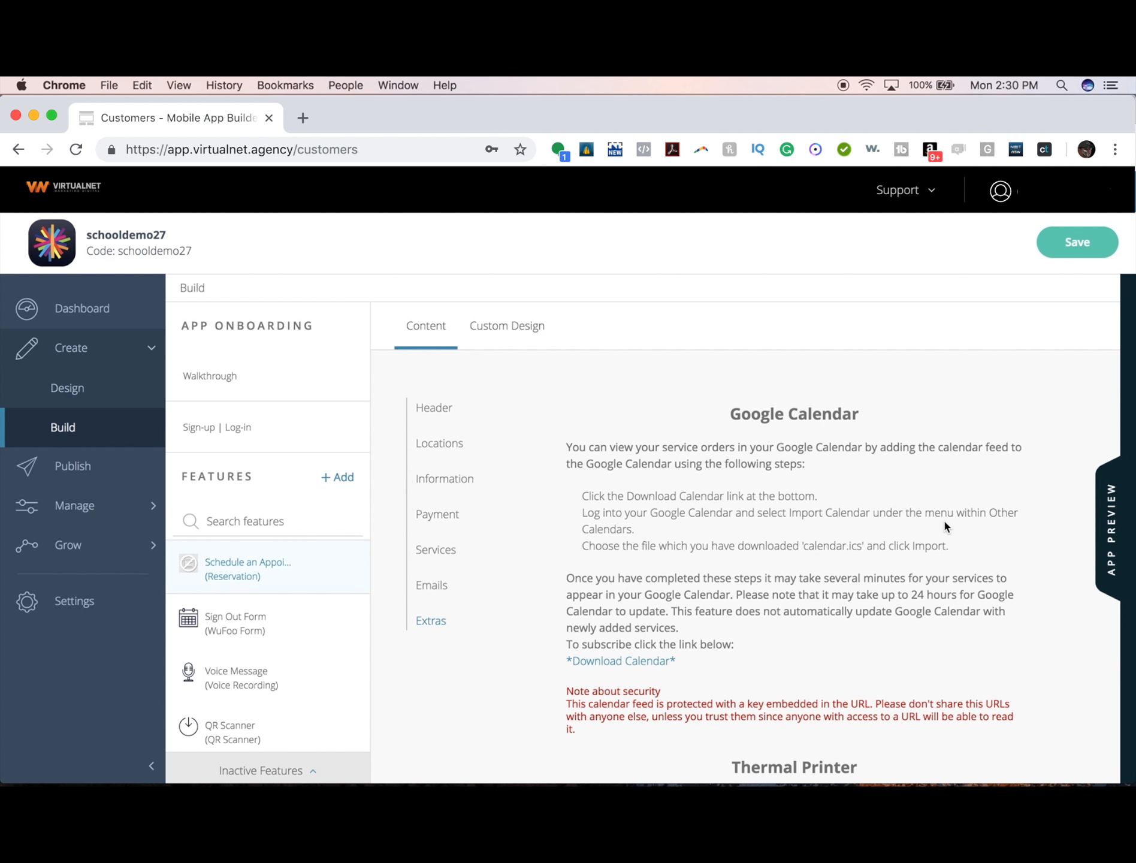
scroll(944, 519, down, 5)
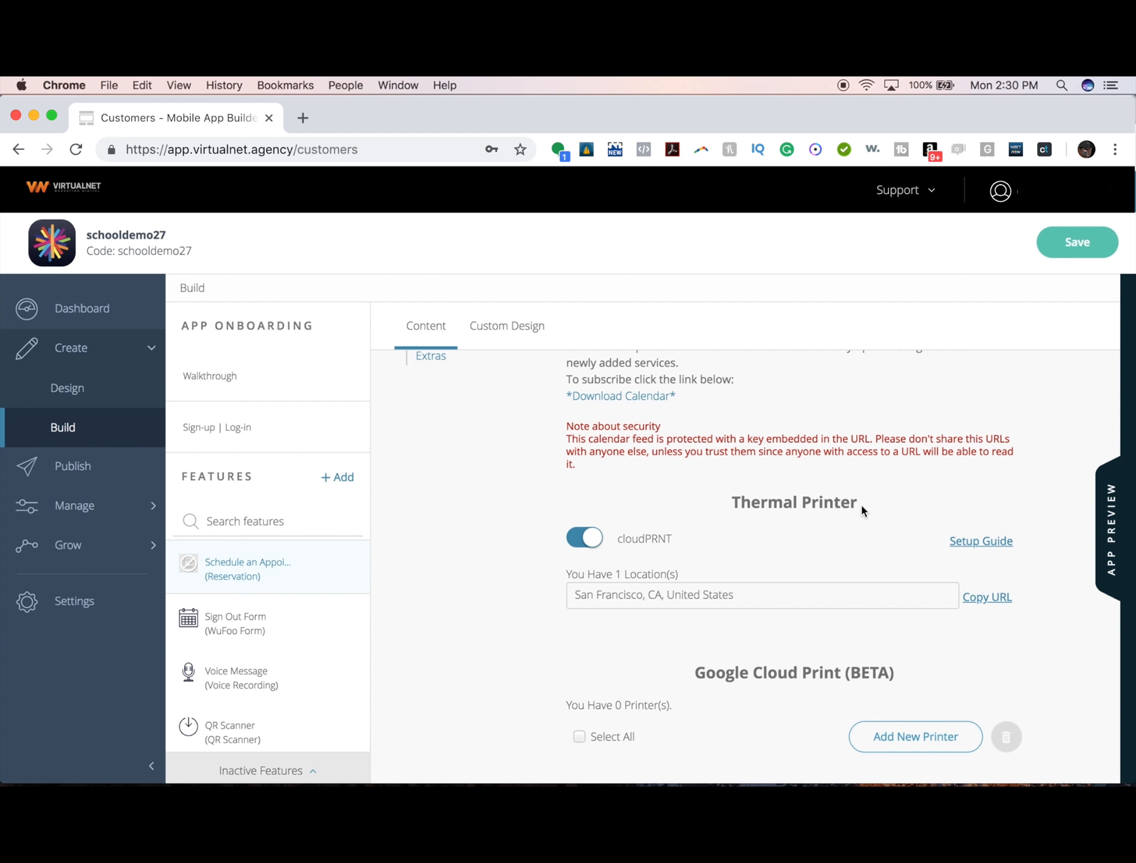
scroll(859, 502, down, 2)
scroll(807, 633, up, 3)
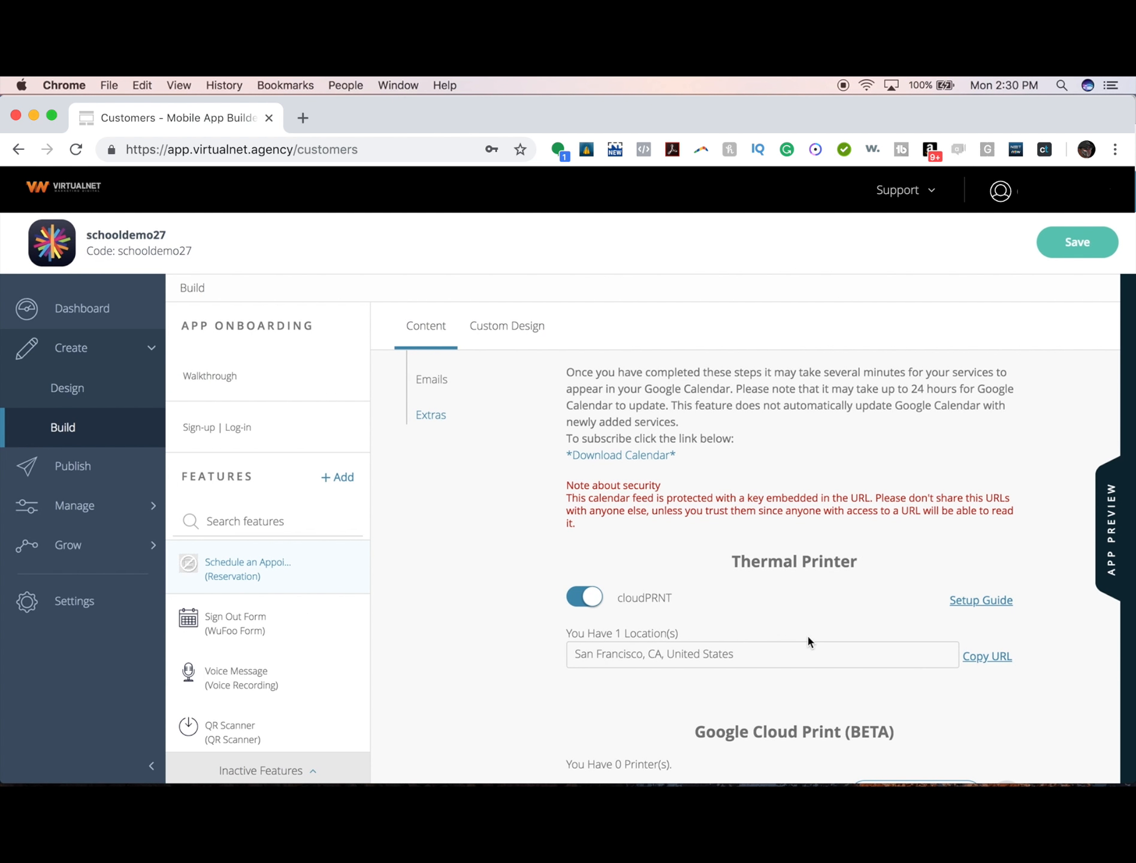
scroll(807, 633, up, 4)
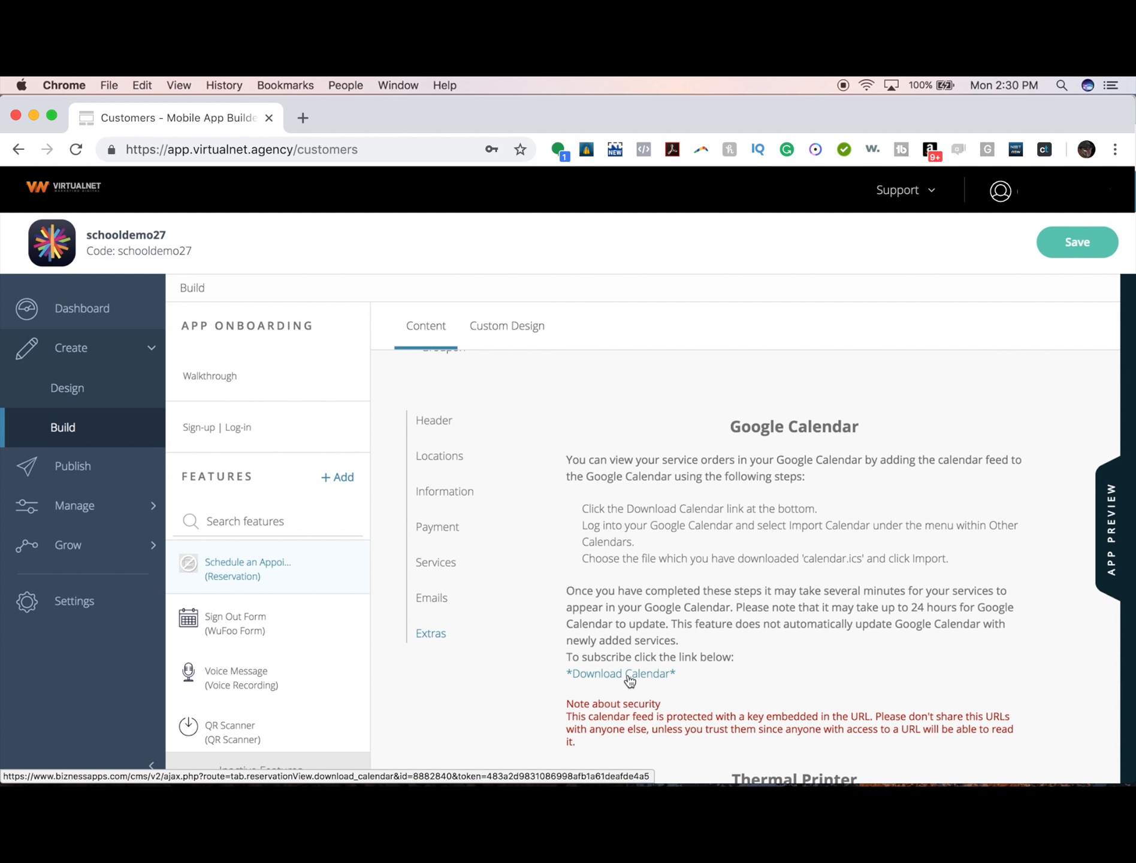
- Save the reservation feature's changes and leave the feature editor for the app's Transactions page
click(1076, 242)
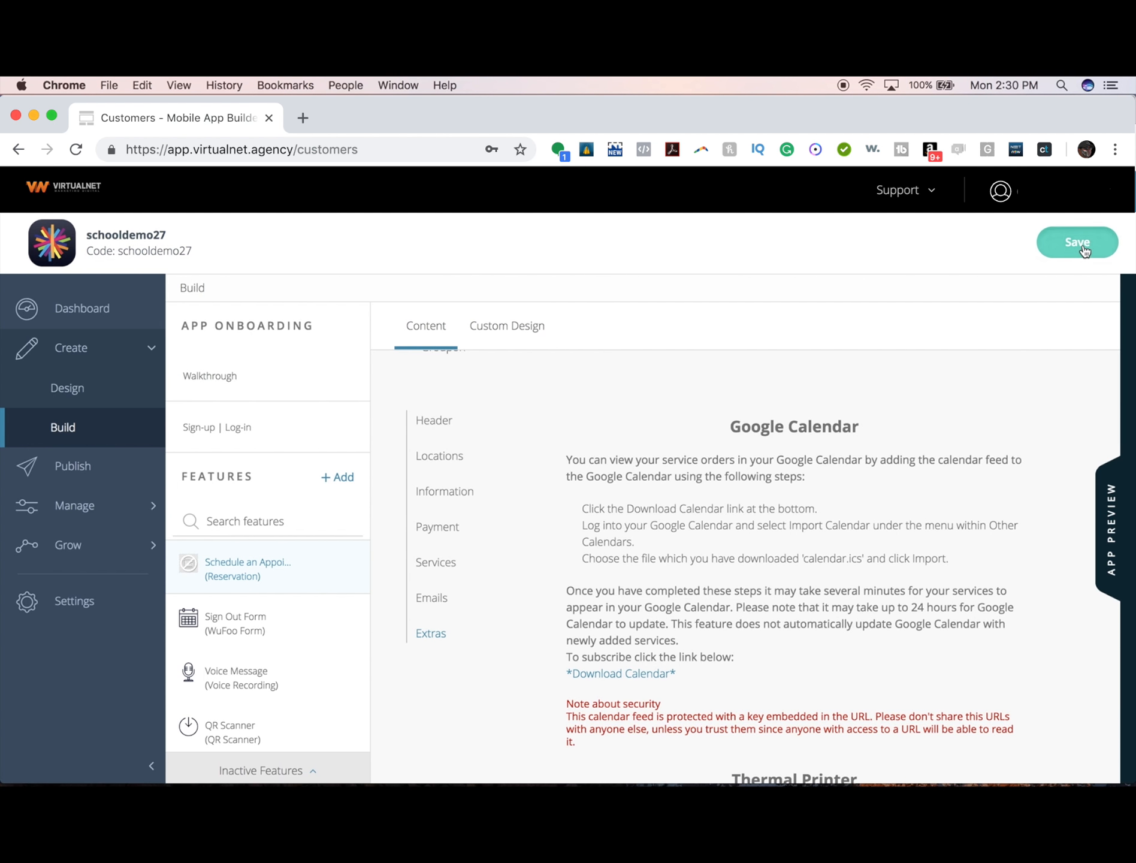
click(133, 507)
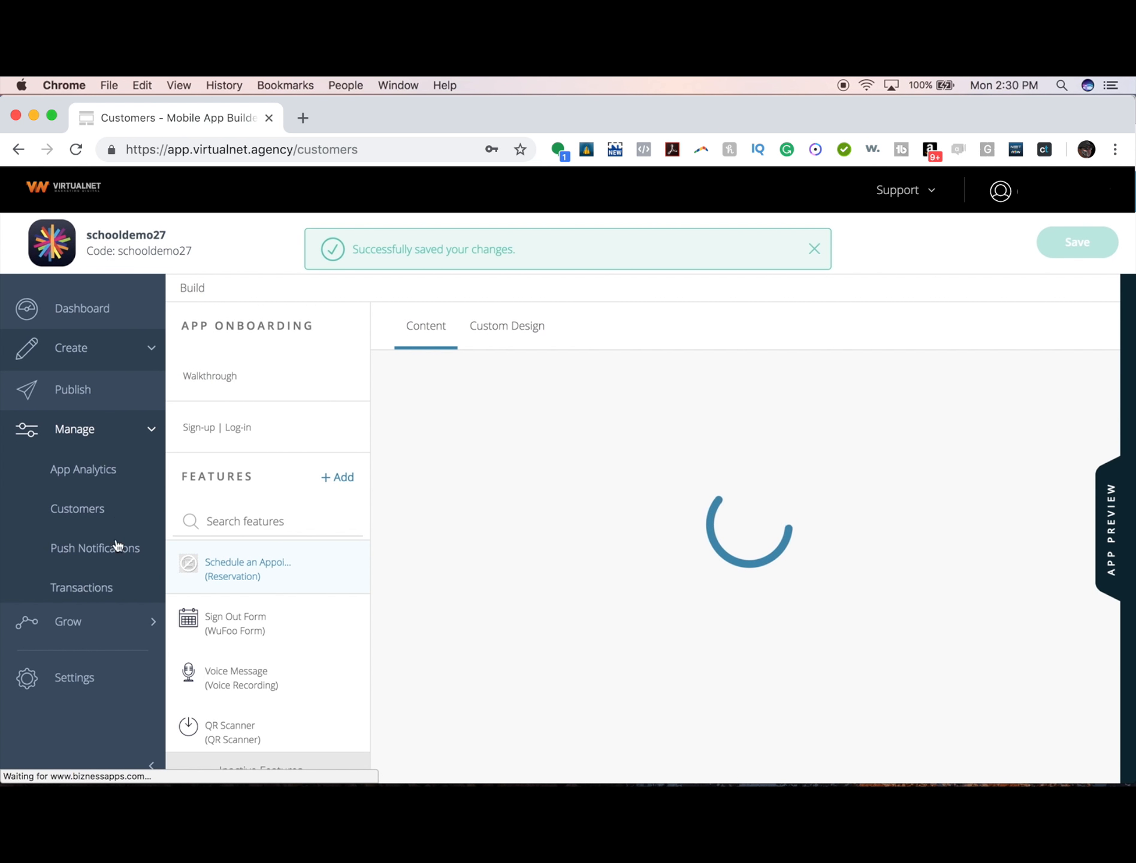
click(102, 581)
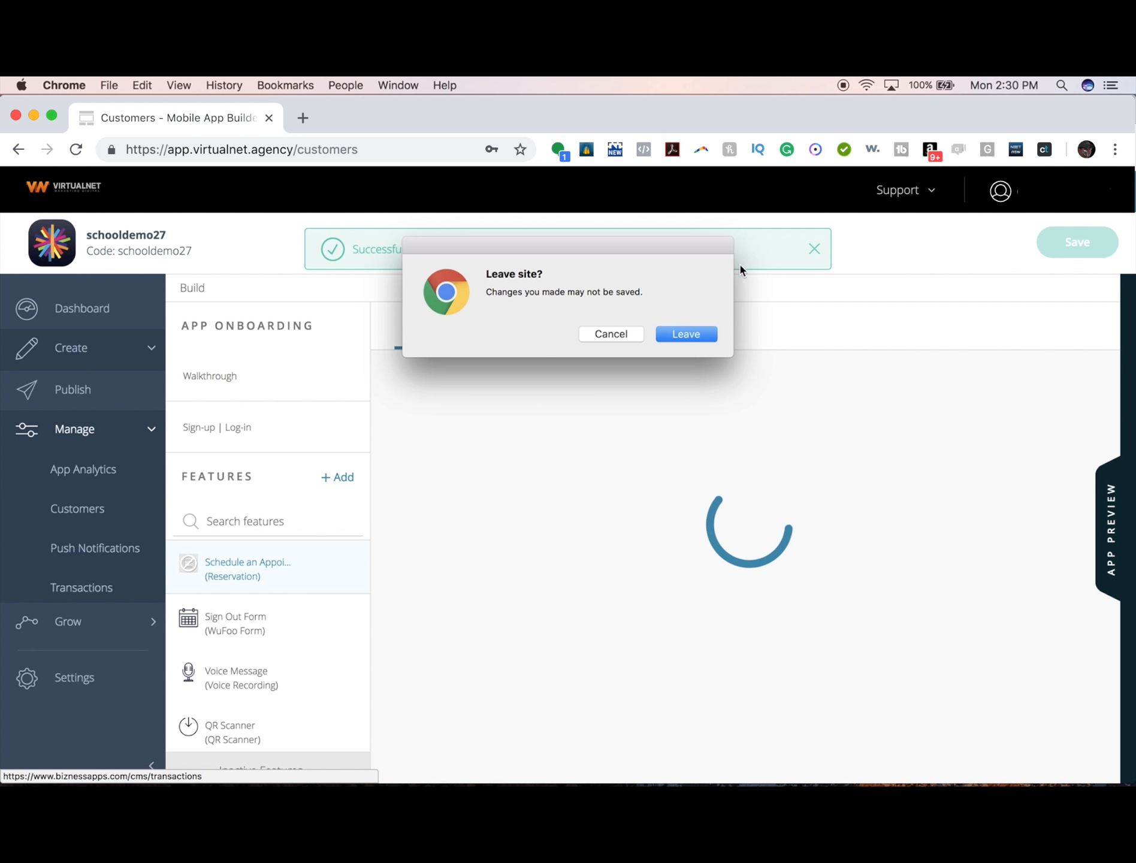
click(692, 333)
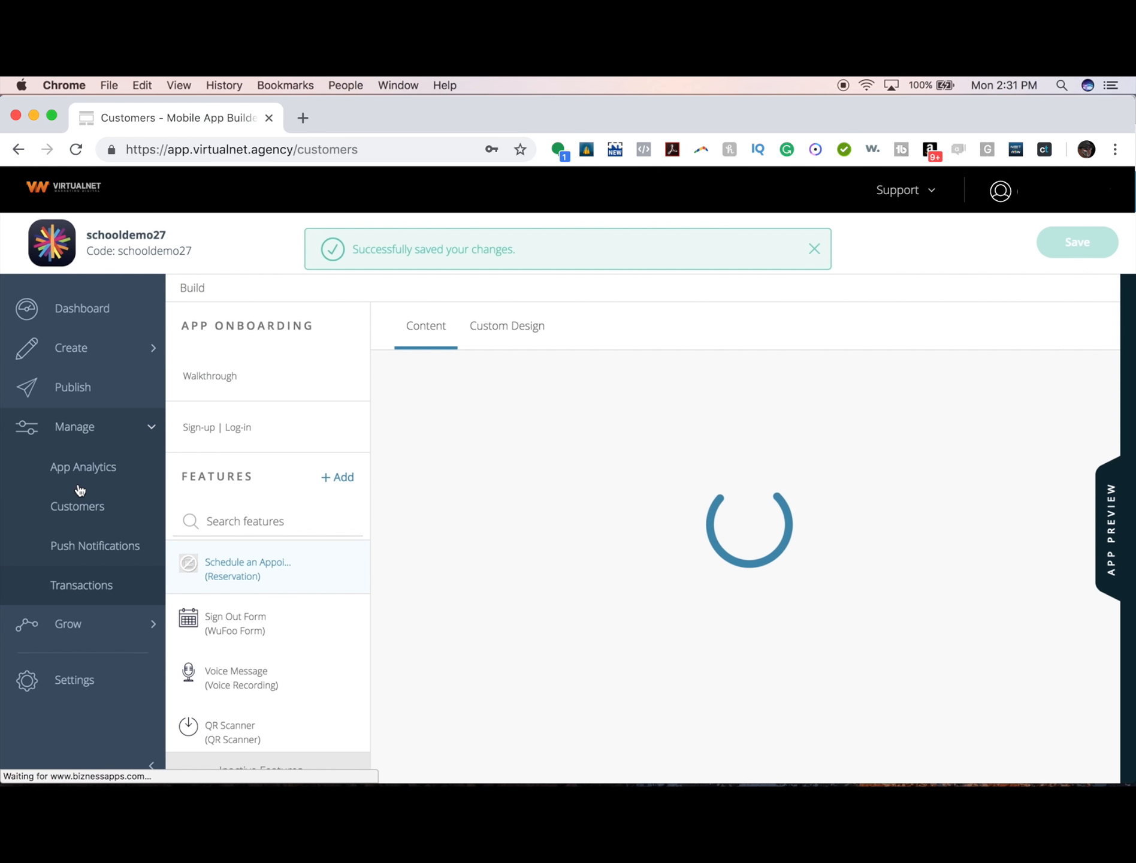